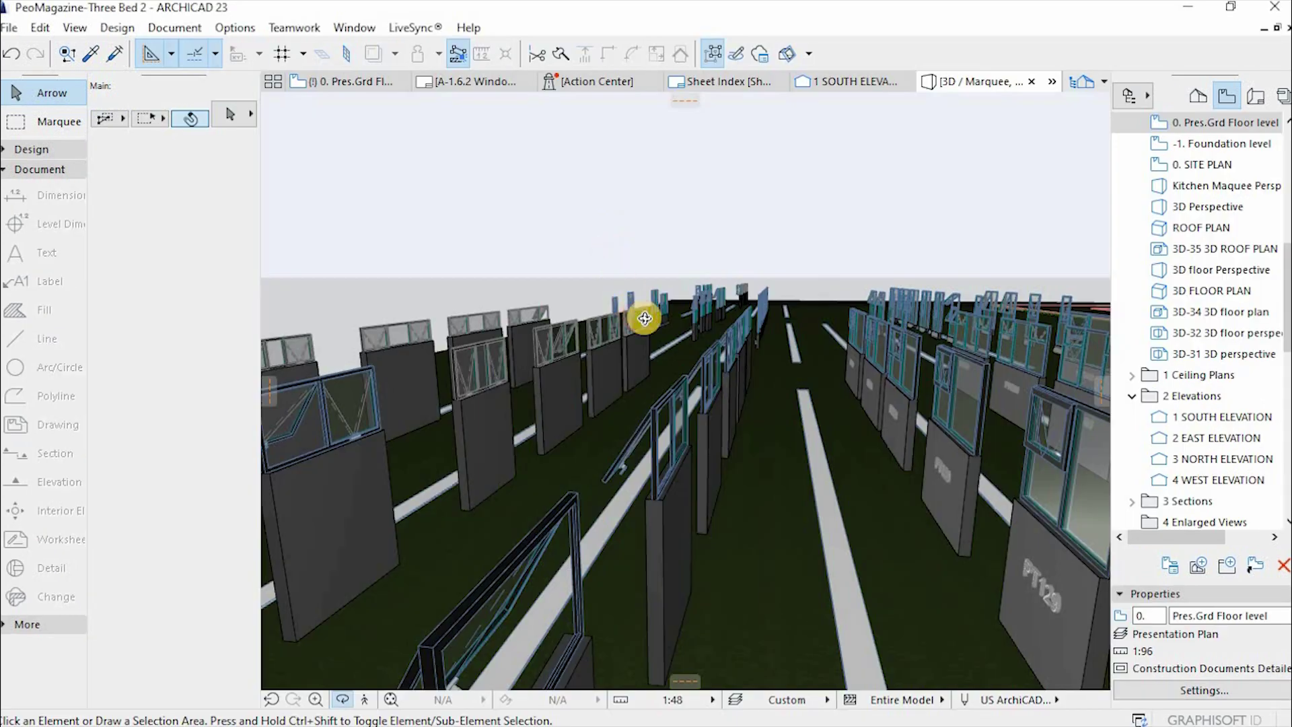
Inspect the size and sill settings of a sidelight window in each of the two sample groups in the 3D view
drag(640, 317, 382, 369)
scroll(382, 369, up, 4)
key(Escape)
click(511, 293)
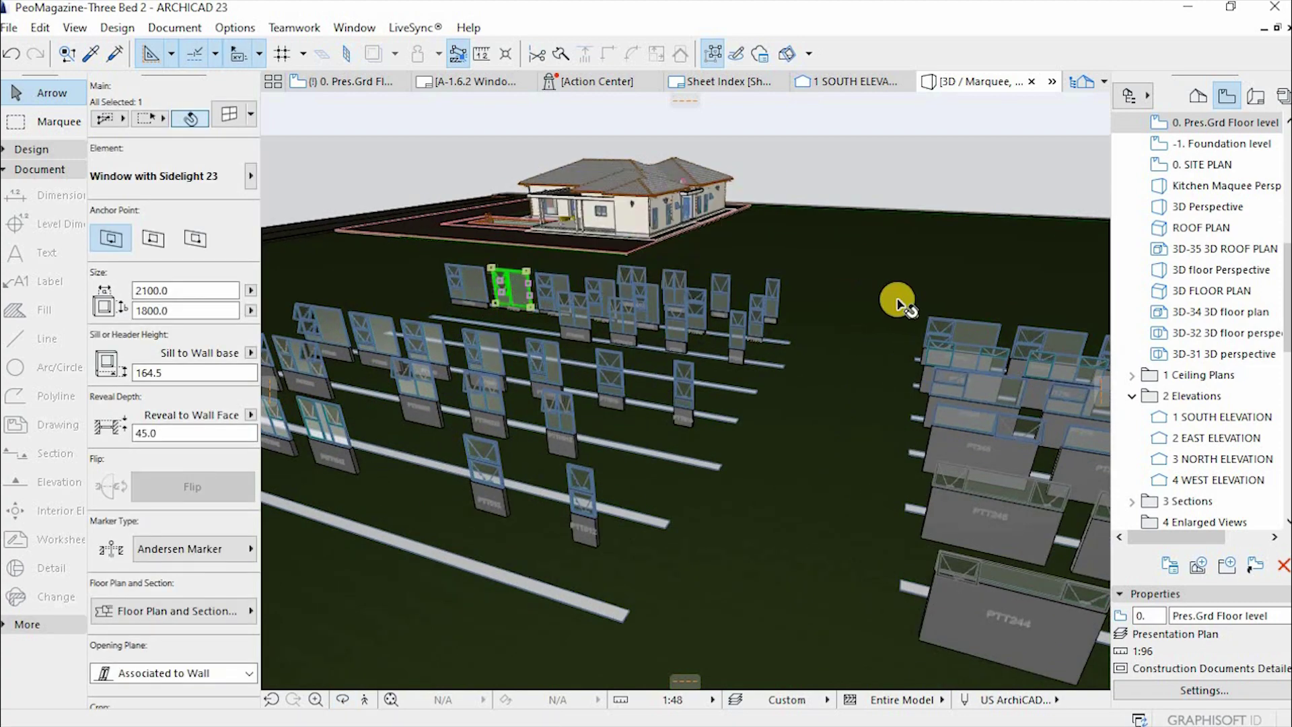
click(980, 329)
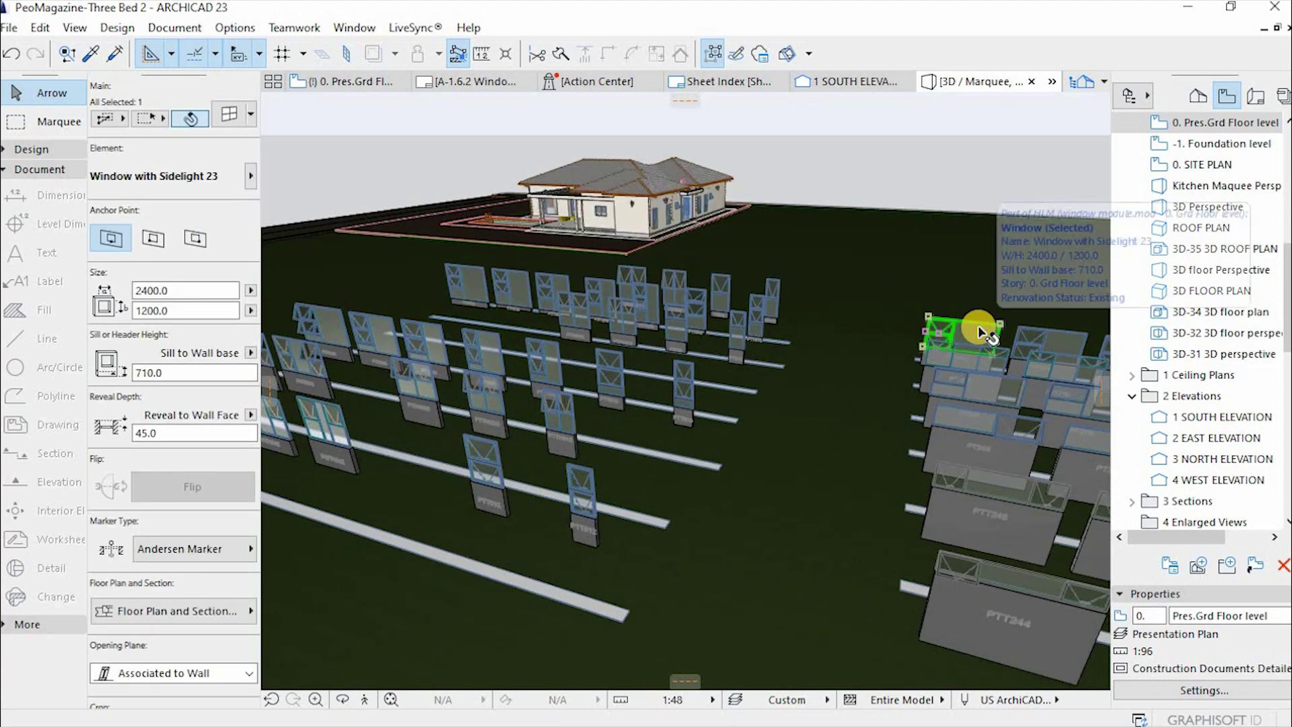
scroll(552, 283, up, 3)
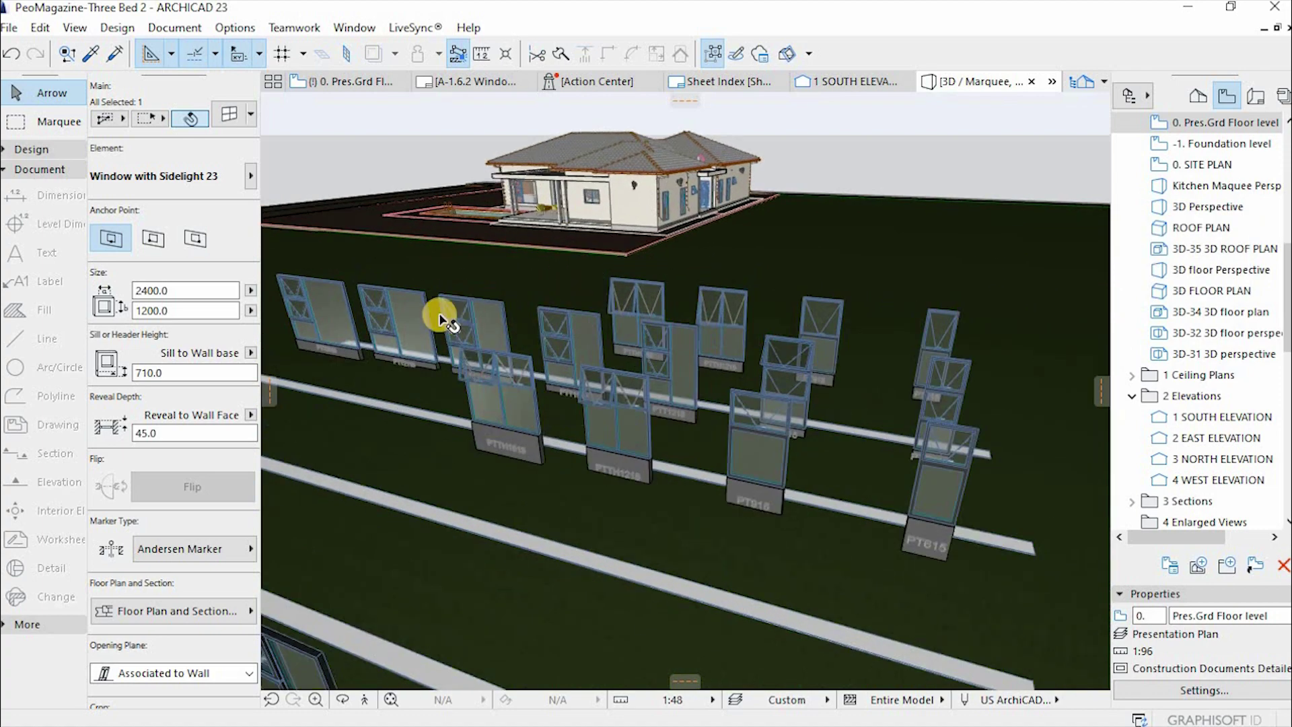
Compare the settings of the sidelight windows standing in the rows nearest the house
key(Escape)
click(418, 309)
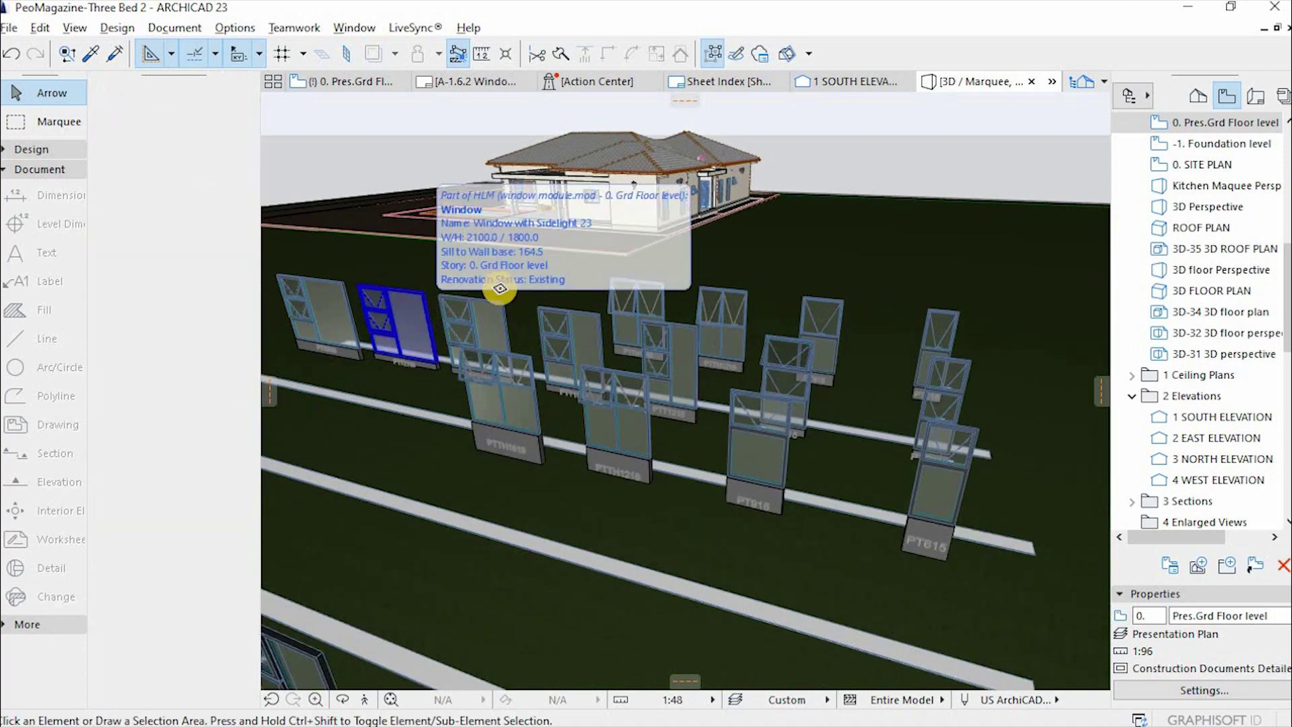
alt+click(500, 288)
scroll(498, 315, up, 3)
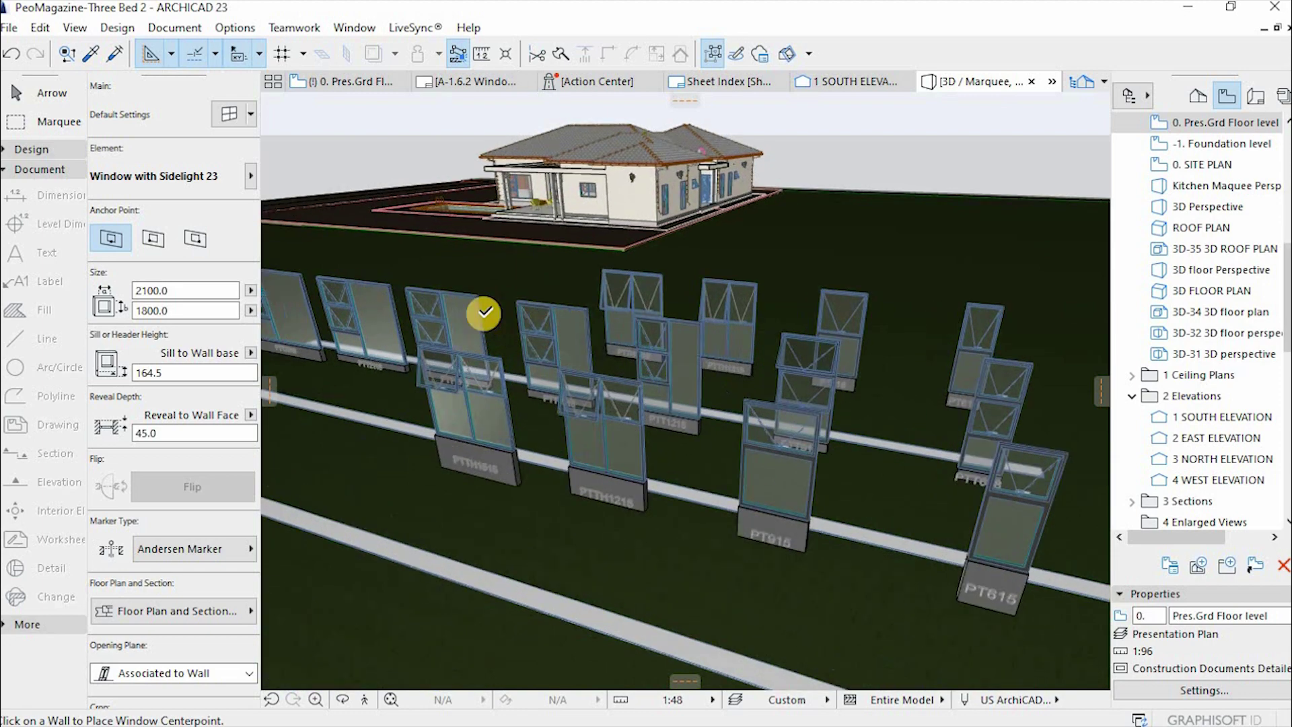
scroll(484, 313, up, 3)
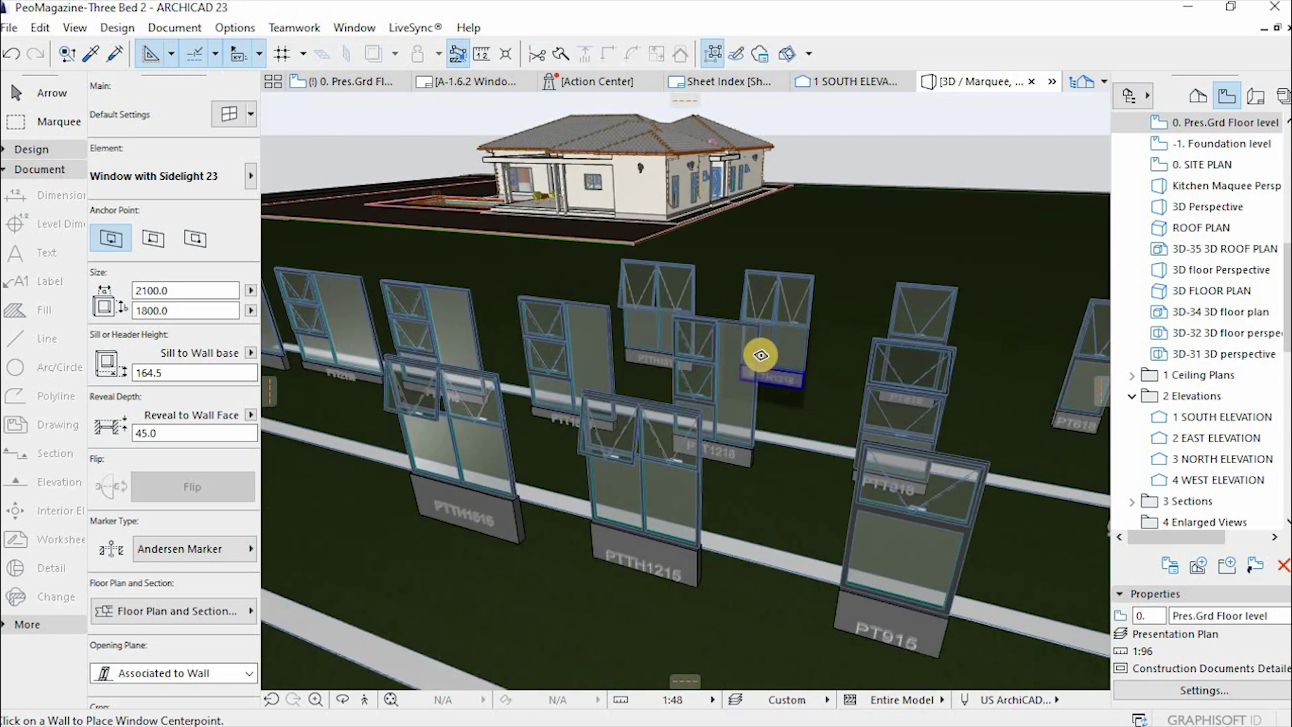
key(w)
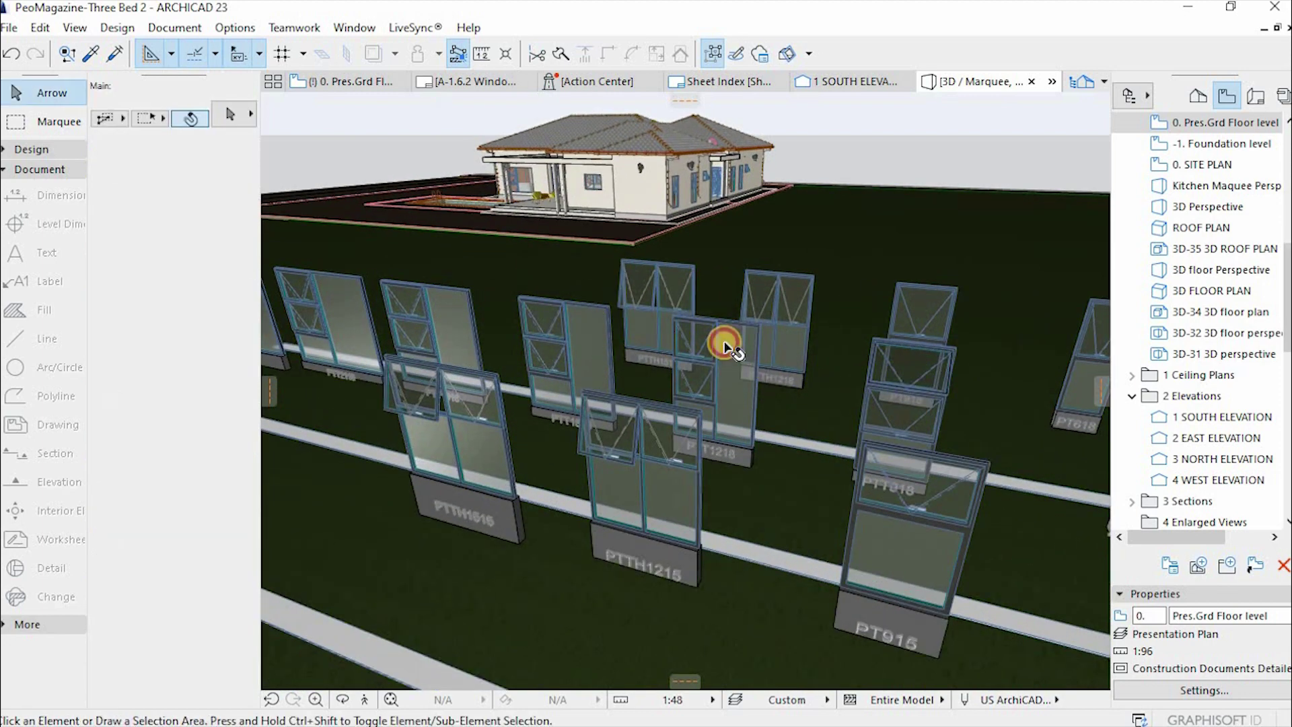
click(725, 346)
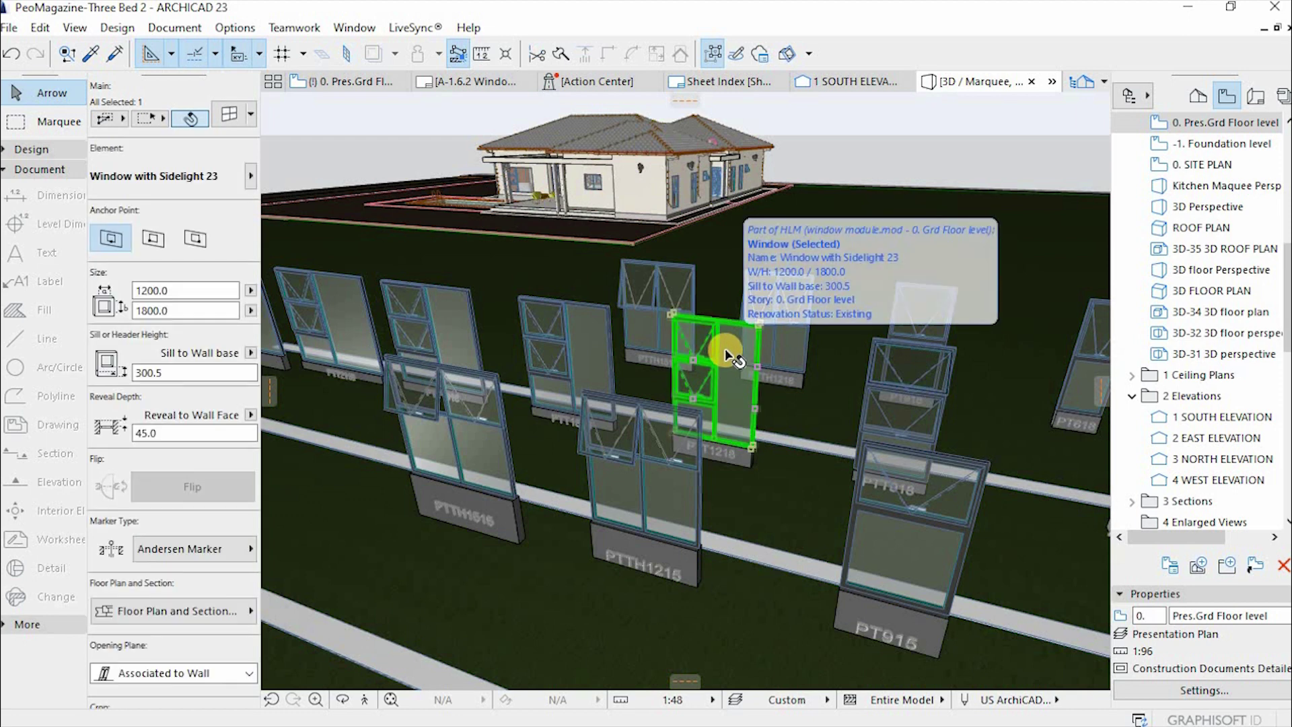
click(573, 339)
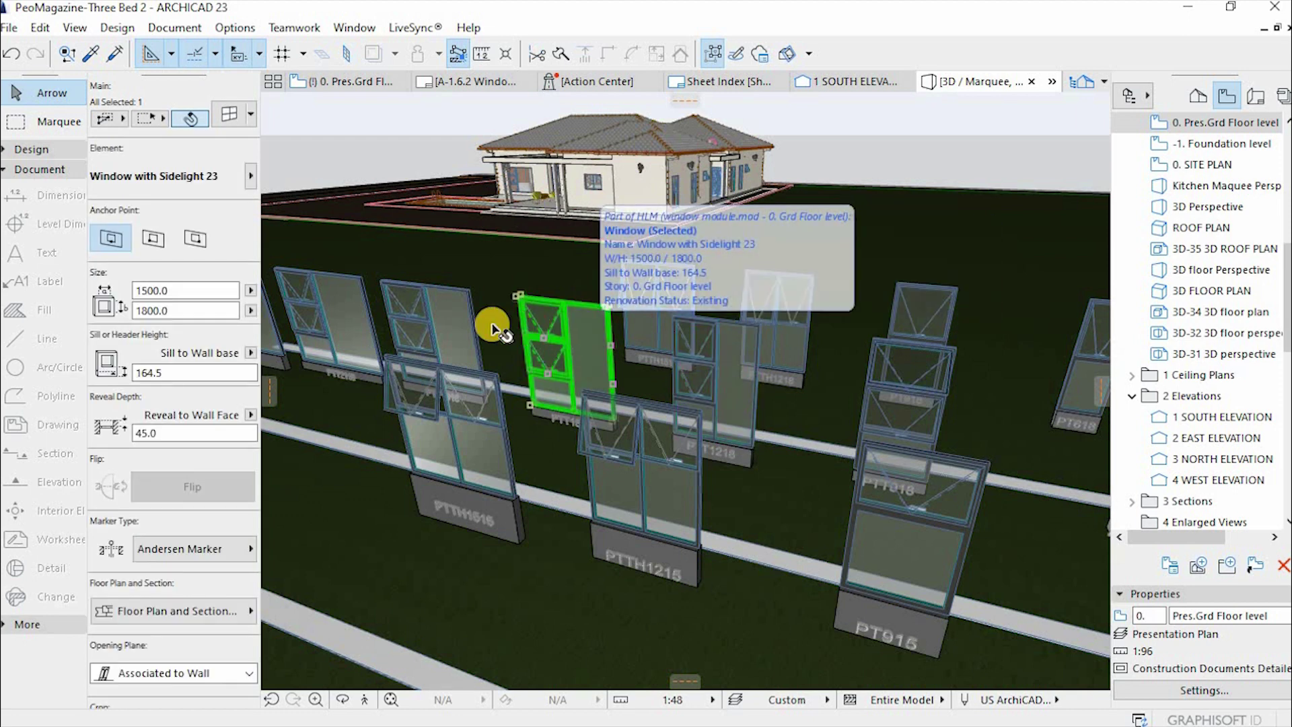
click(441, 296)
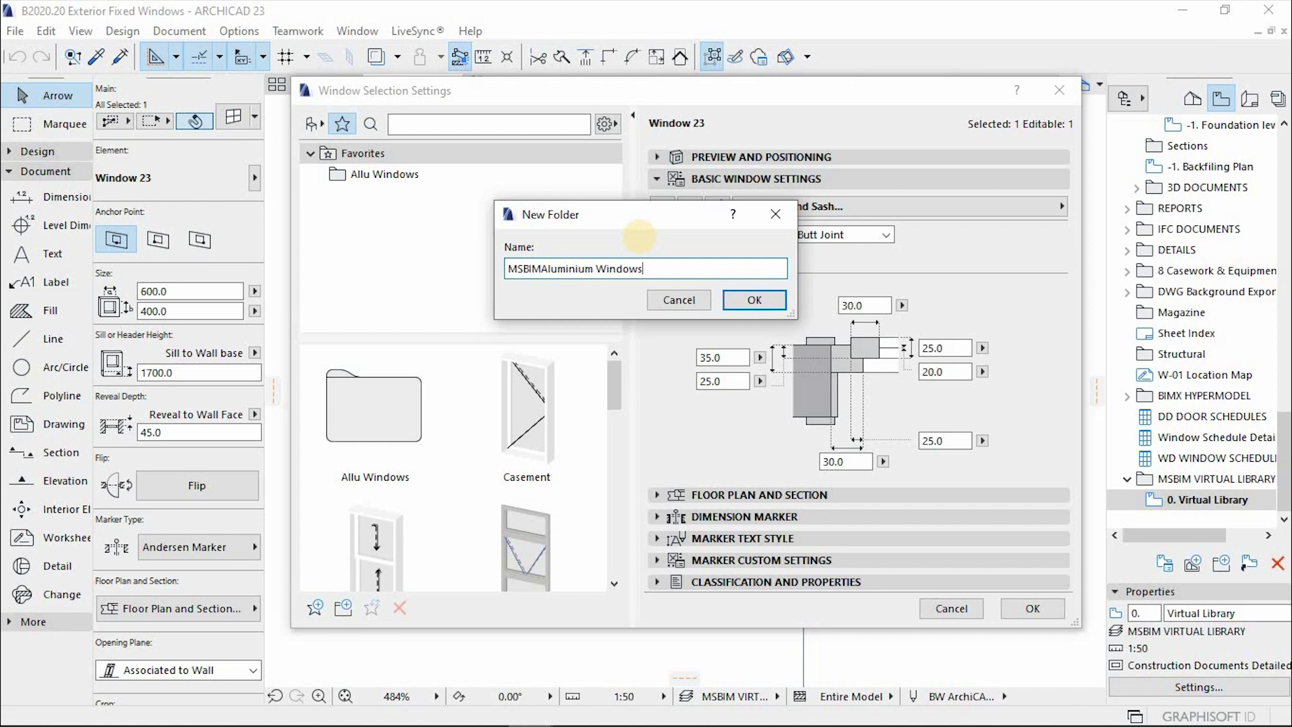
Create a favorites folder named MSBIMAluminium Windows and open it
click(754, 303)
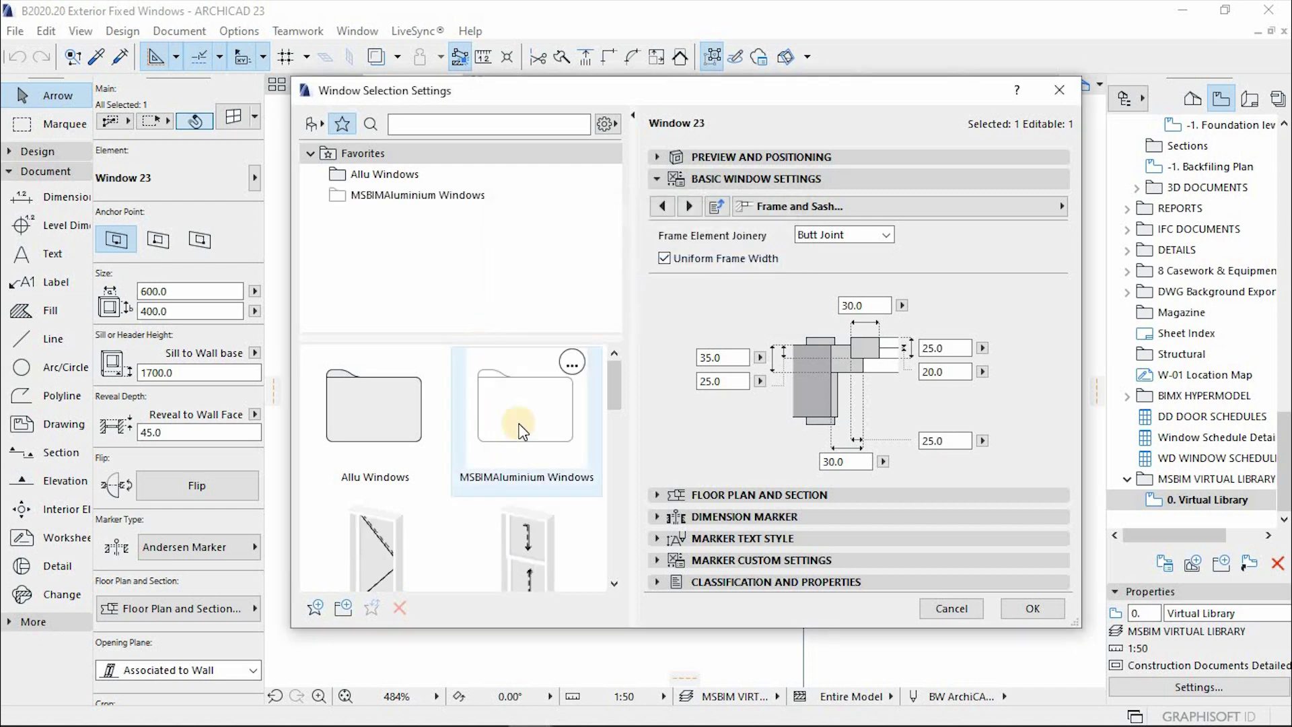
double_click(516, 337)
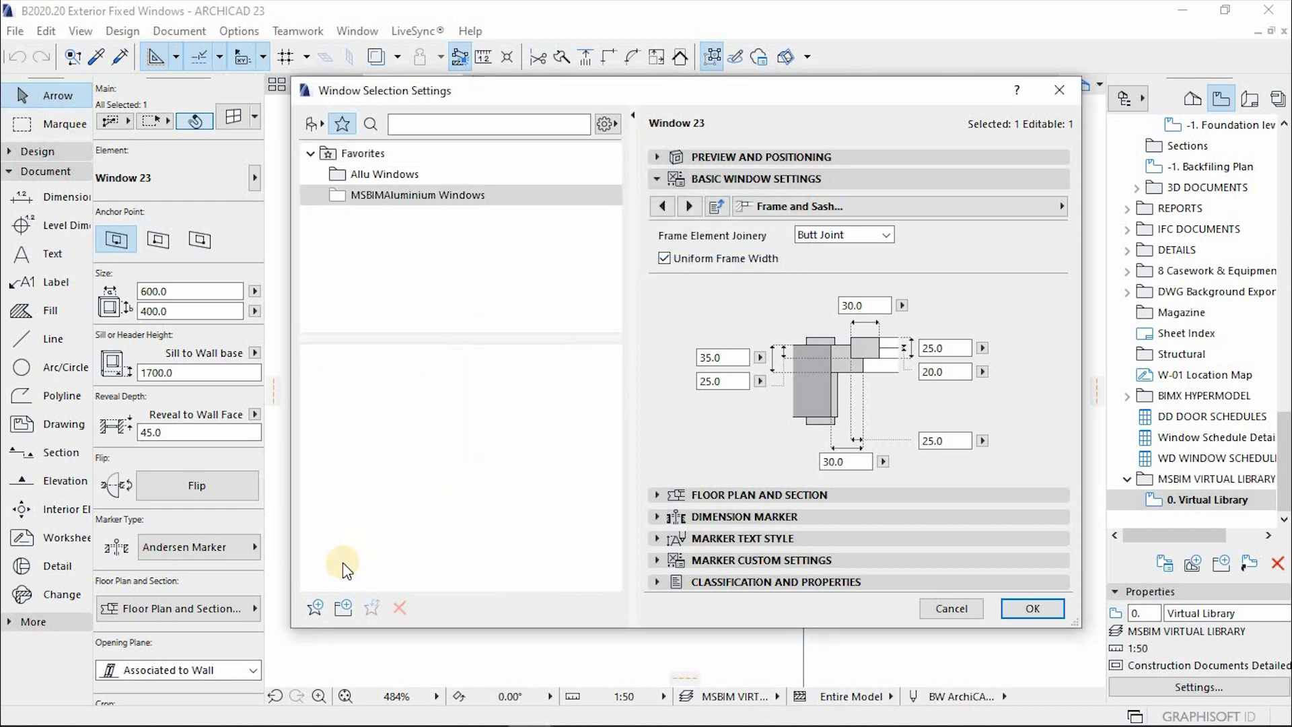
Save the selected 600 x 400 window as a favorite named PT64 in the MSBIMAluminium Windows folder and accept the window settings
click(315, 606)
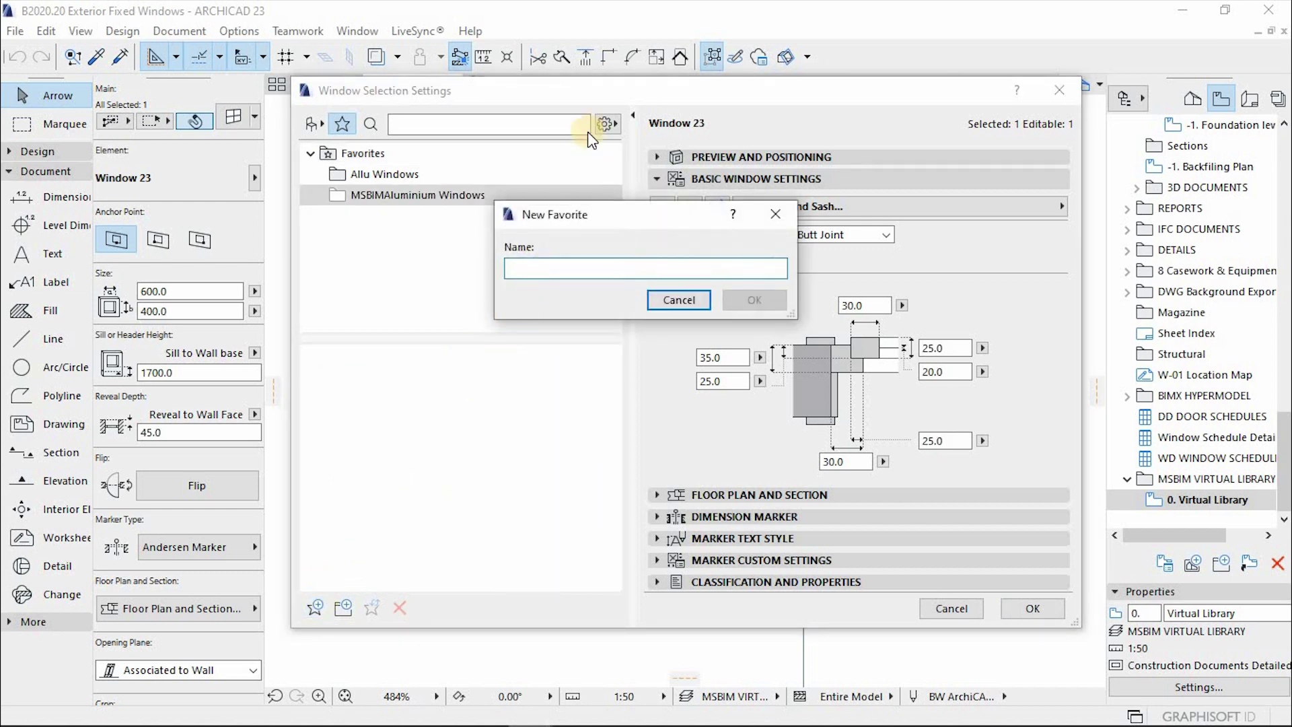
key(Escape)
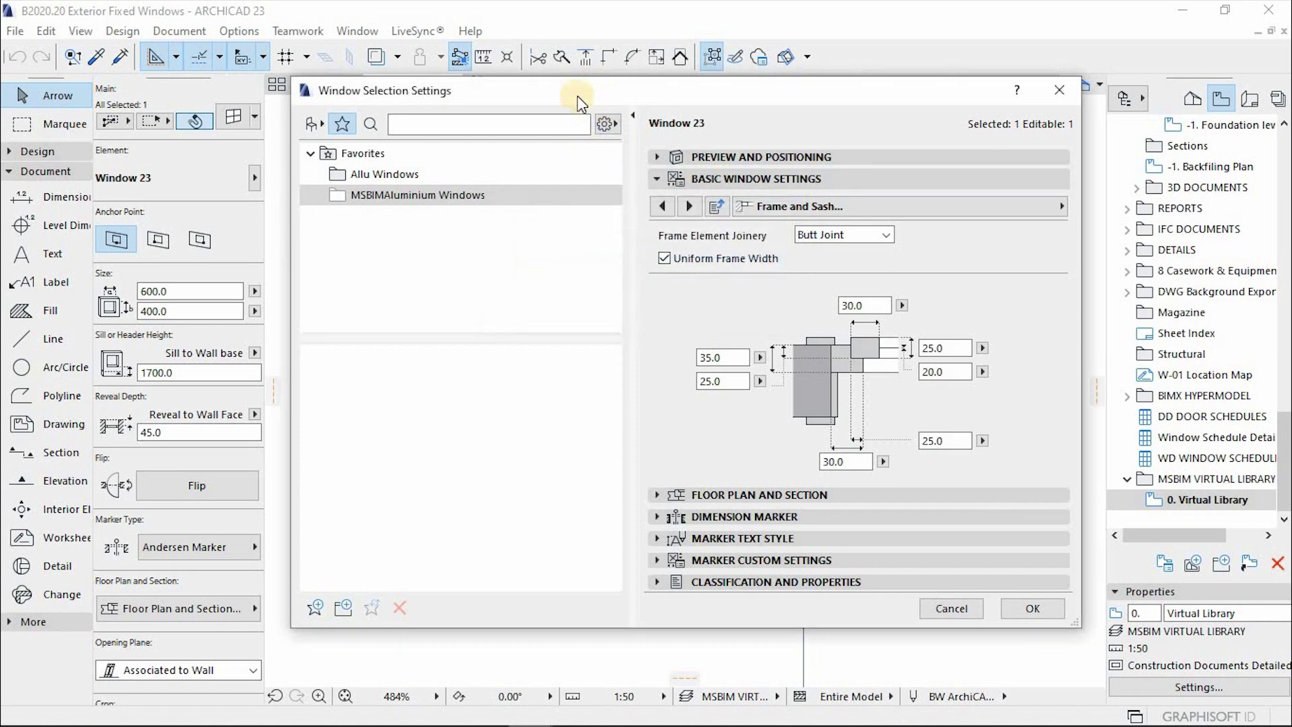
drag(640, 96, 926, 119)
click(603, 627)
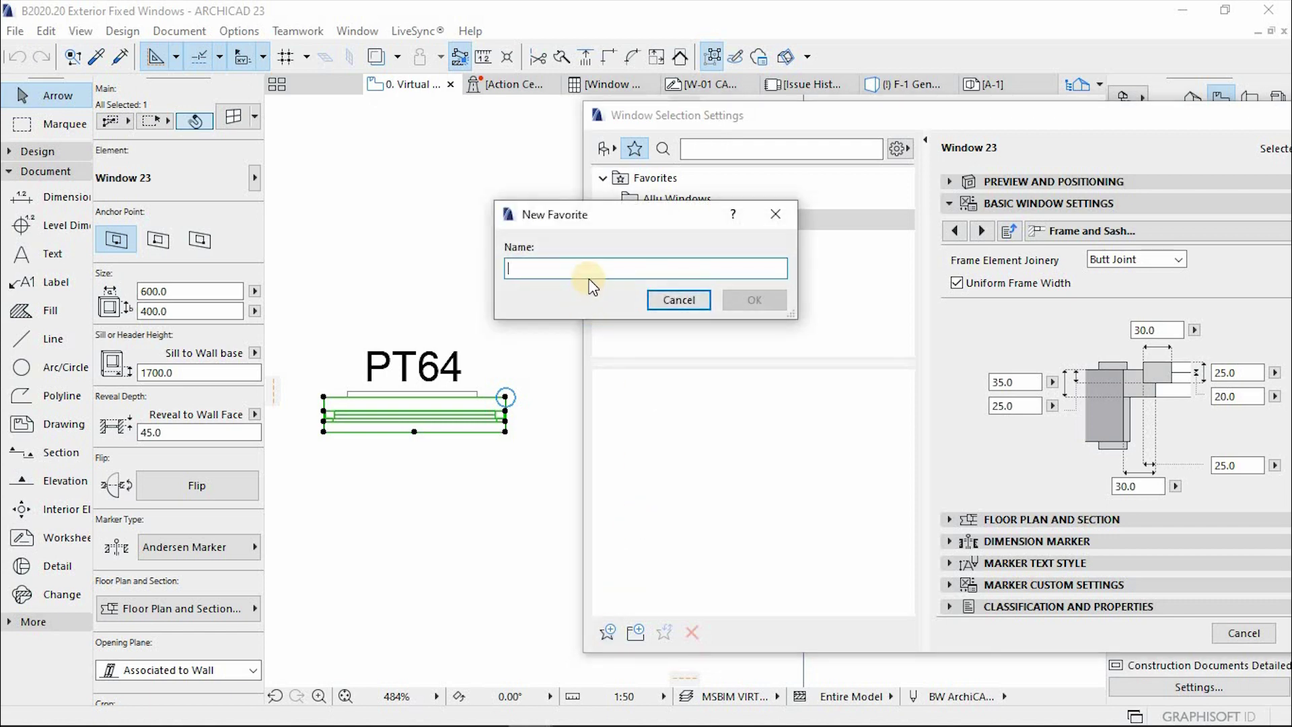
text(p)
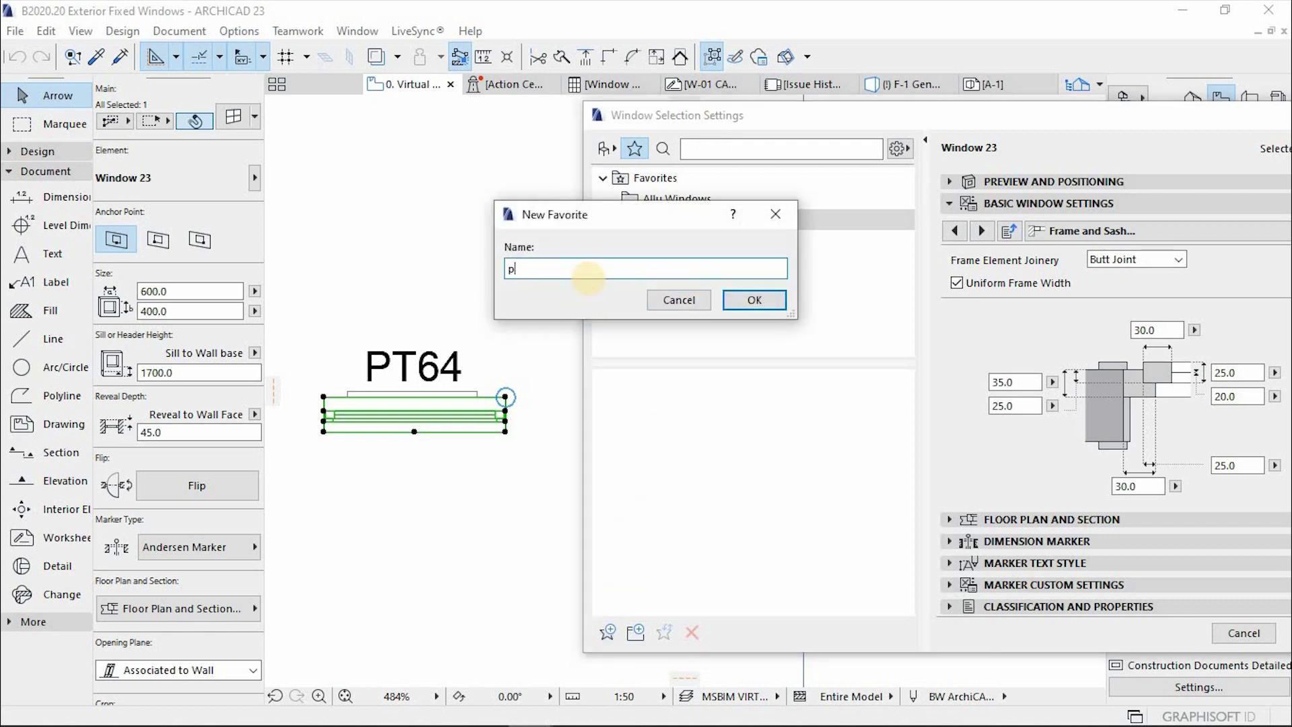
key(BackSpace)
text(PT64)
click(753, 303)
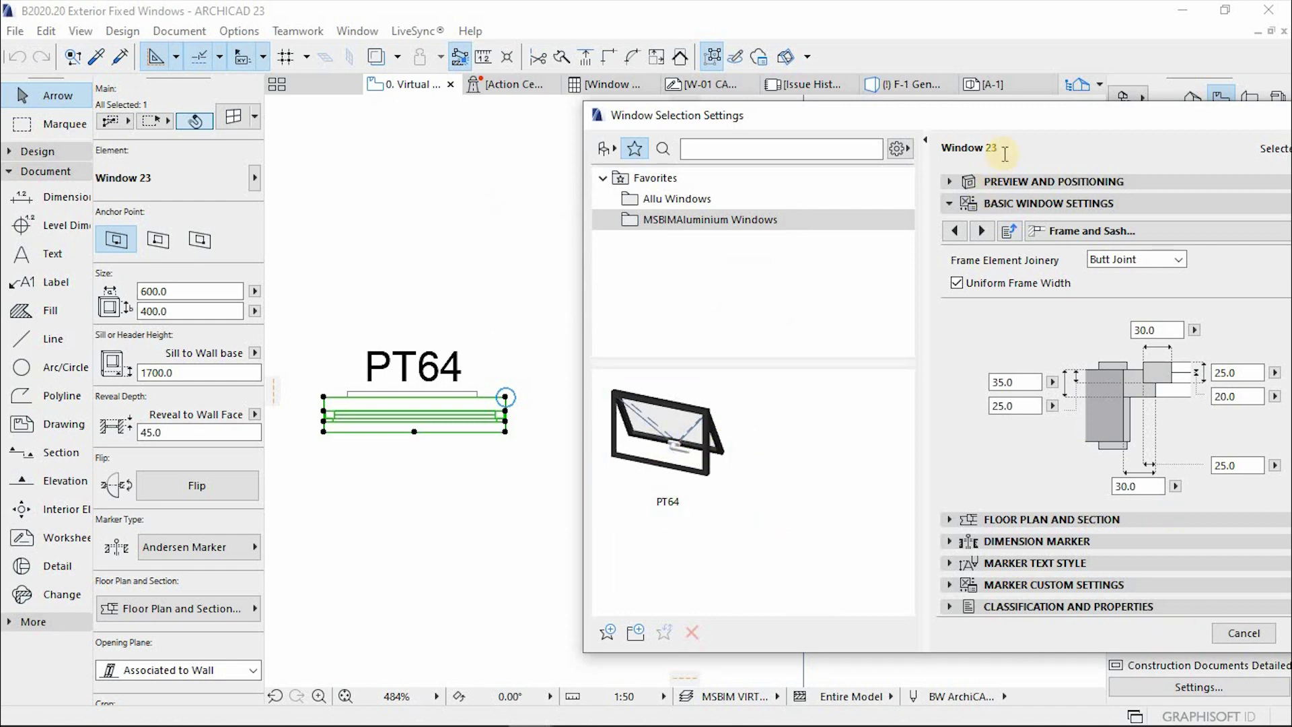
drag(846, 106, 674, 93)
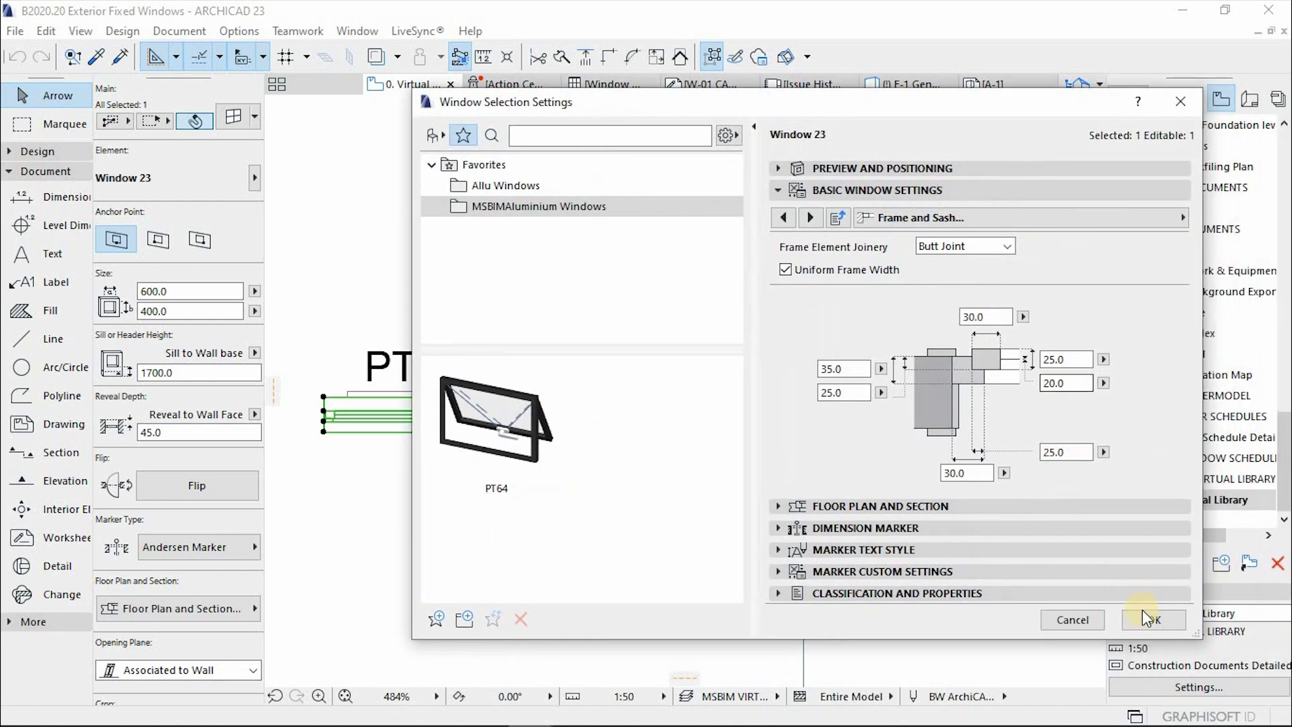
click(1149, 621)
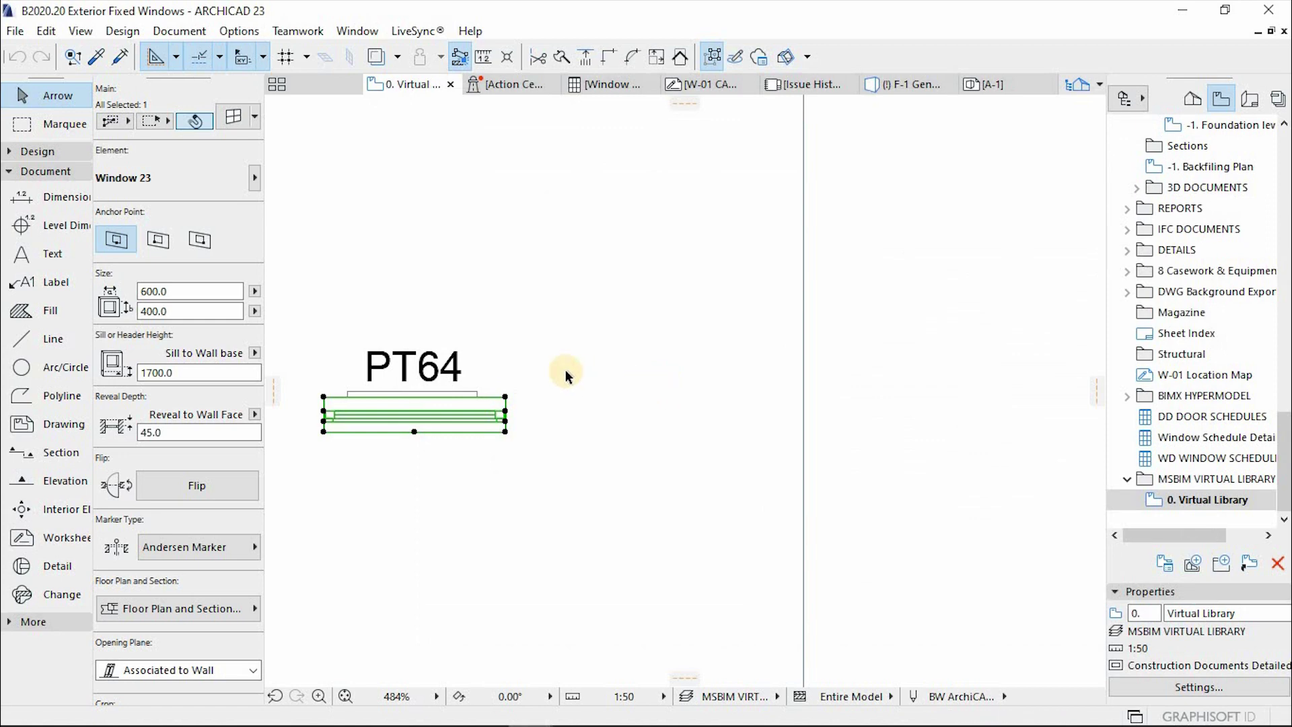
Select the double window labelled PTT124 in the 1200 column and open its selection settings
scroll(745, 373, down, 5)
scroll(785, 373, up, 3)
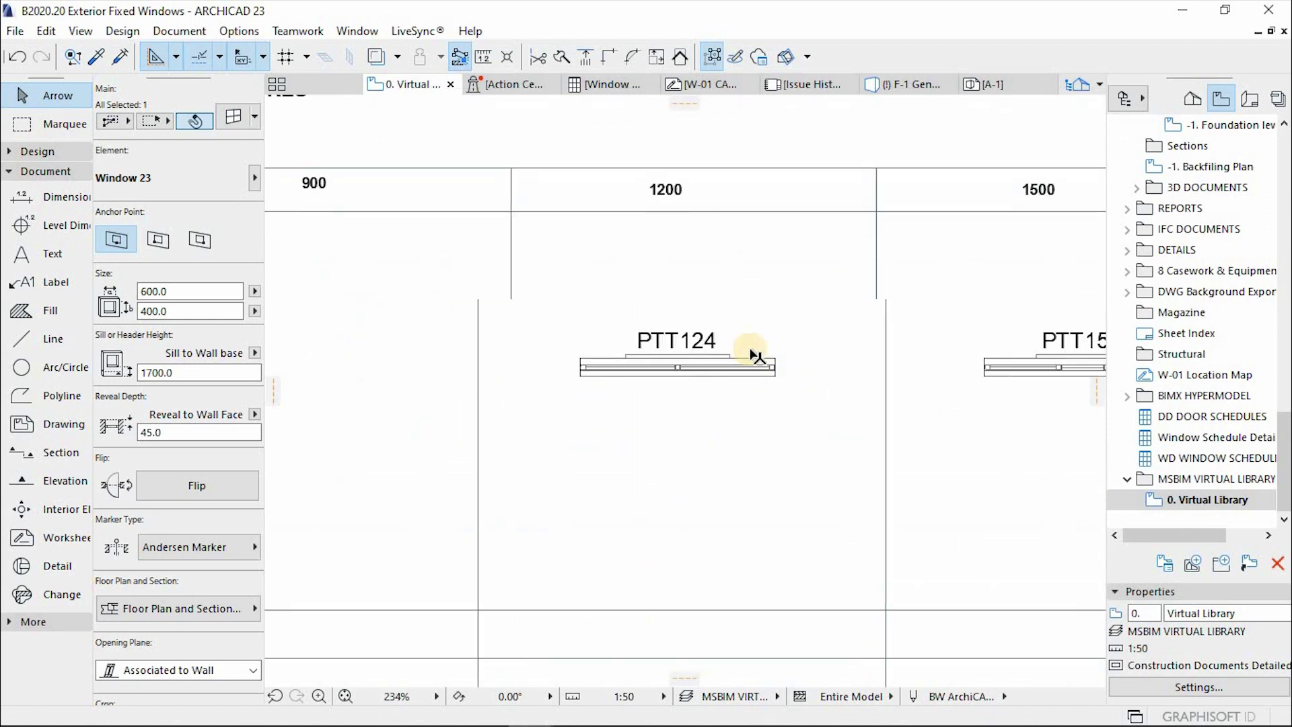
key(Escape)
scroll(529, 351, down, 3)
scroll(649, 348, up, 3)
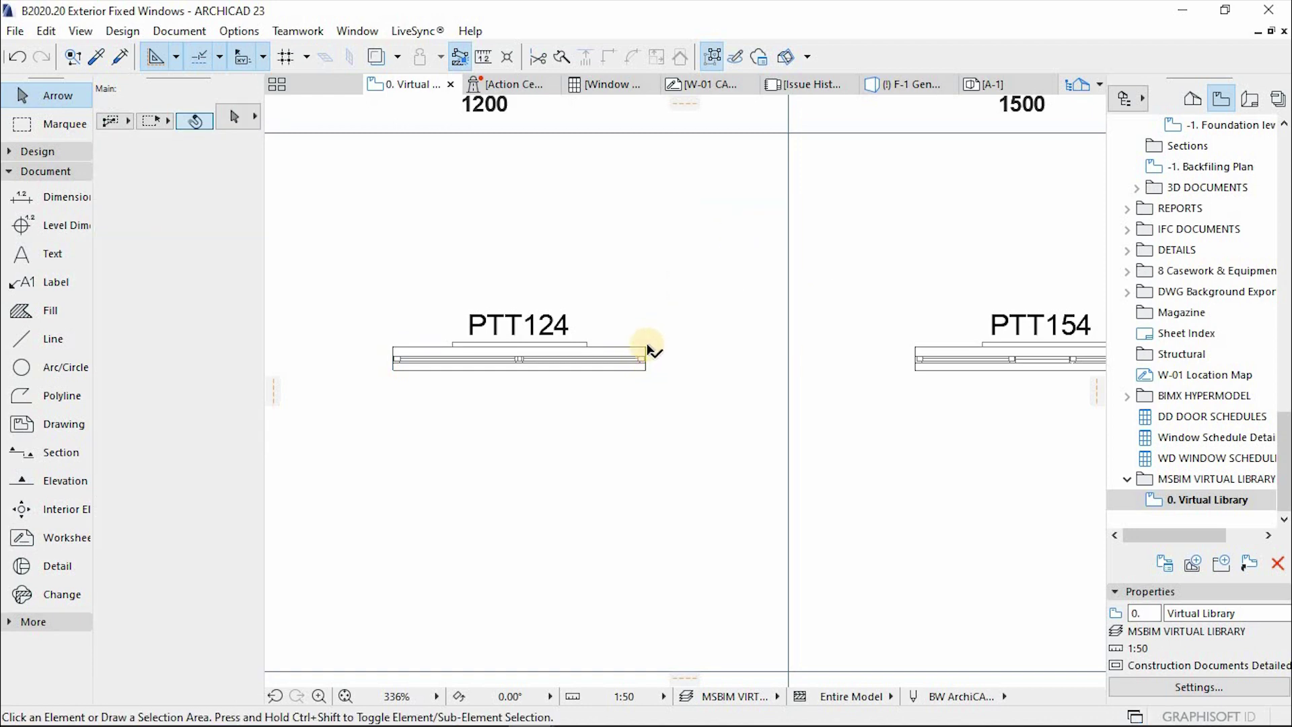
click(648, 349)
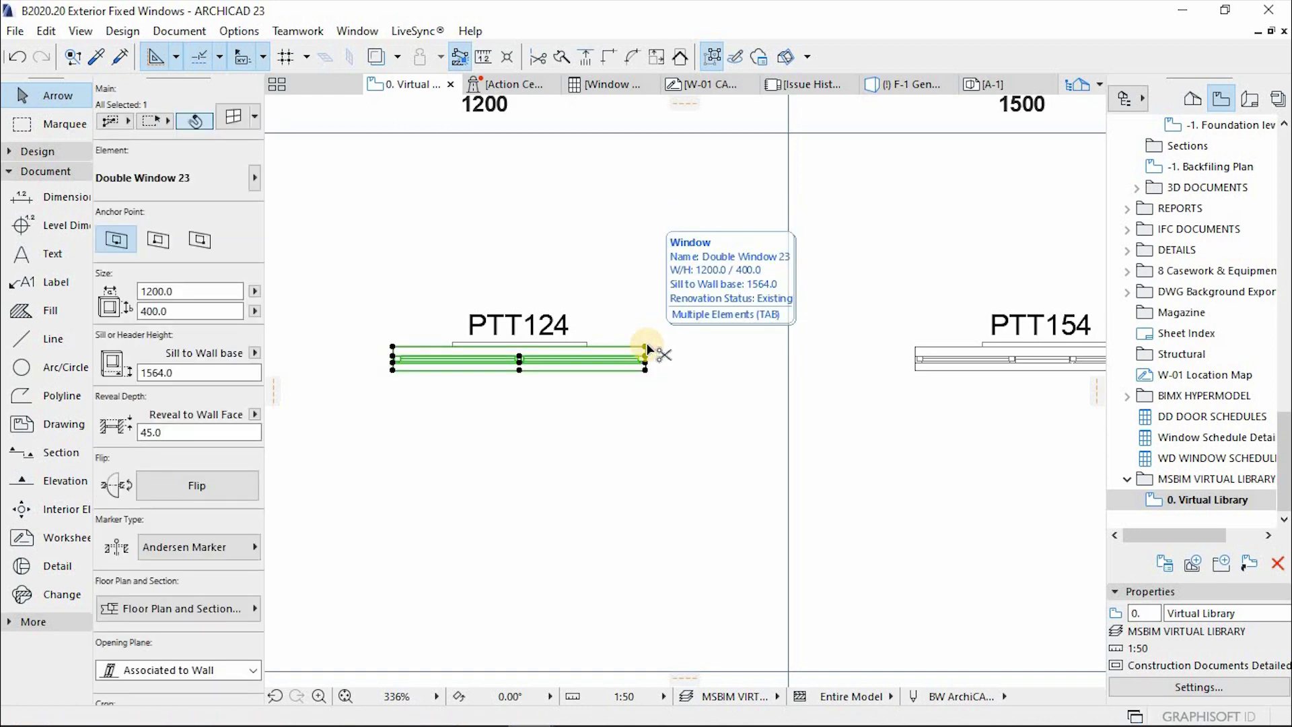
double_click(646, 349)
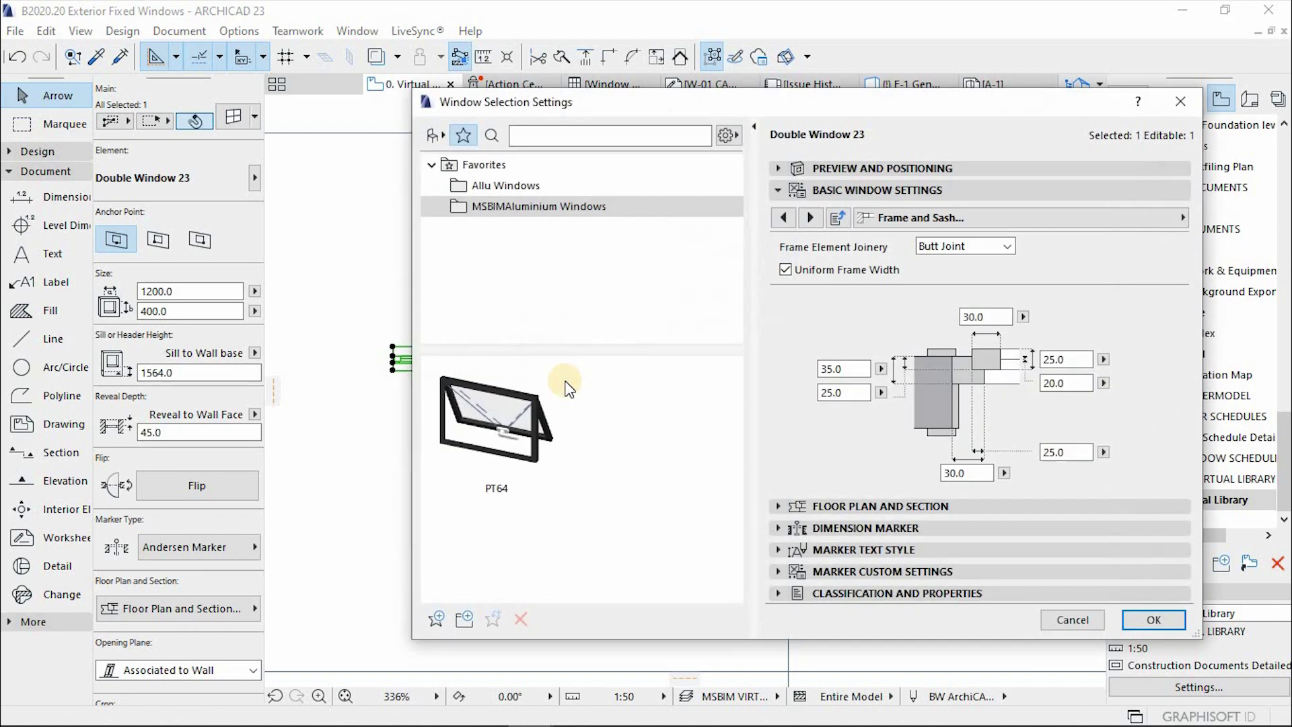
Save the double window as a favorite named PTT124 in the MSBIMAluminium Windows folder and accept the settings
drag(605, 104, 657, 102)
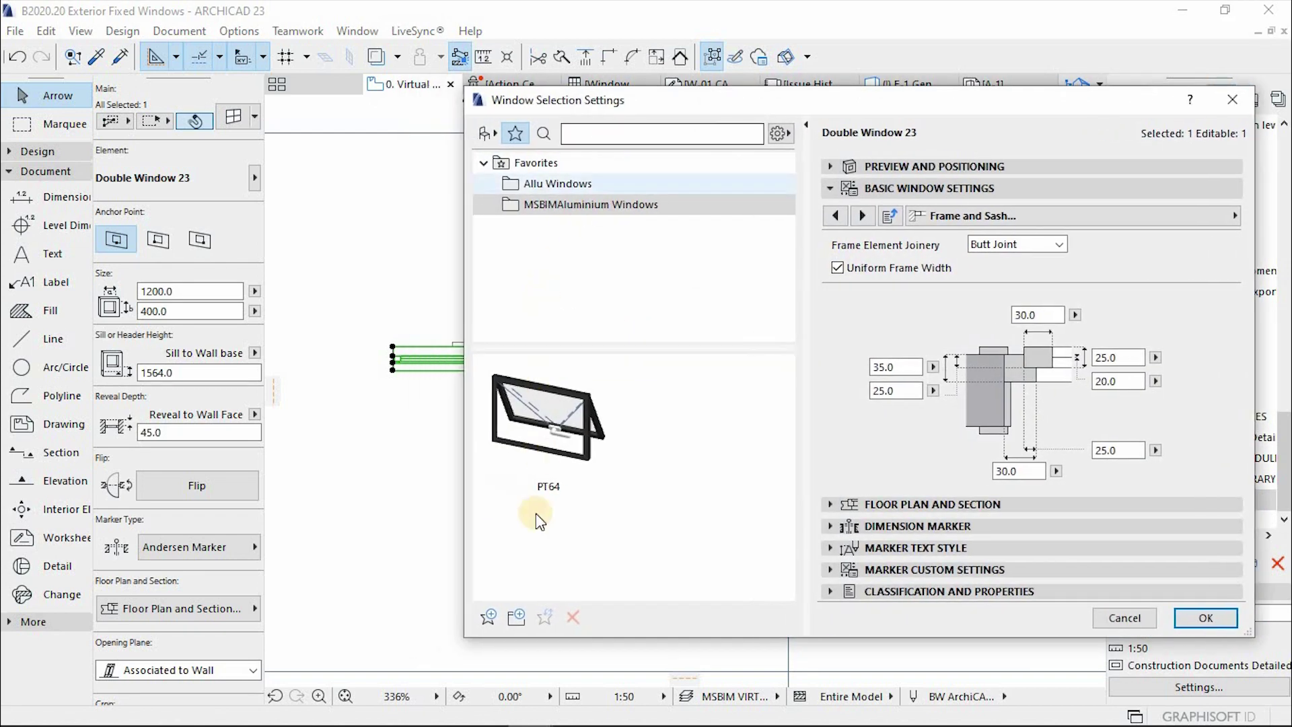
click(490, 615)
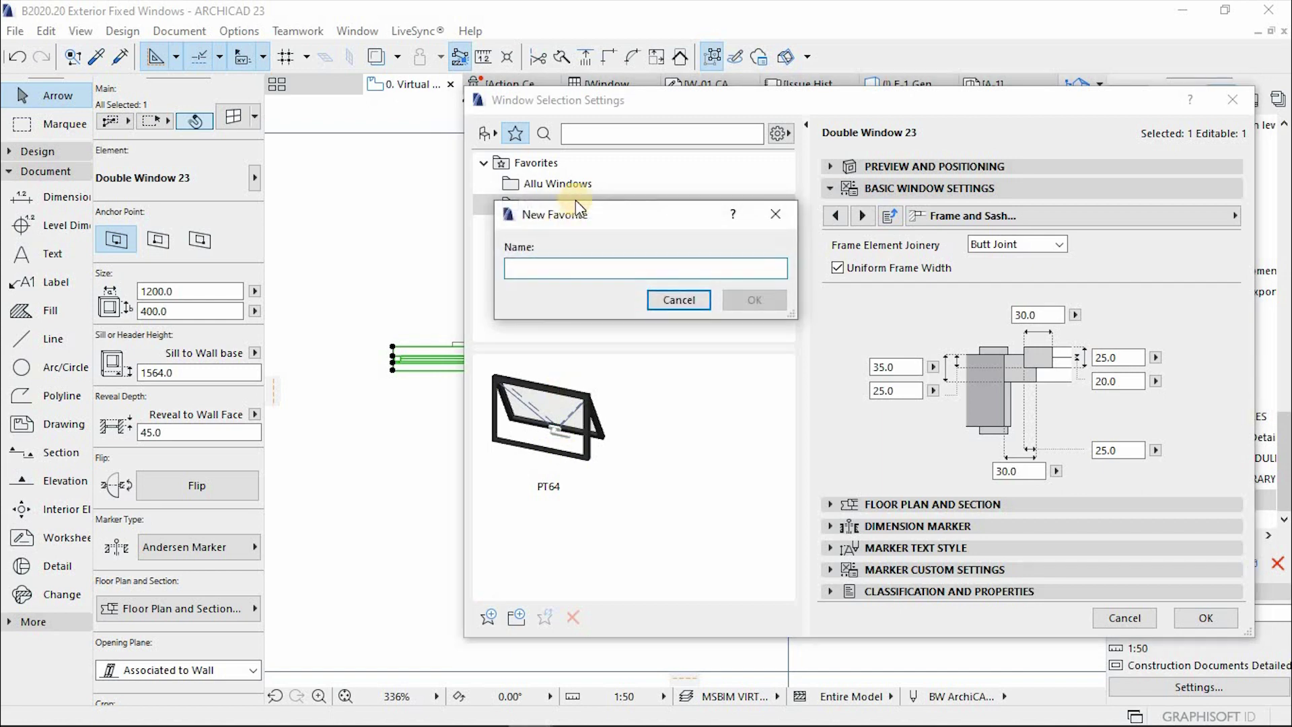
key(Escape)
drag(596, 102, 732, 95)
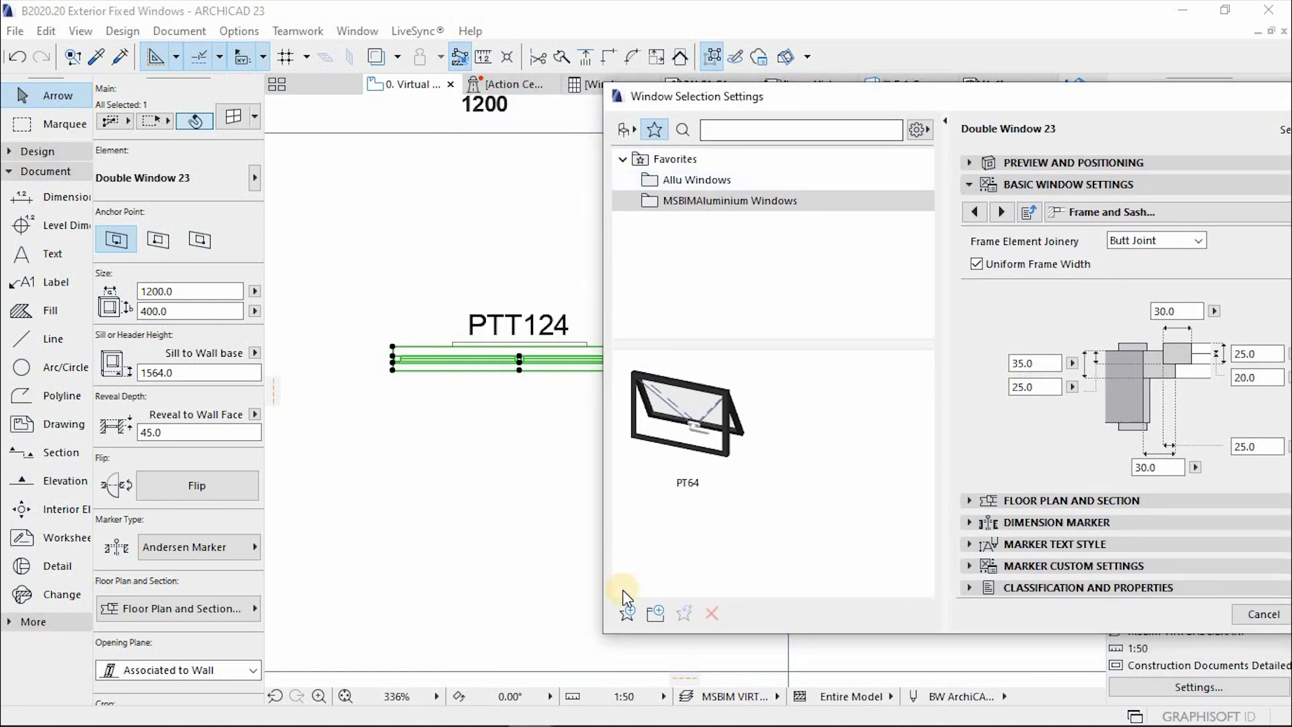
click(627, 612)
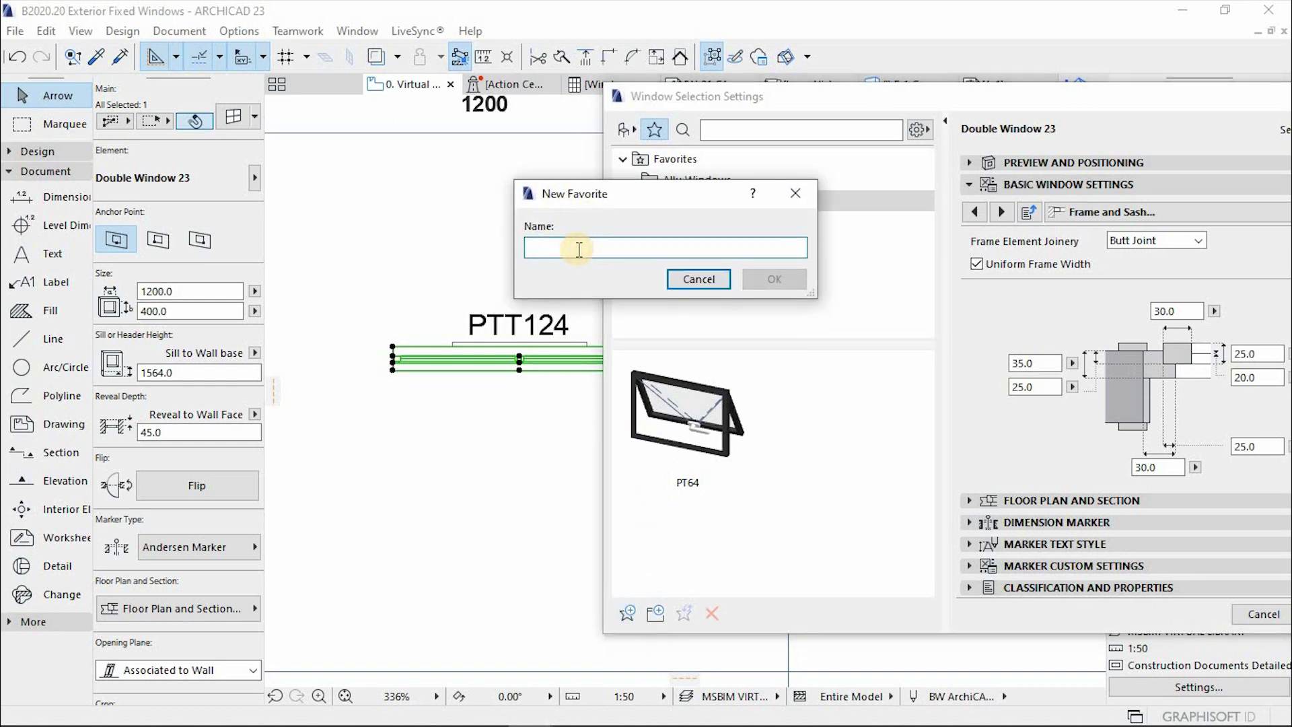
text(PTT1)
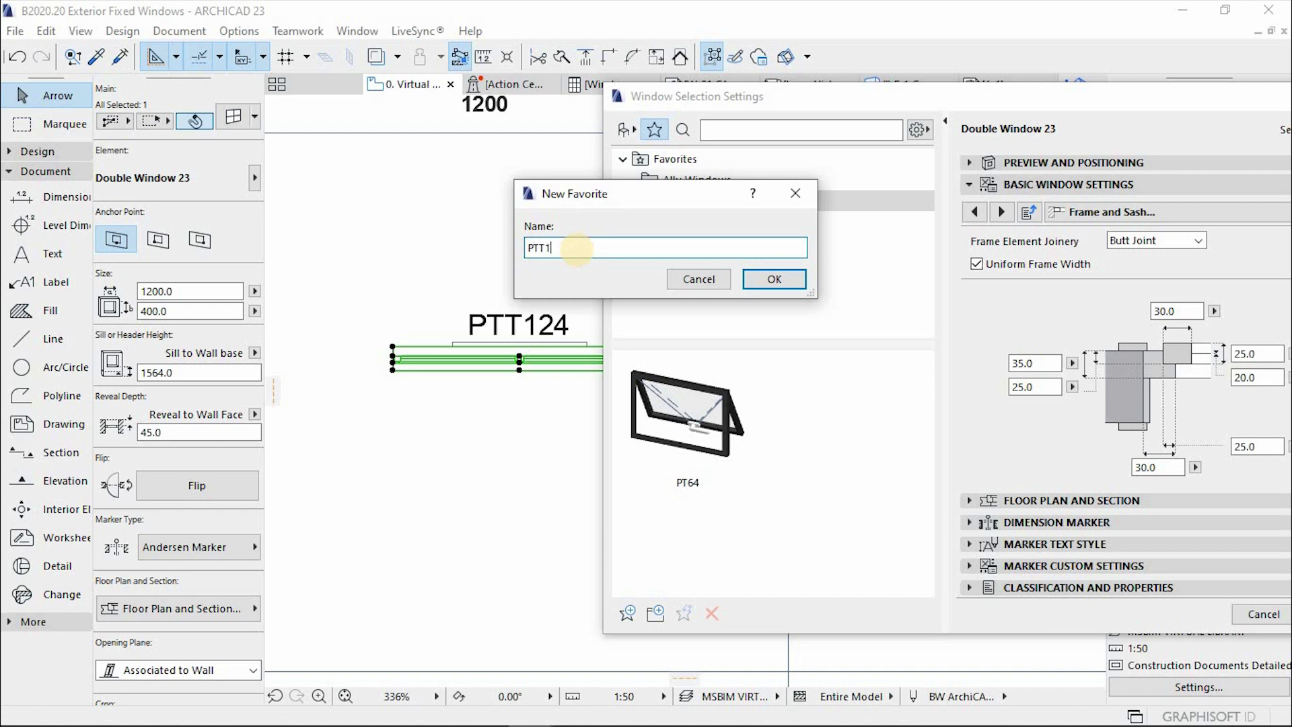
text(24)
click(761, 280)
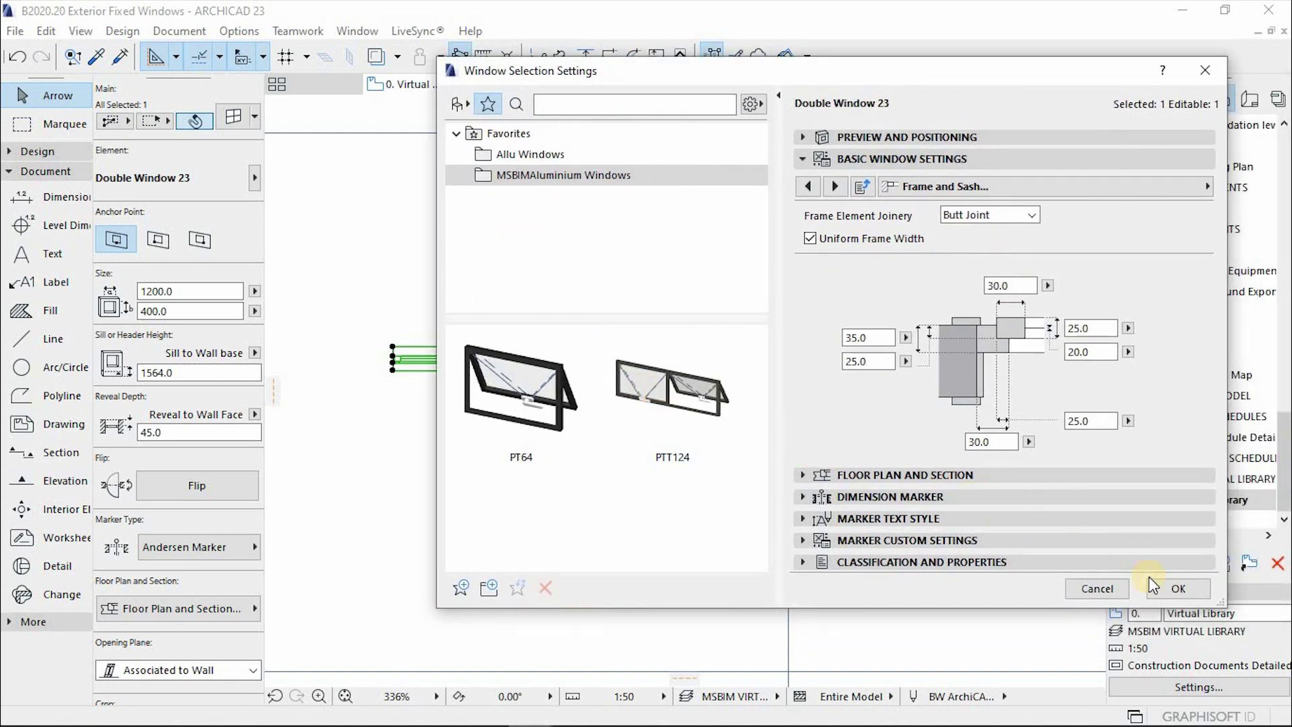
click(1152, 583)
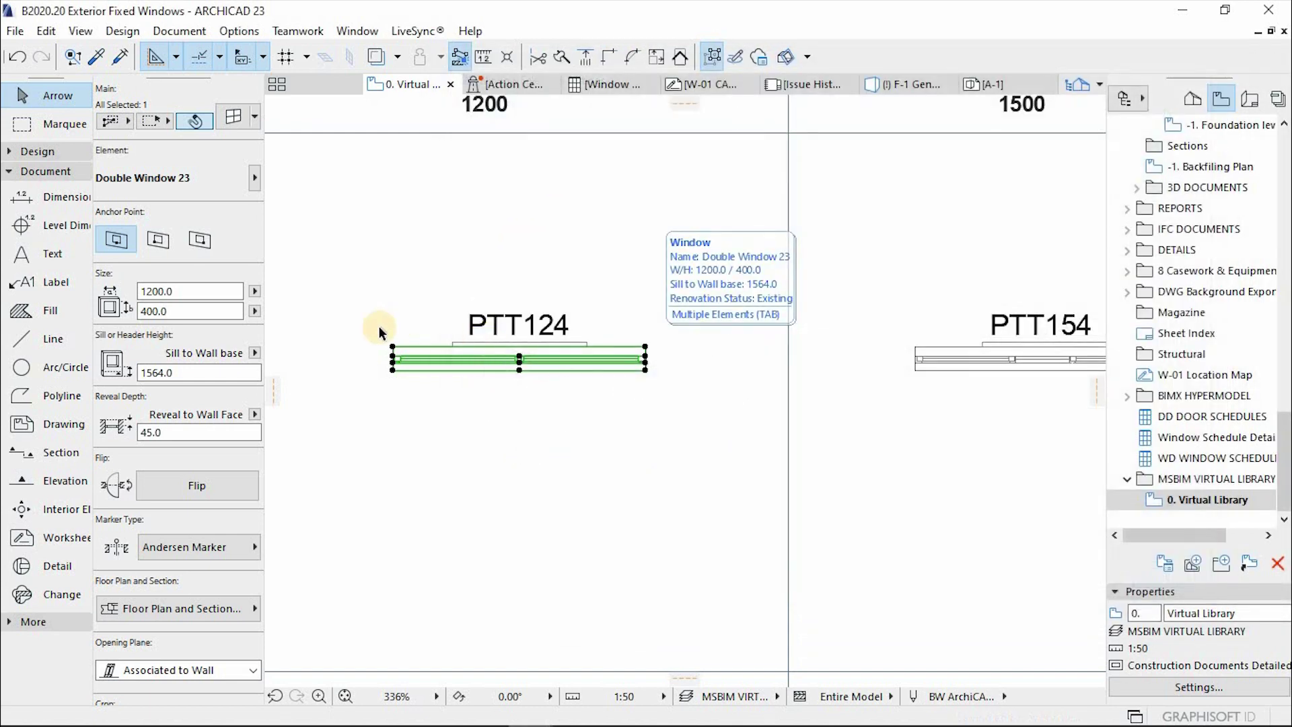
Create a new favorite in the MSBIMAluminium Windows folder from the triple window labelled PTT154, named after its label
scroll(512, 342, down, 2)
scroll(673, 338, down, 1)
scroll(559, 329, up, 3)
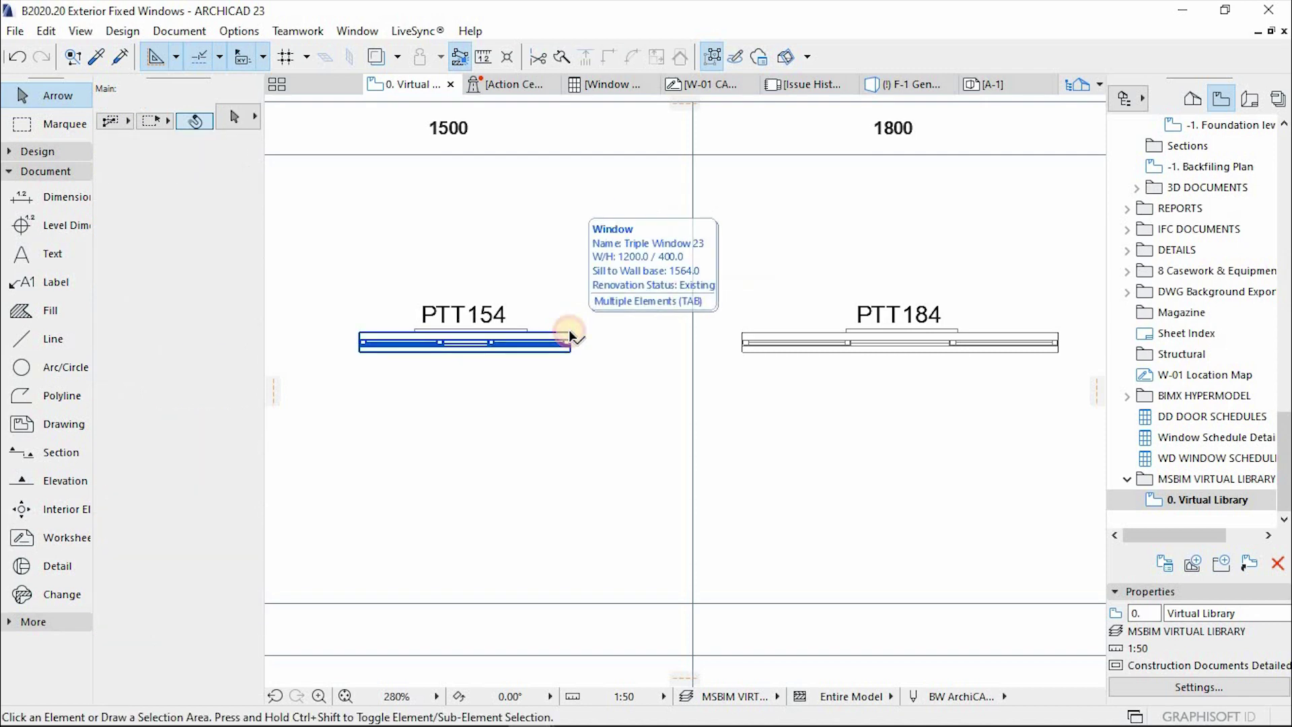
click(571, 337)
double_click(570, 334)
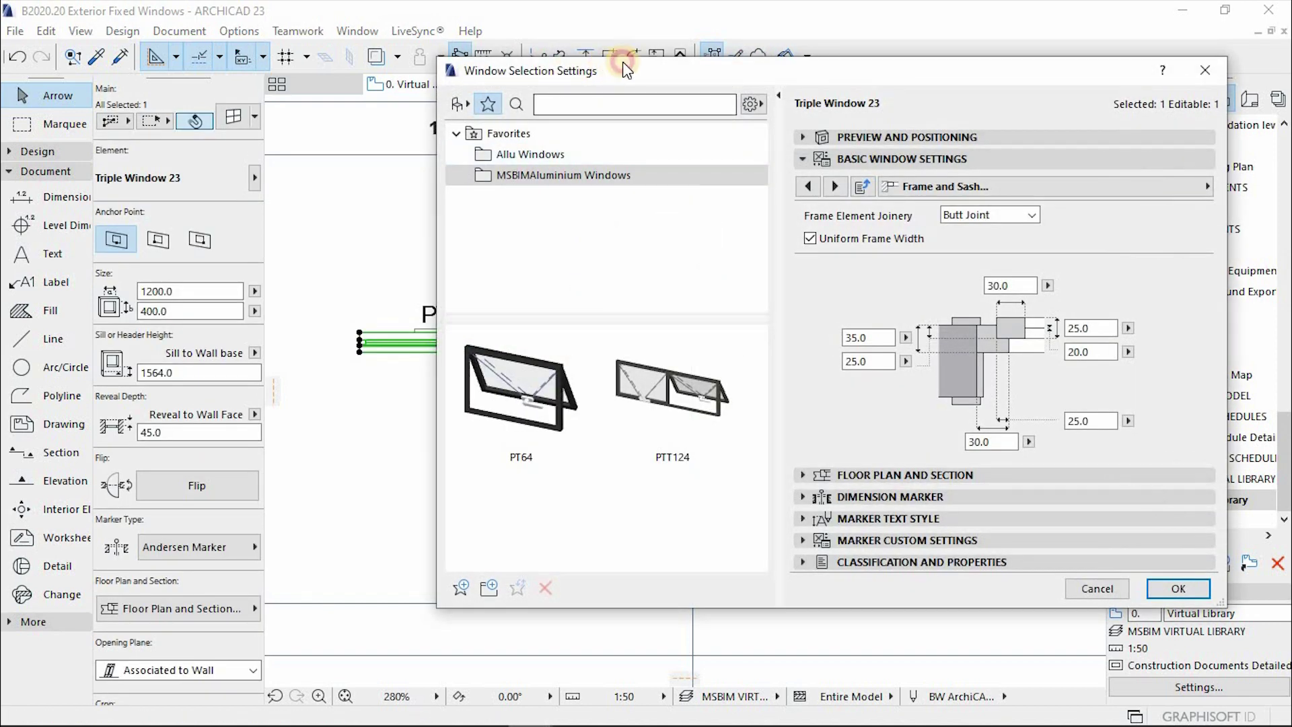
drag(623, 62, 741, 50)
click(579, 574)
click(598, 247)
text(PTT1)
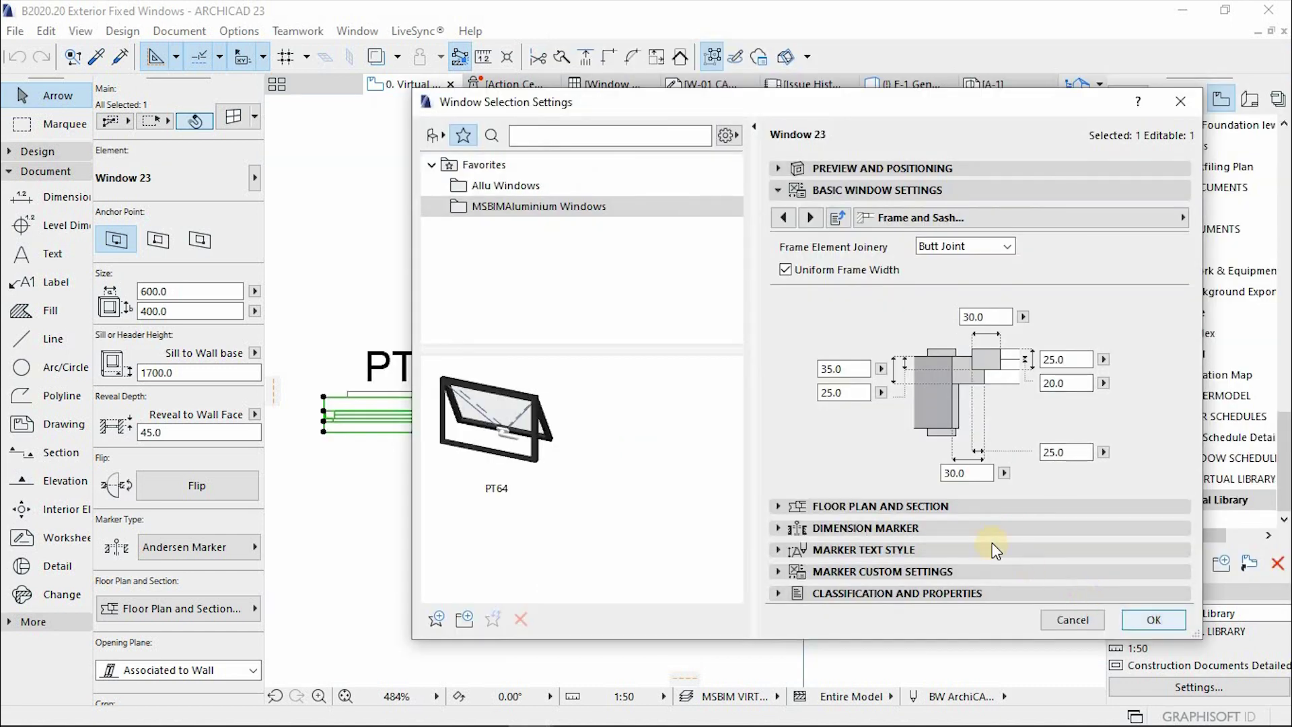
Accept the PT64 window's settings and open the selection settings of the double window labelled PTT124 in the 1200 column
click(1154, 618)
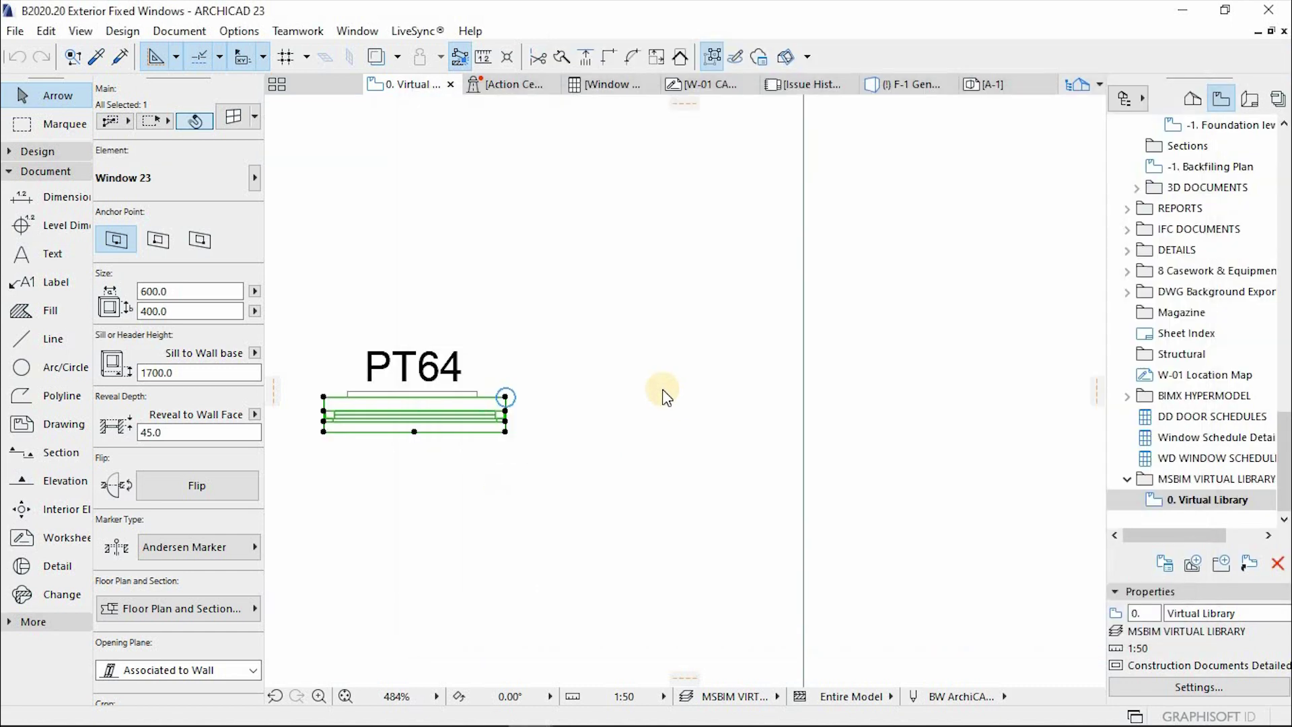
scroll(839, 391, down, 5)
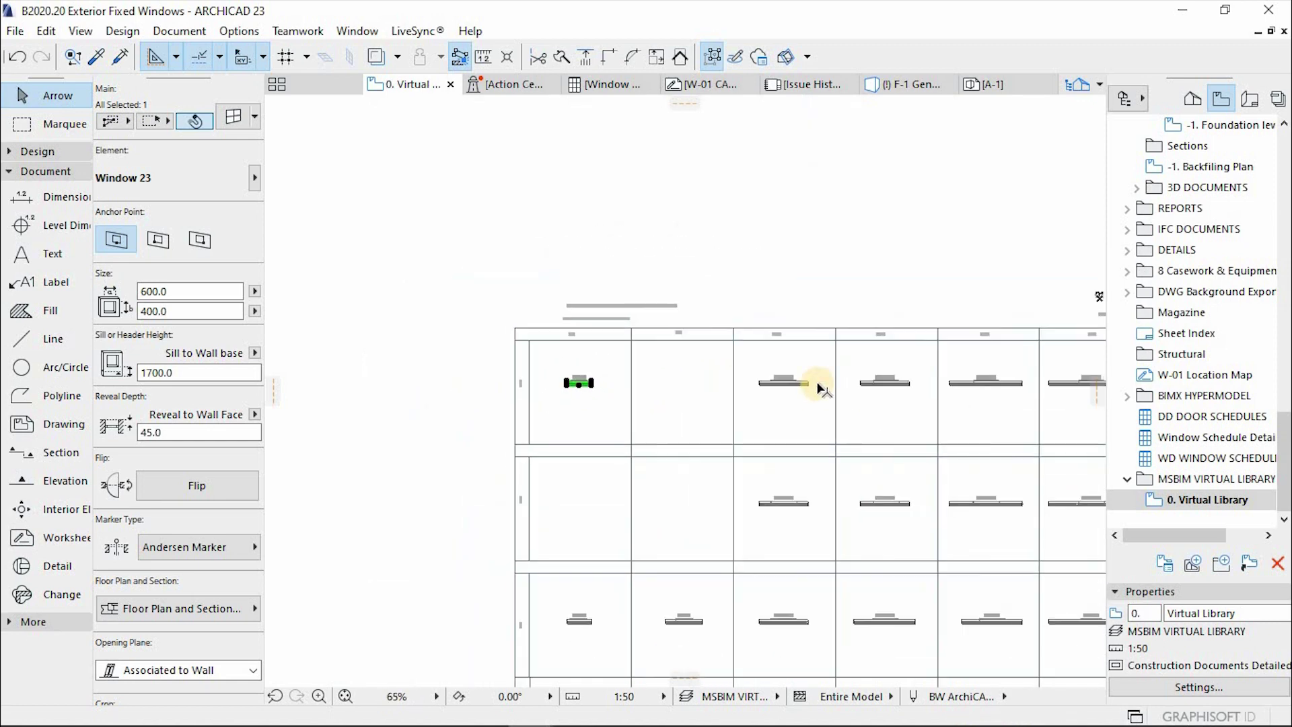
scroll(785, 373, up, 3)
key(Escape)
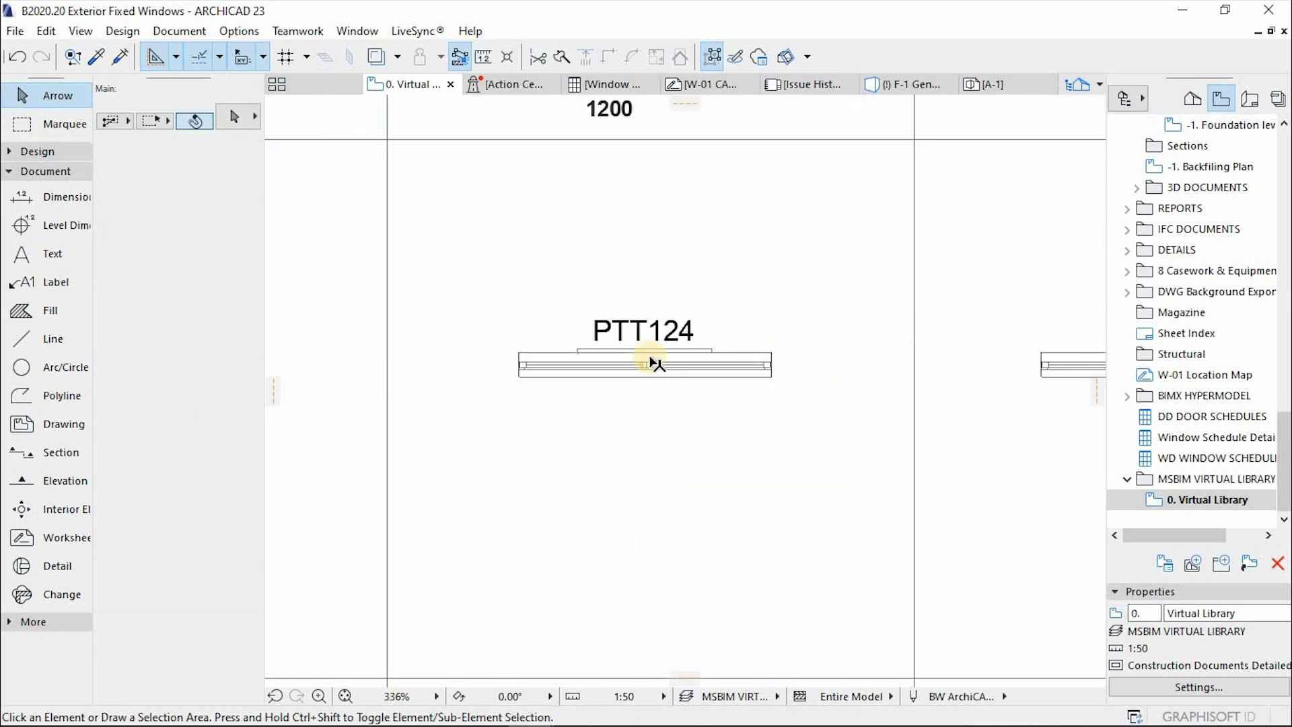
scroll(376, 347, down, 2)
scroll(646, 350, up, 2)
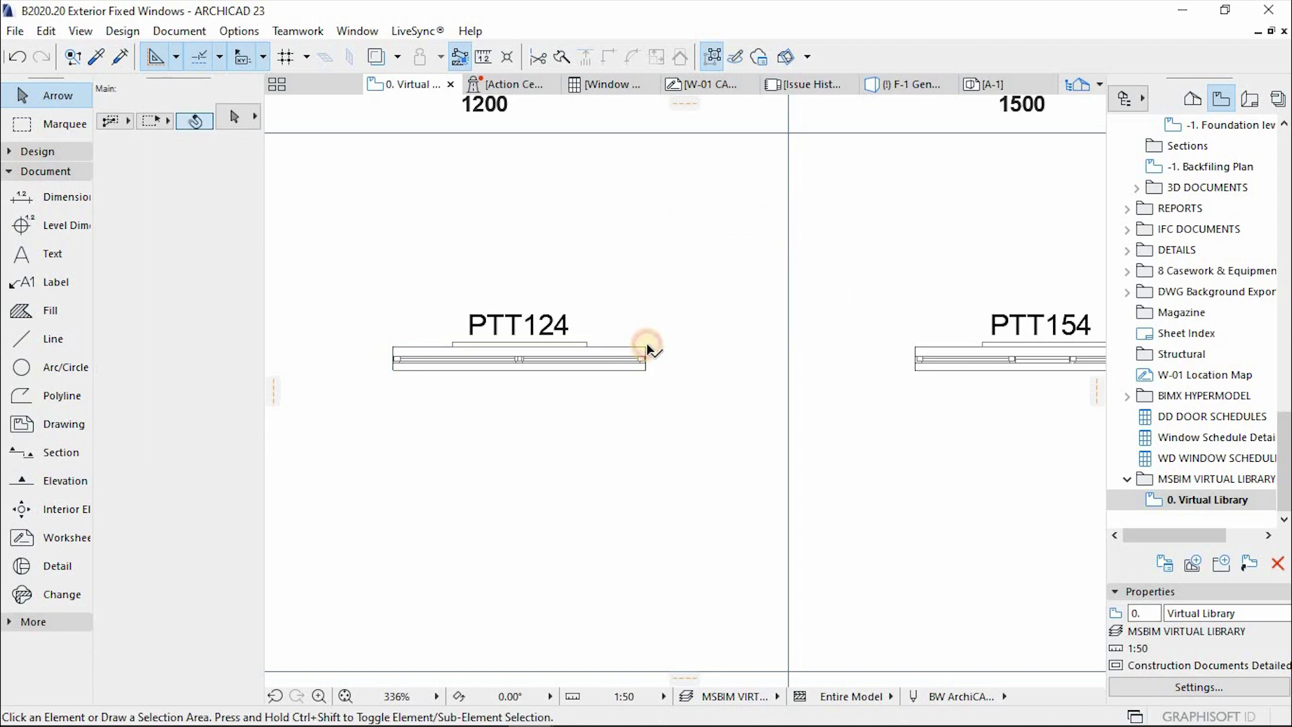
click(646, 346)
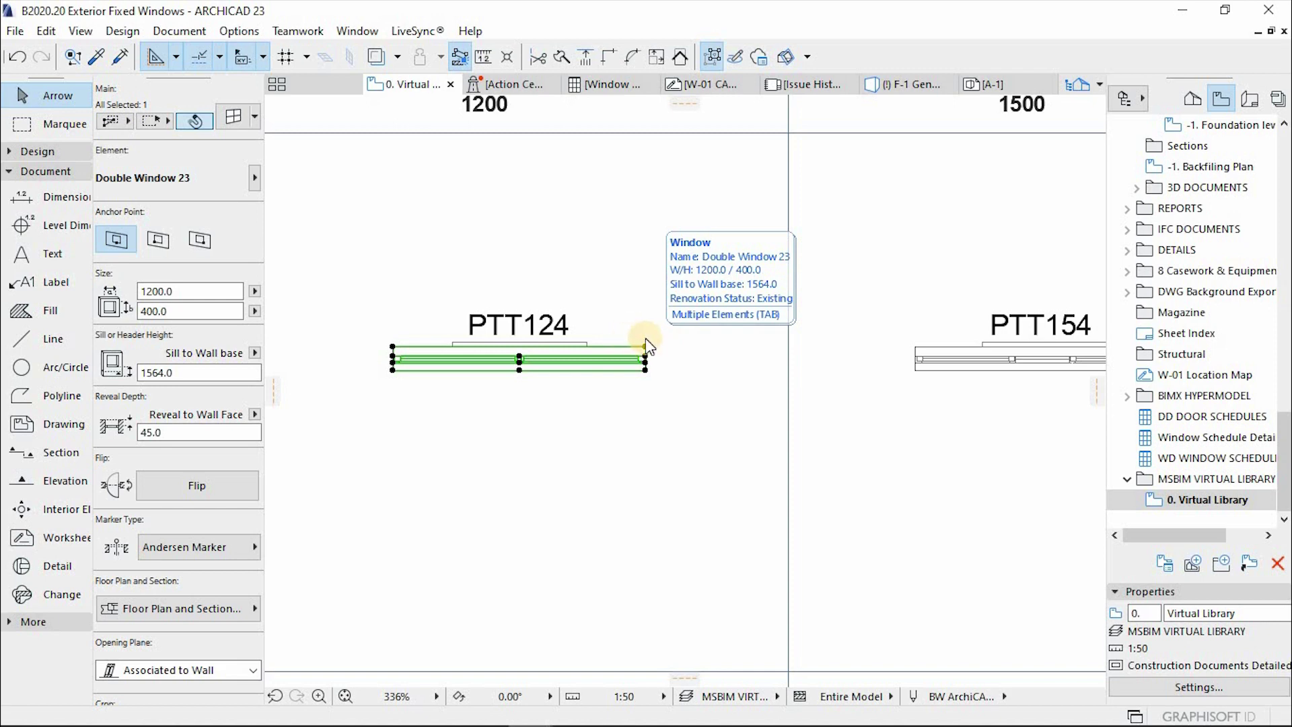
double_click(634, 338)
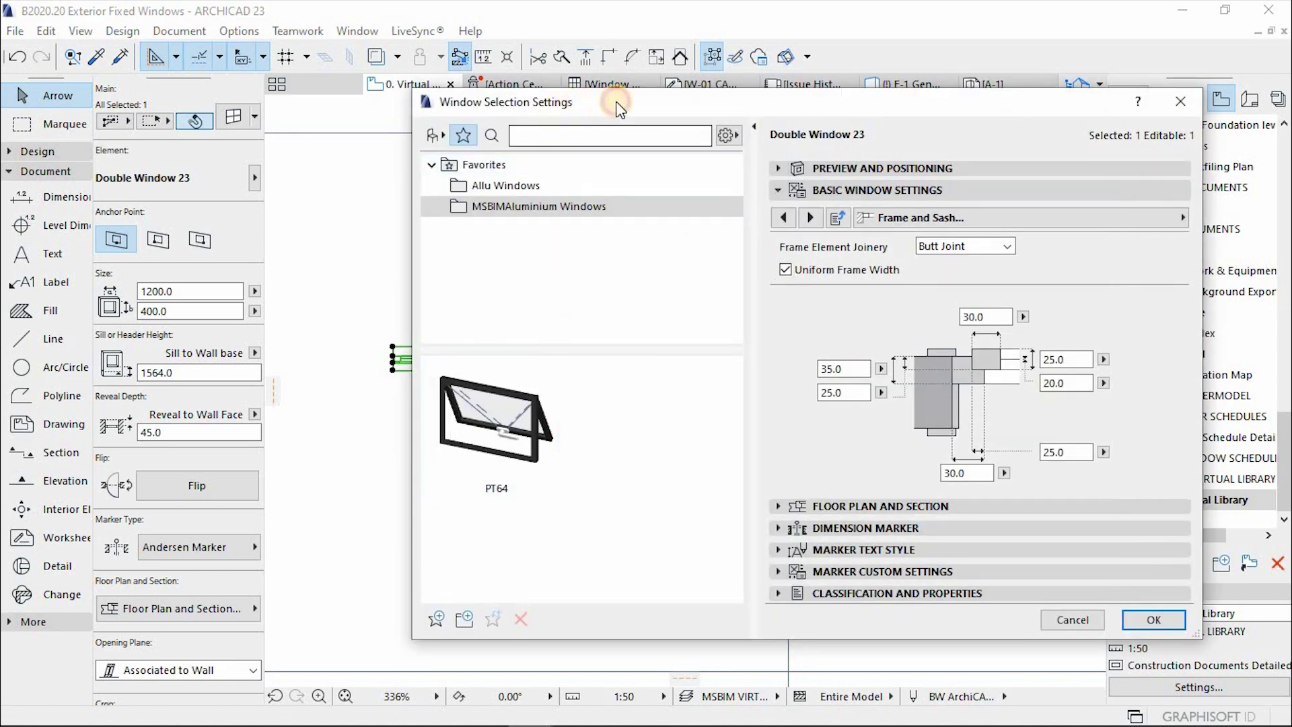
Save the double window as a favorite named PTT124 in the MSBIMAluminium Windows folder and accept its settings
drag(611, 101, 663, 100)
click(491, 615)
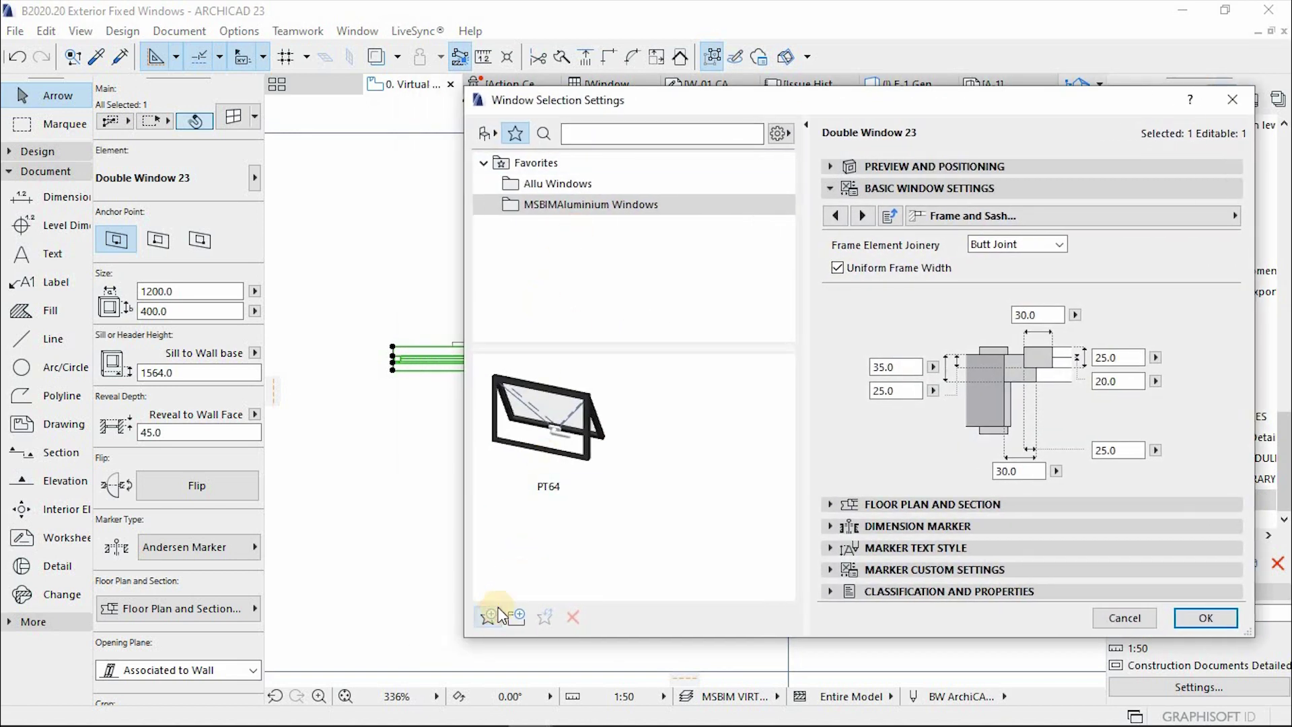
key(Escape)
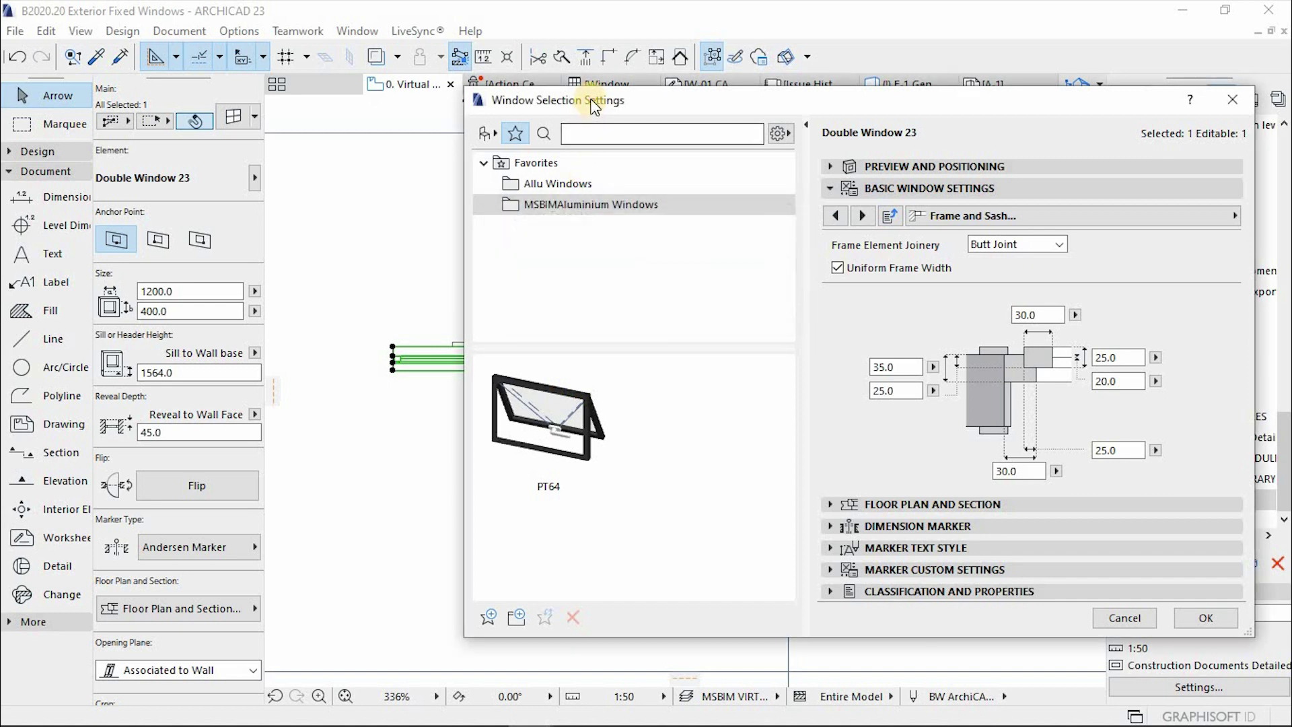
drag(590, 102, 733, 95)
click(632, 596)
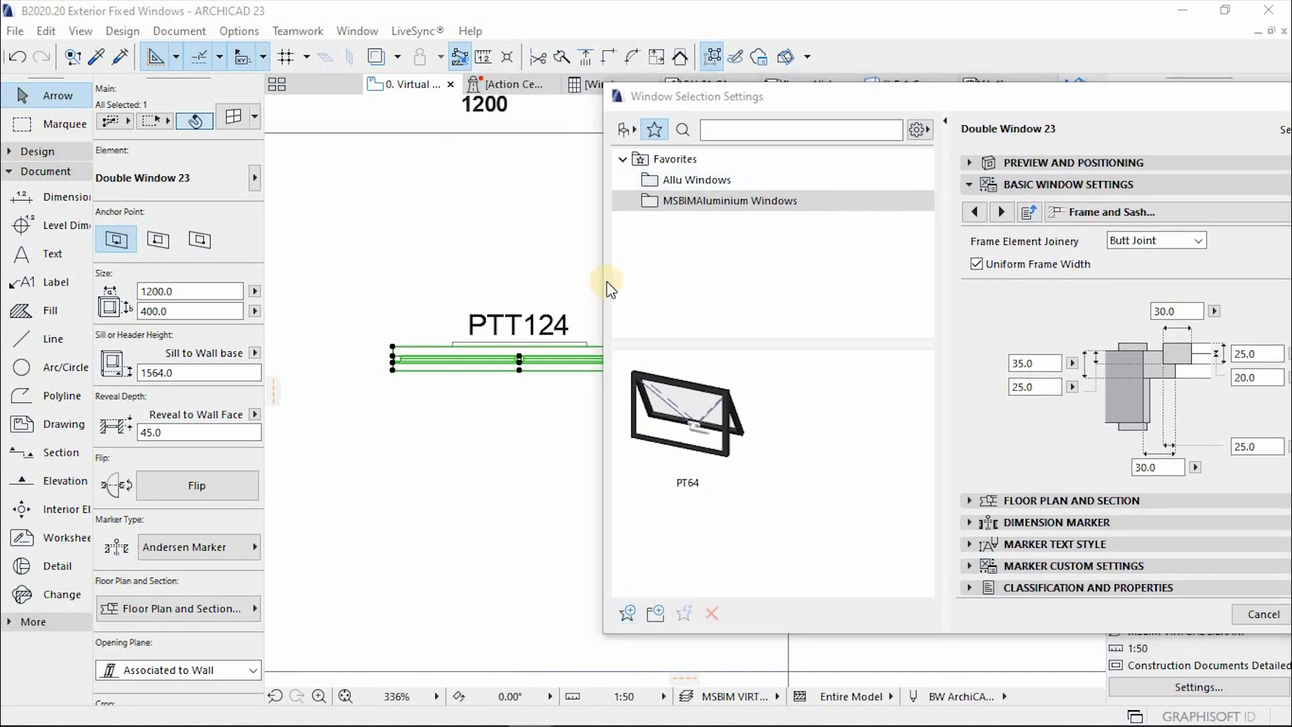
click(579, 248)
text(PTT124)
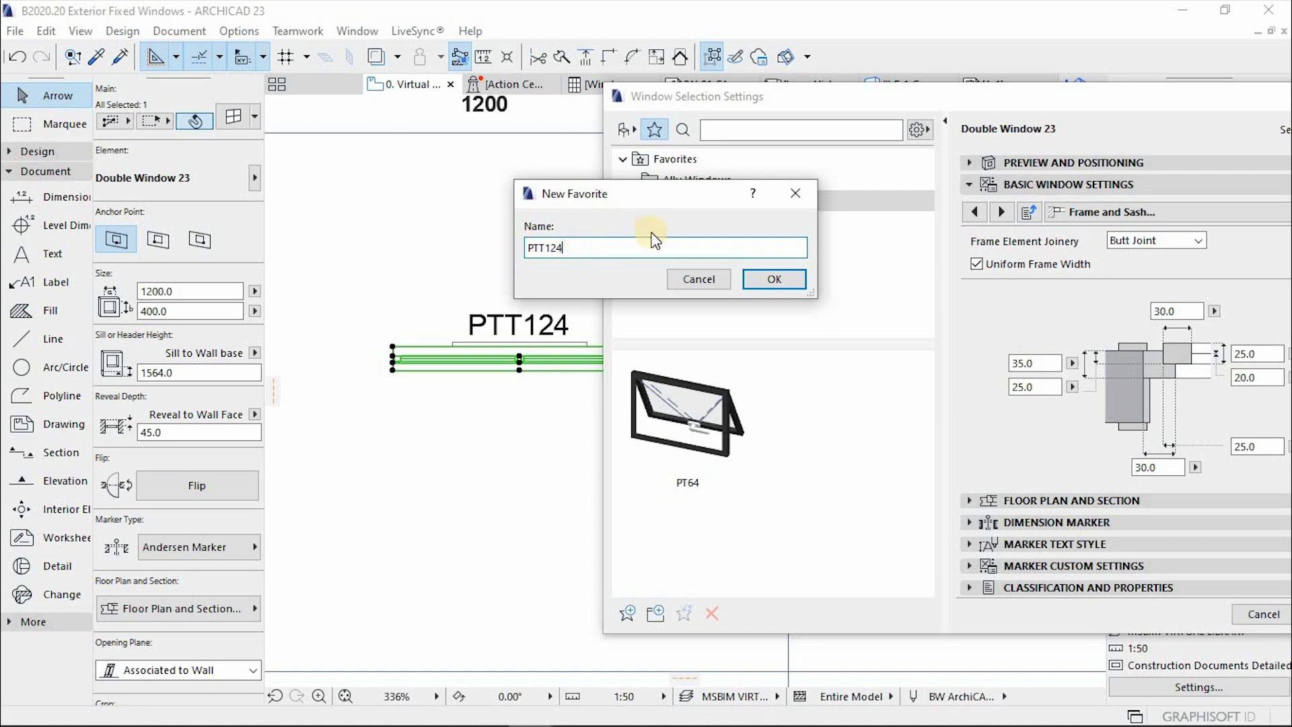
click(761, 281)
drag(783, 96, 631, 70)
click(657, 390)
click(1188, 589)
Open the selection settings of the triple window labelled PTT154 in the 1500 column and start a new favorite from it
scroll(434, 337, down, 5)
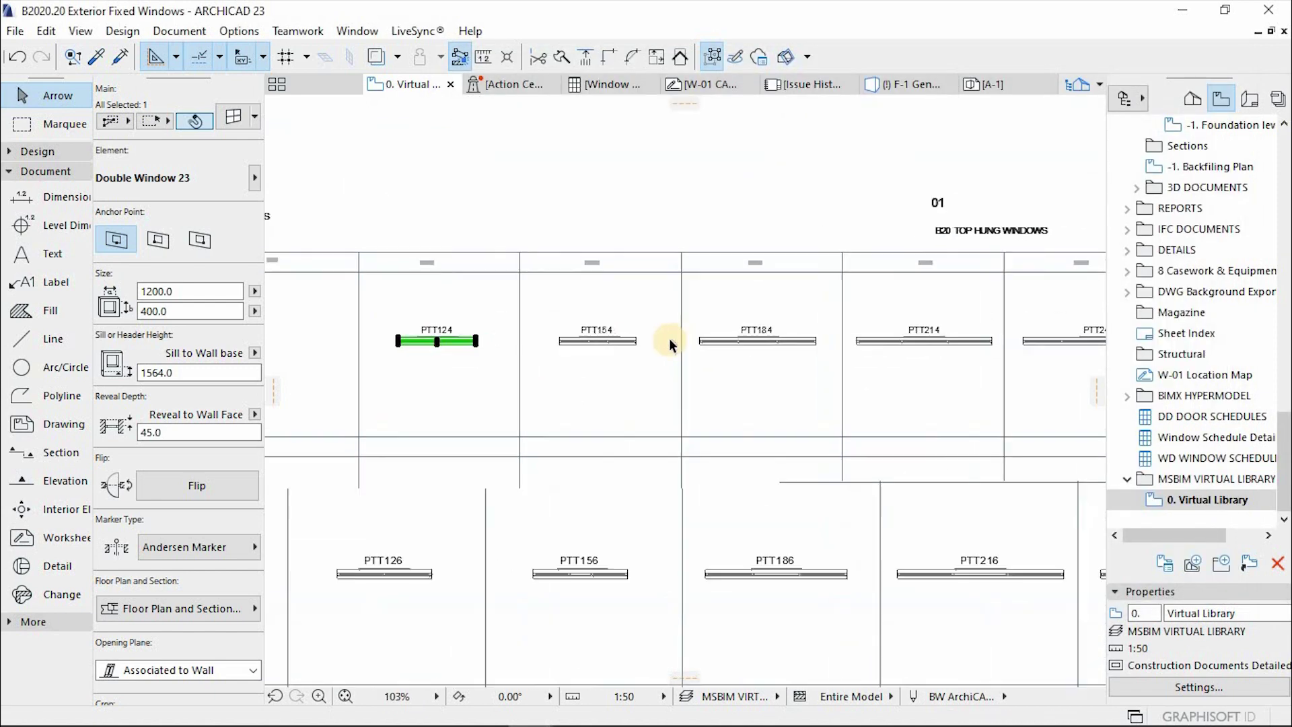
scroll(575, 341, up, 4)
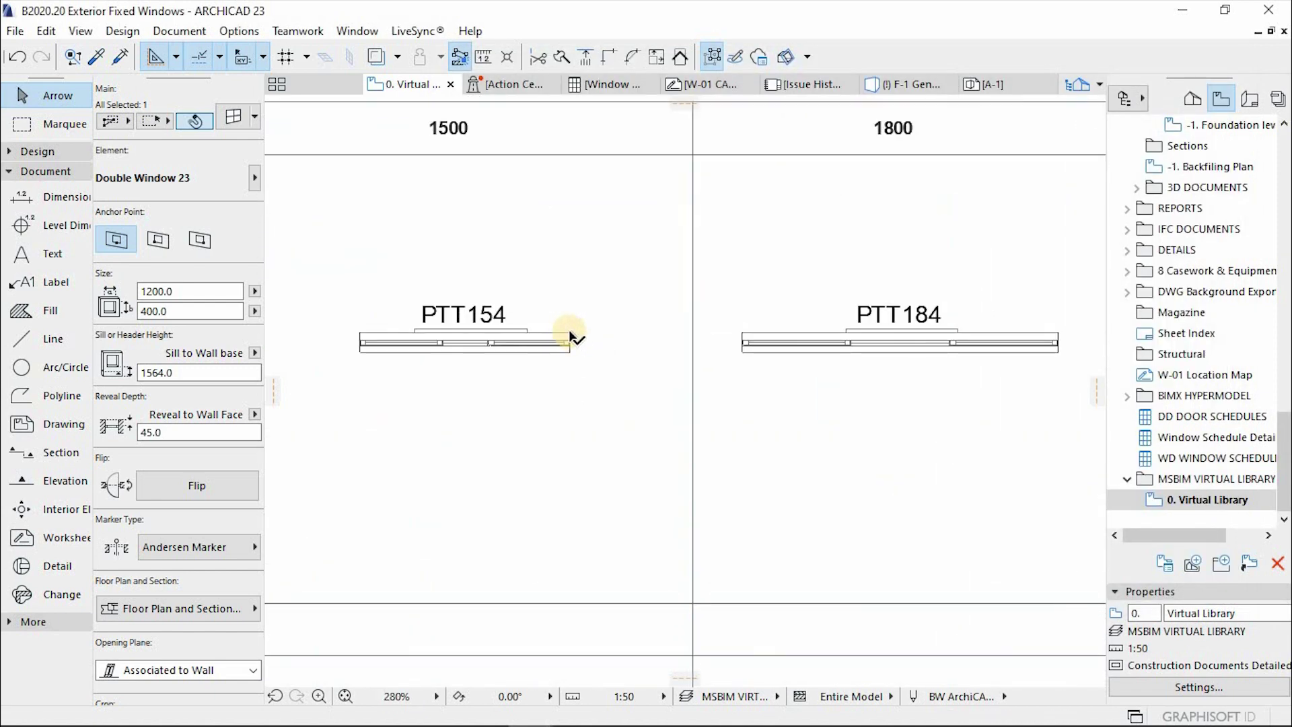
click(569, 336)
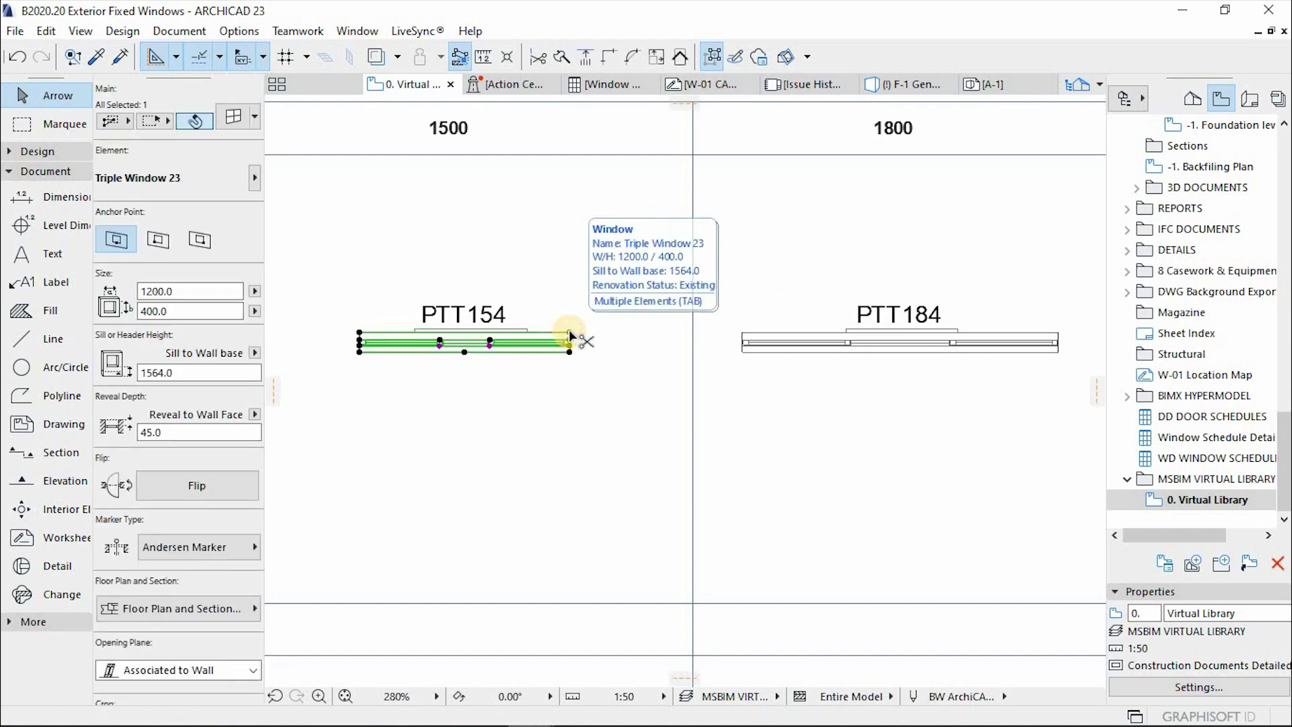
double_click(571, 335)
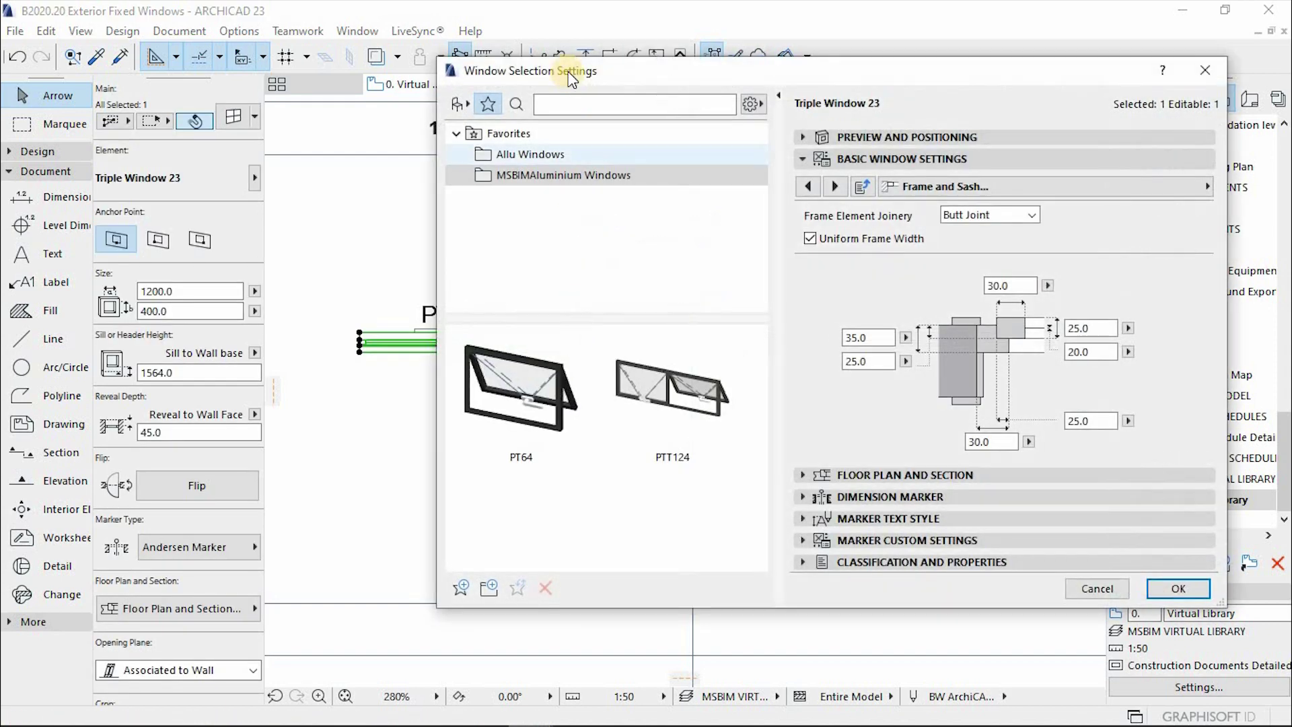
drag(652, 67, 699, 57)
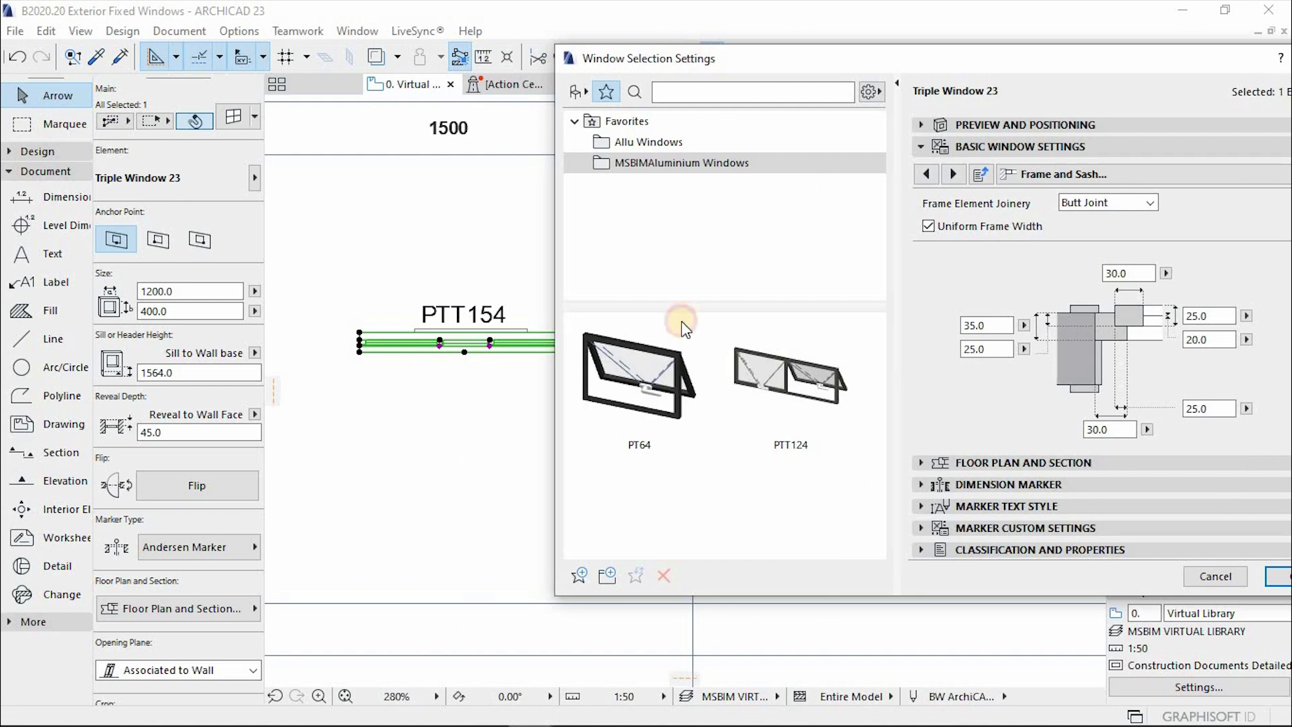
click(583, 576)
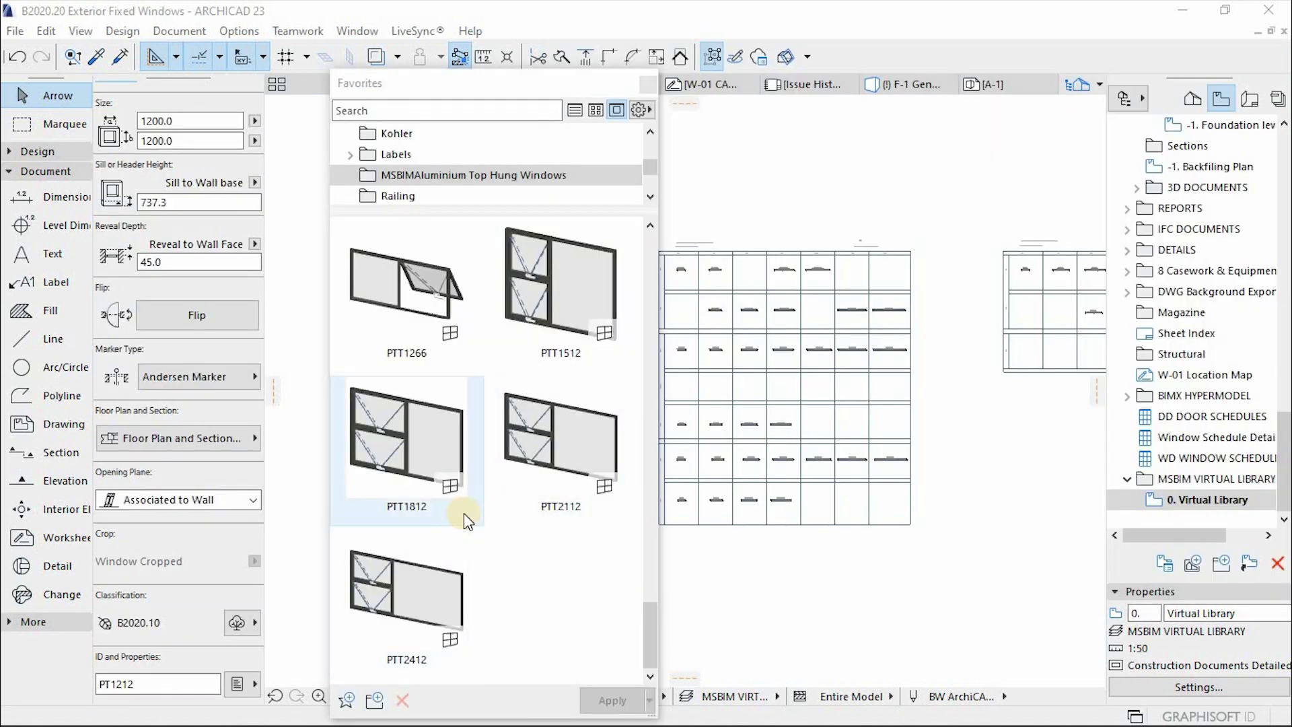
Review the window favorites stored in the MSBIMAluminium Top Hung Windows folder, back to the first one, PT64
scroll(463, 513, up, 10)
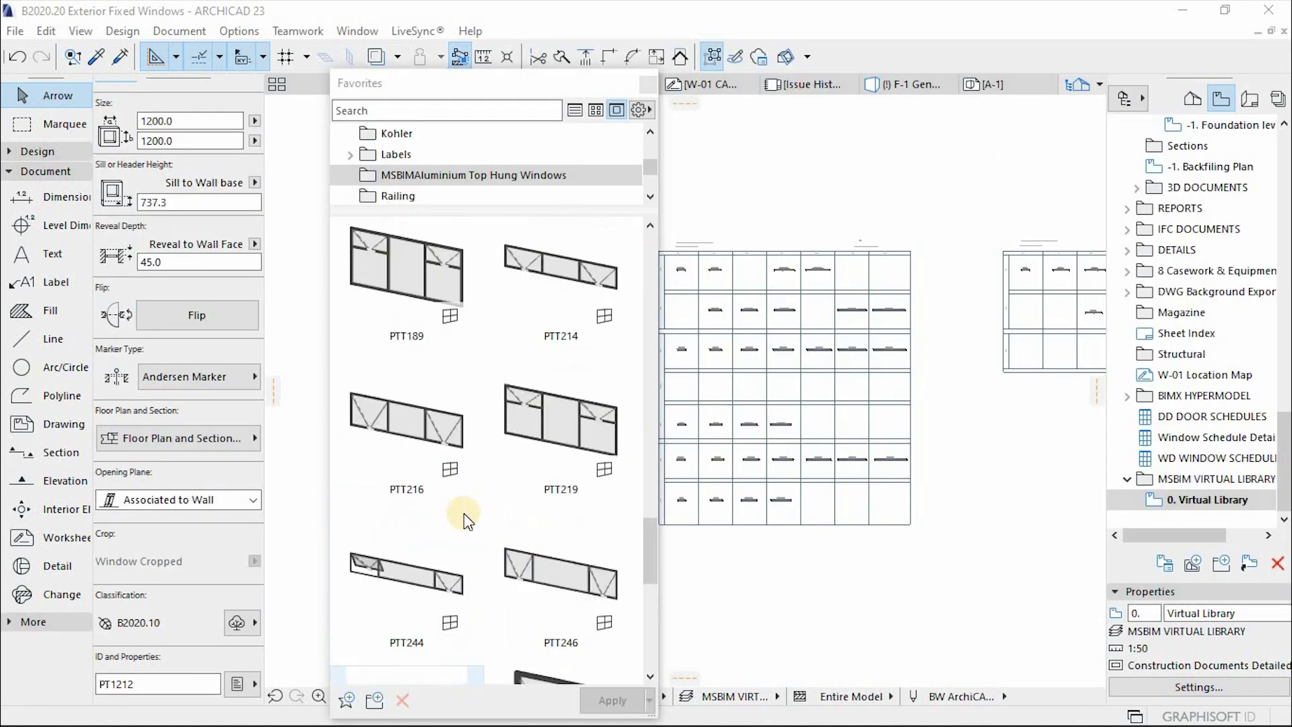
scroll(463, 513, up, 5)
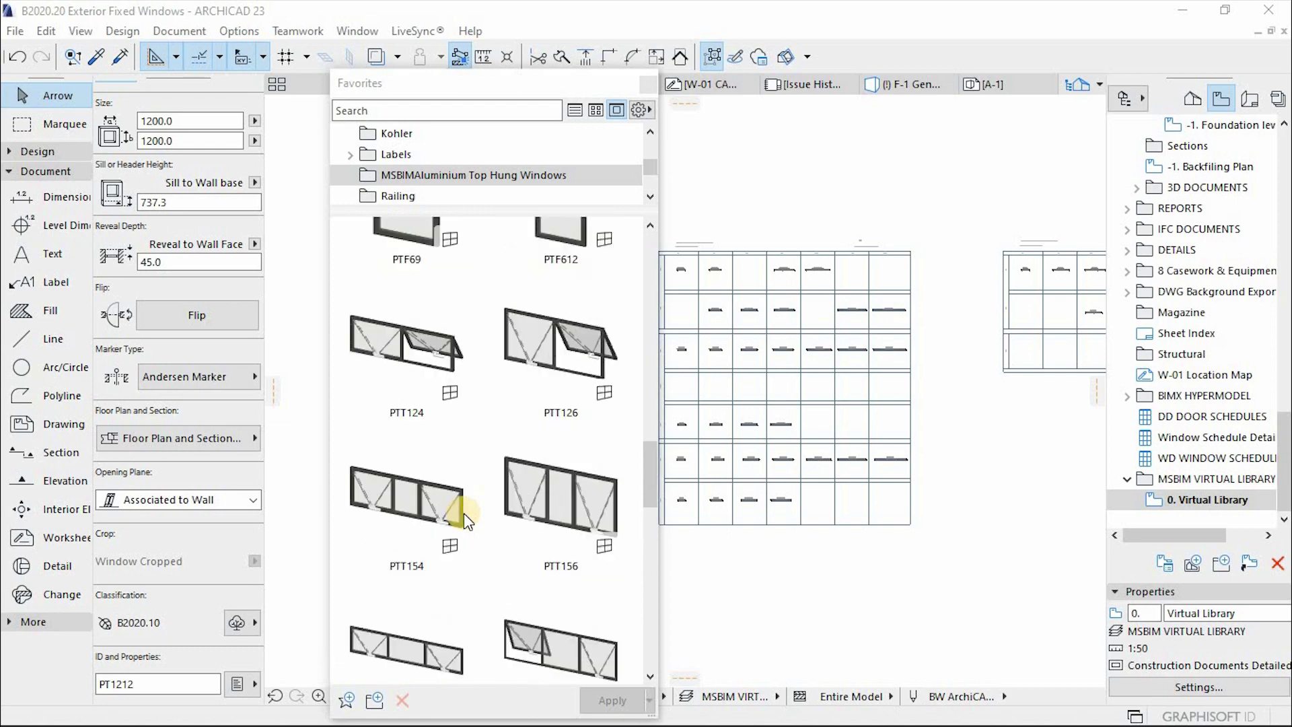
scroll(463, 512, up, 10)
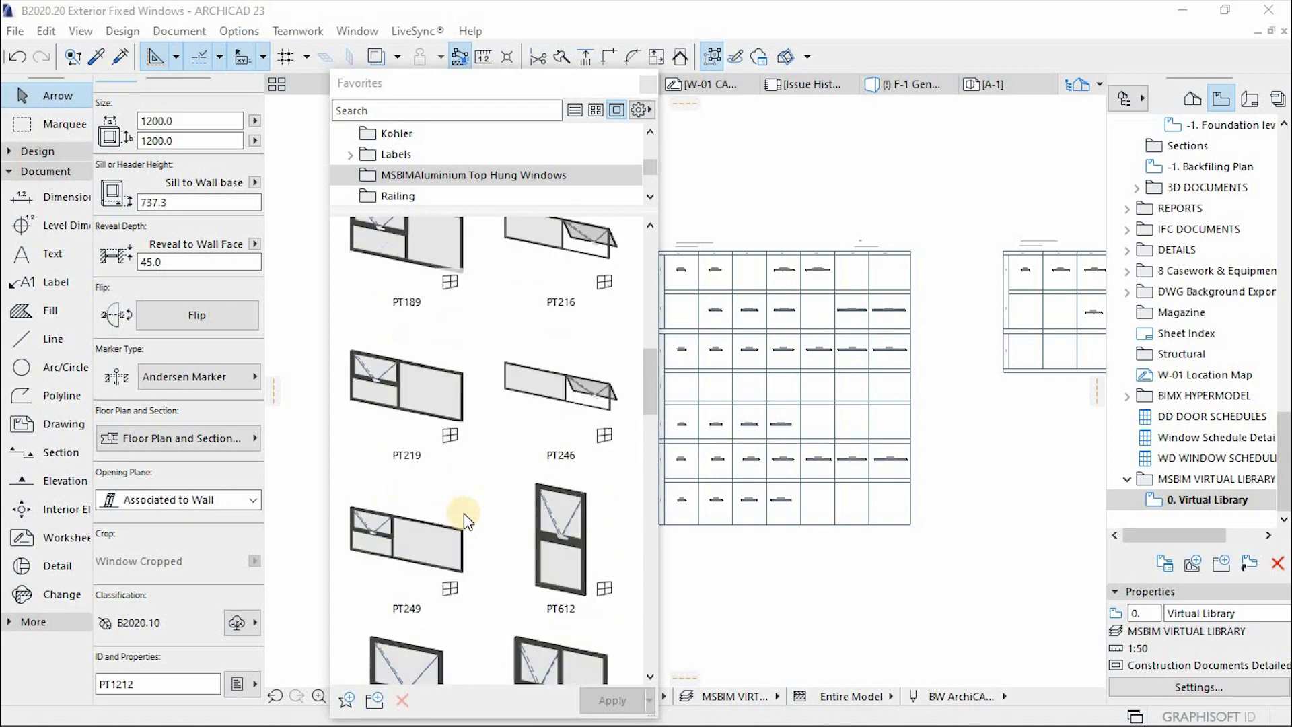
scroll(463, 513, up, 10)
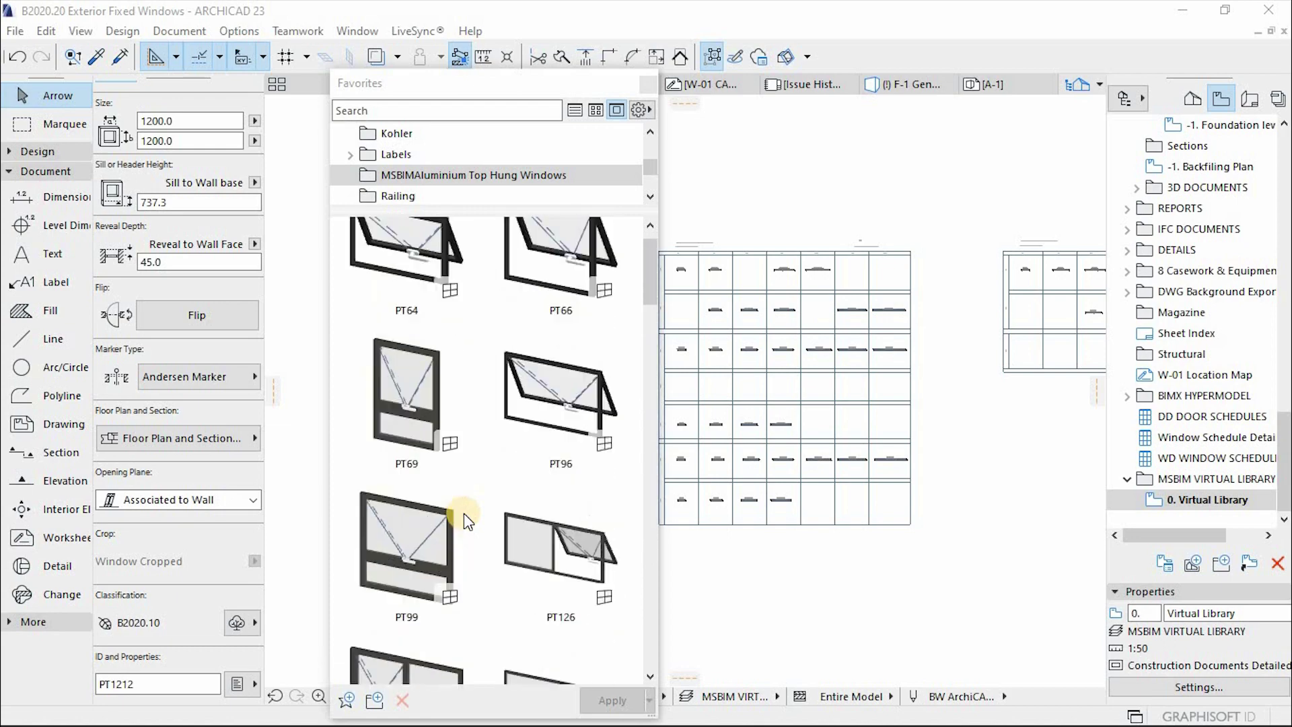
click(425, 251)
click(402, 627)
click(375, 700)
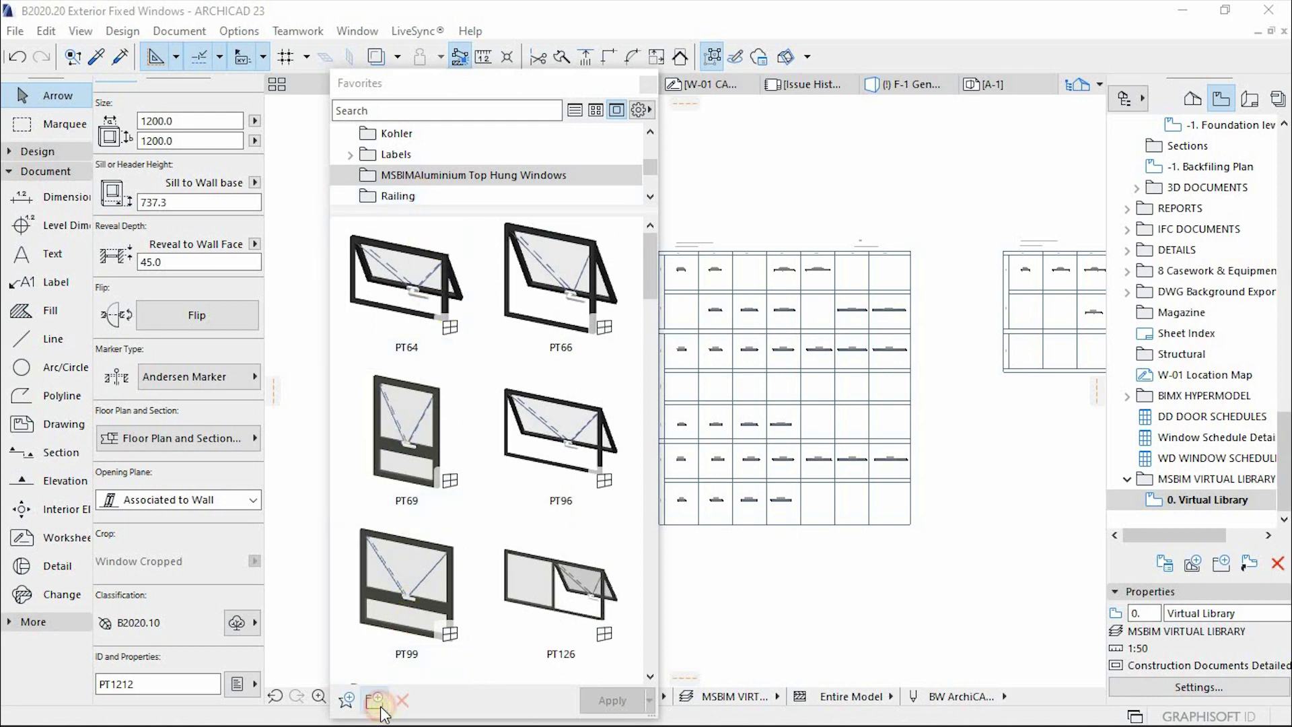
click(433, 329)
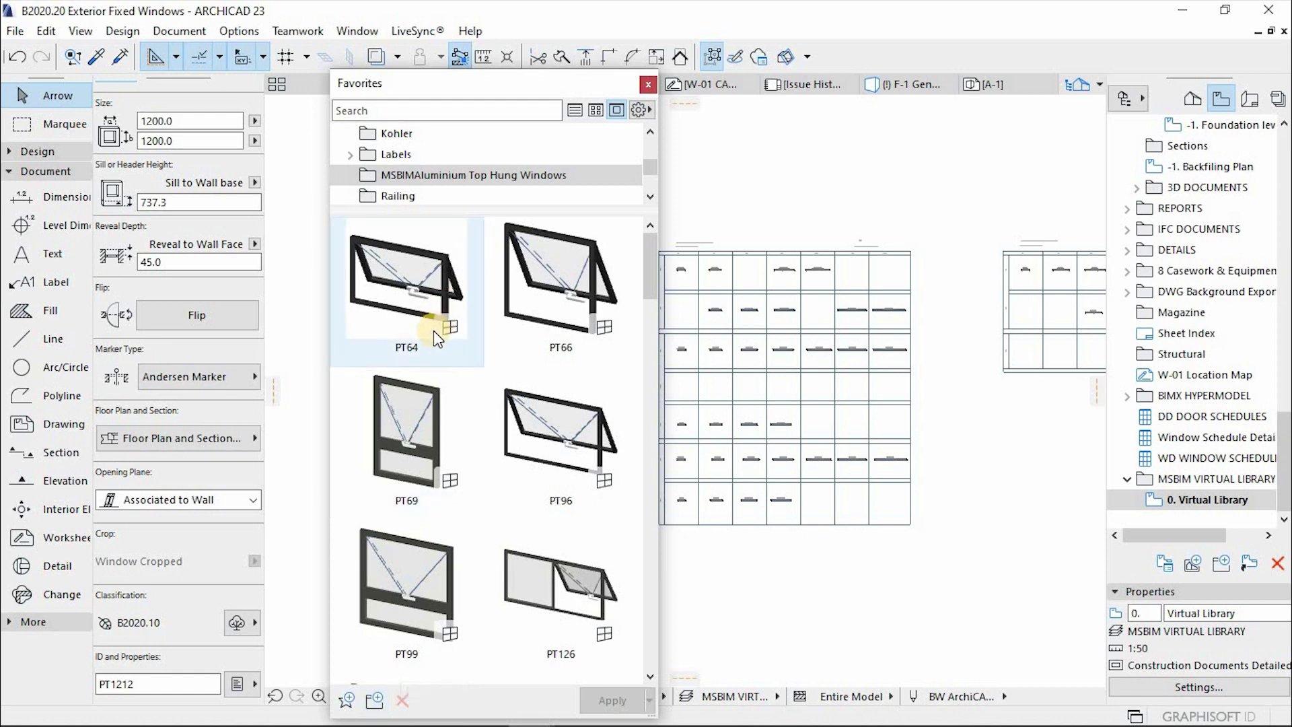
Copy the name of the MSBIMAluminium Top Hung Windows folder and try to create a new favorites folder
scroll(420, 179, up, 2)
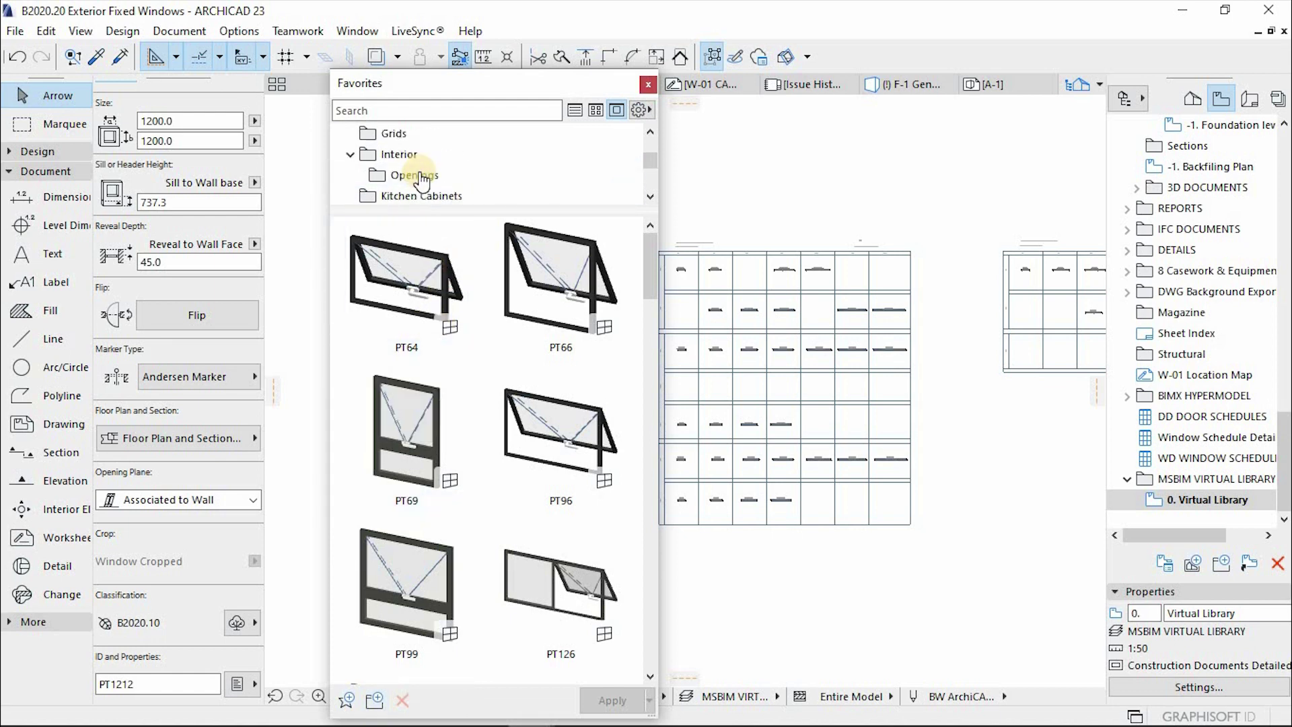
scroll(421, 179, down, 2)
drag(422, 182, 423, 178)
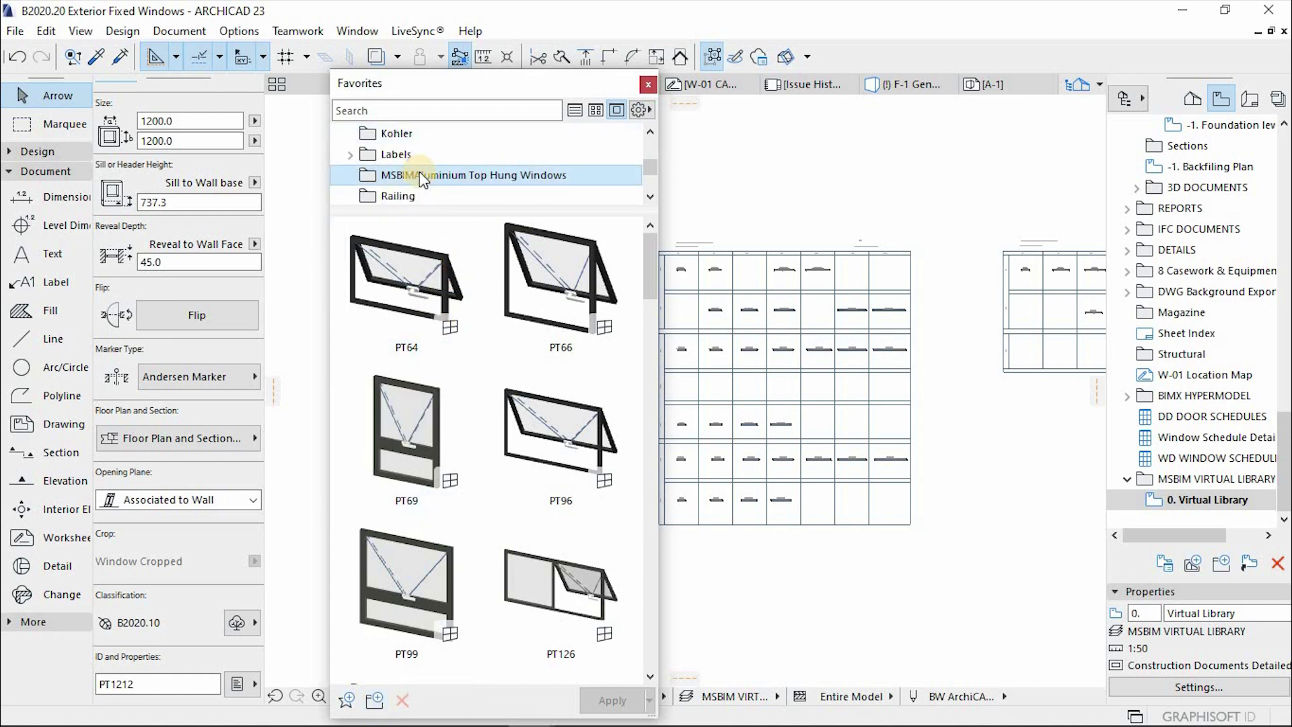
right_click(421, 175)
click(476, 236)
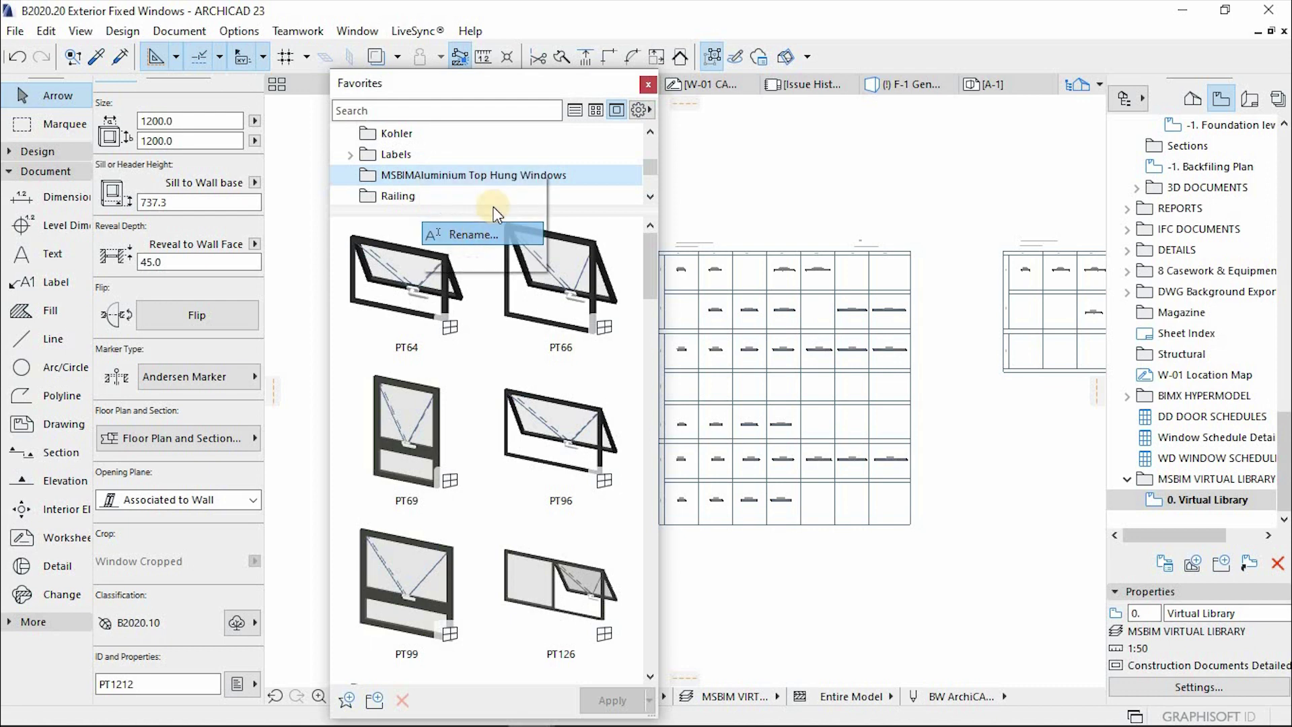
right_click(676, 248)
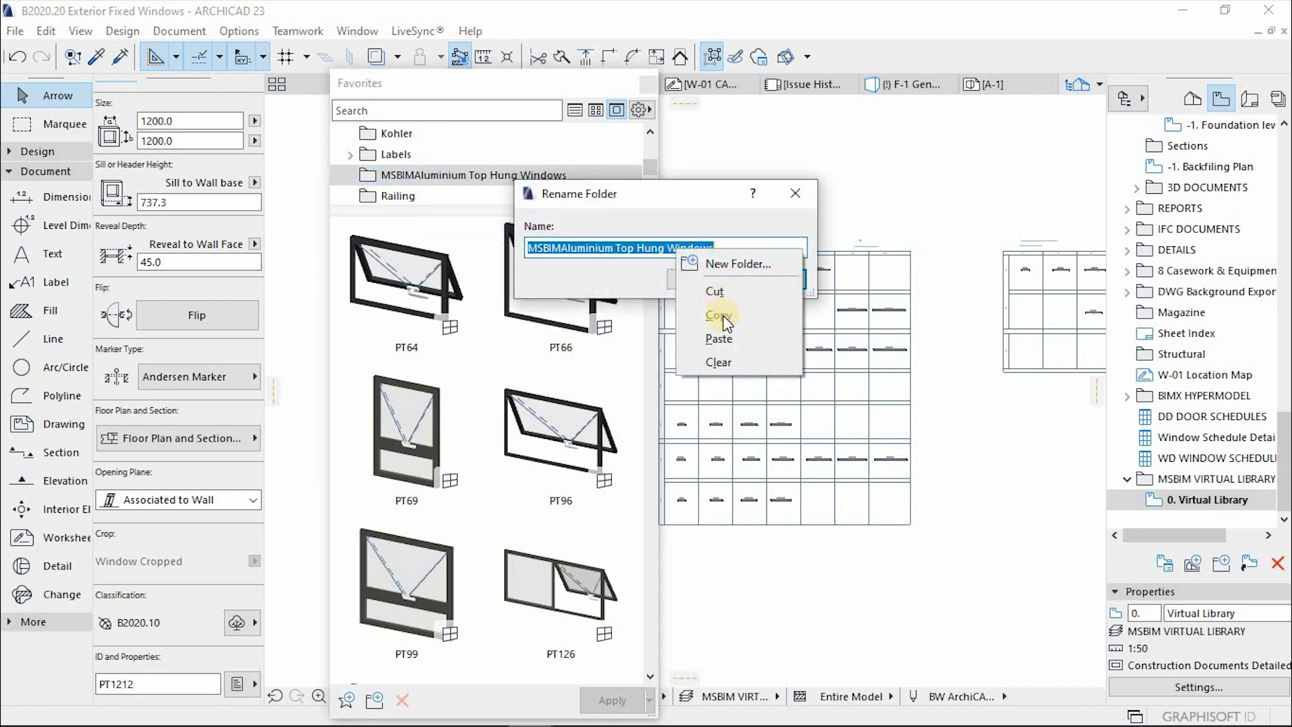
click(722, 315)
click(758, 280)
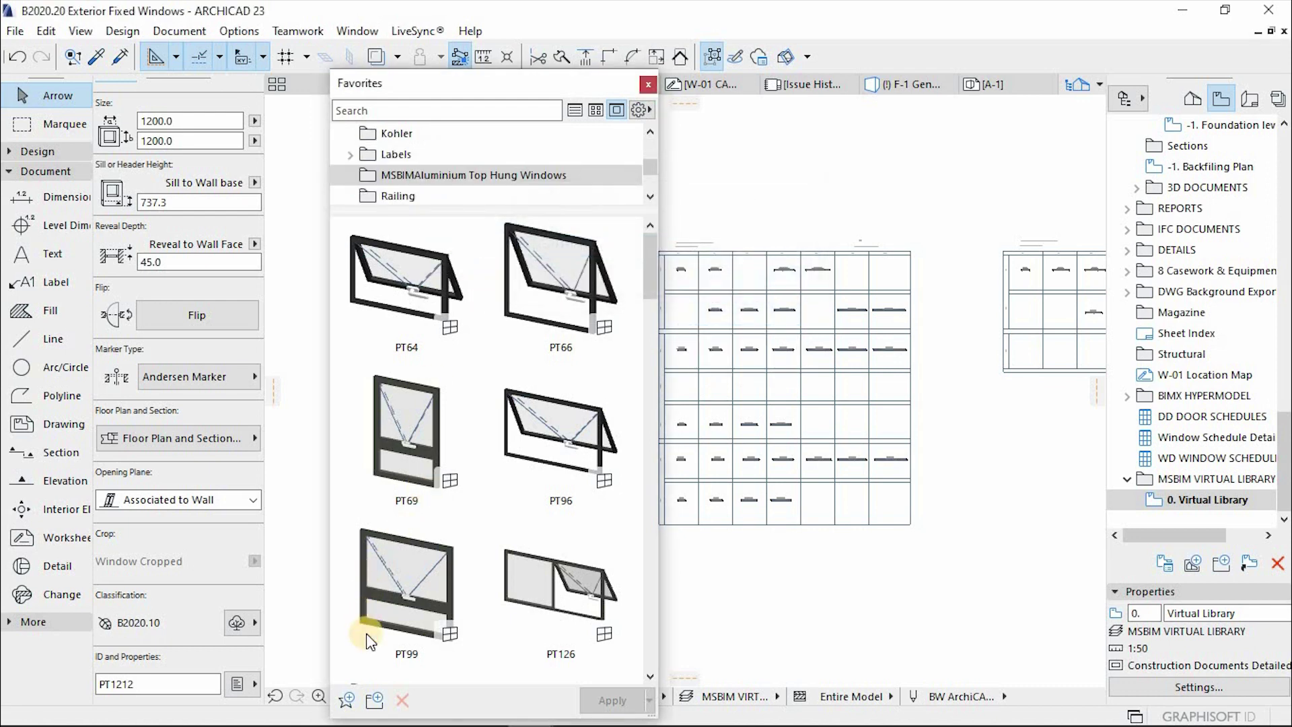
click(376, 694)
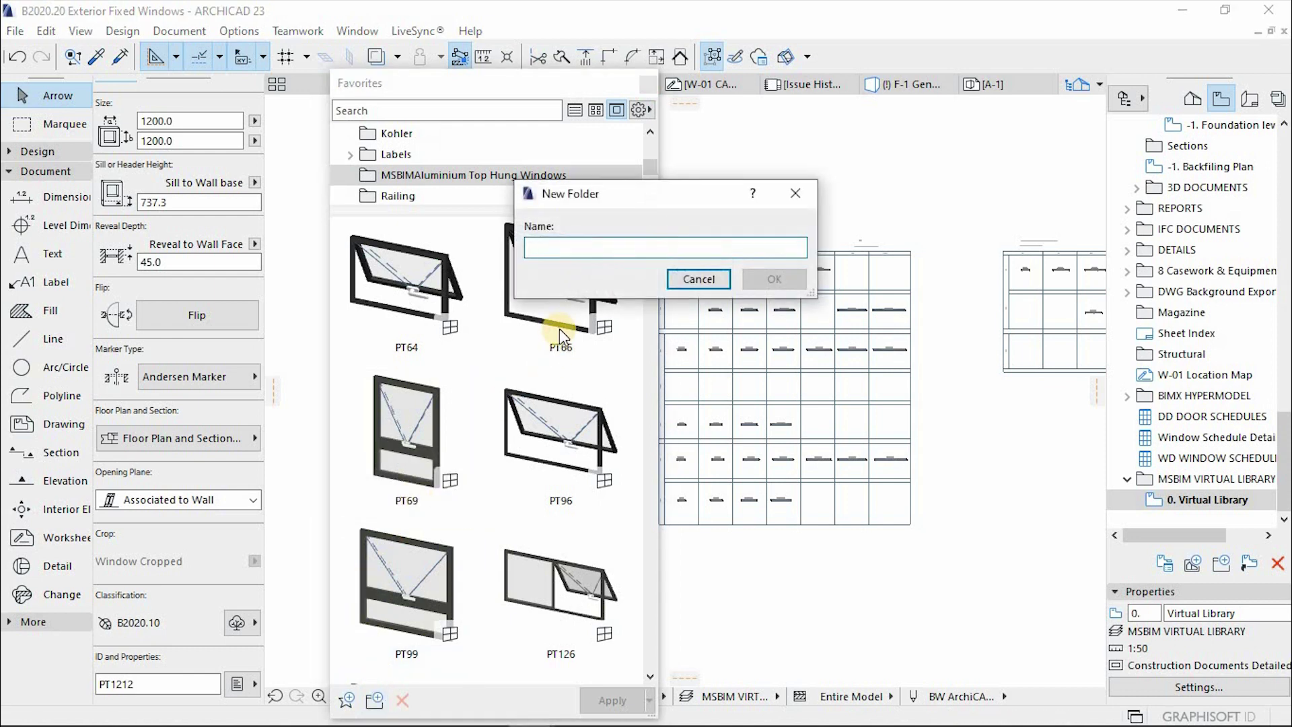
key(Escape)
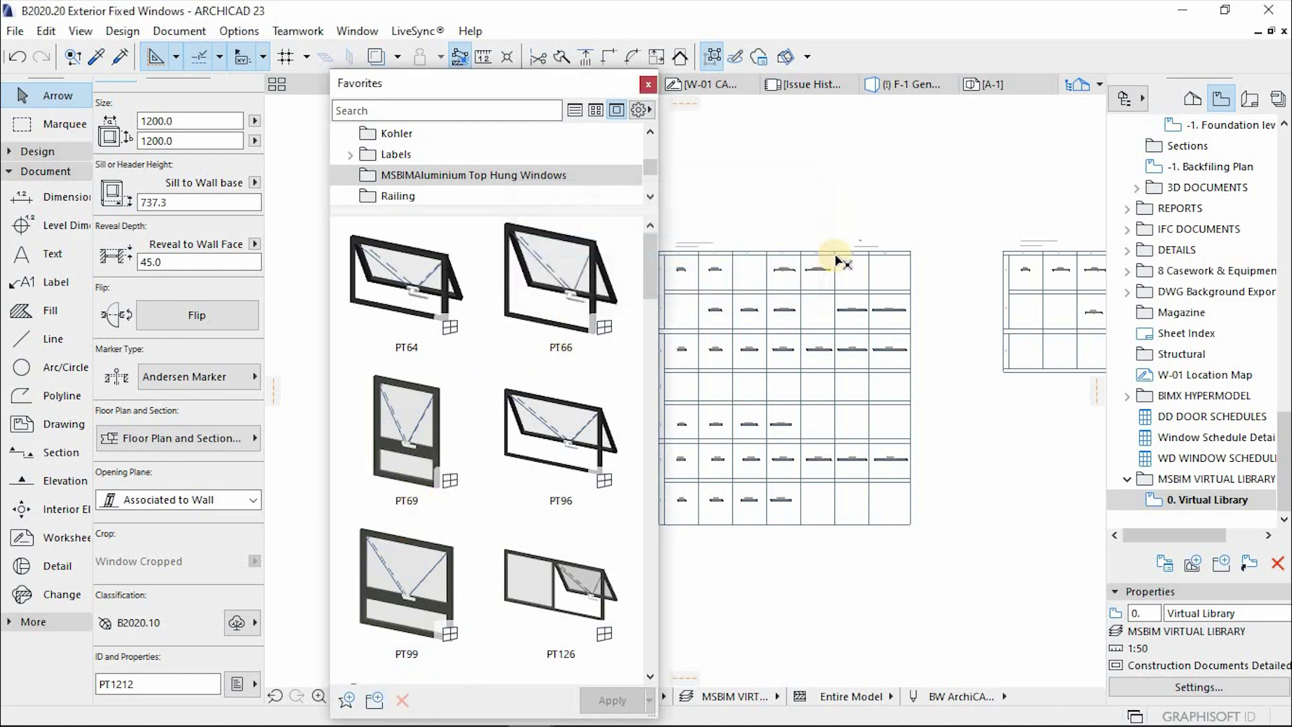
Examine the numbered titles of the window range tables on the library plan and clear the window selection
scroll(875, 245, up, 5)
scroll(954, 230, up, 3)
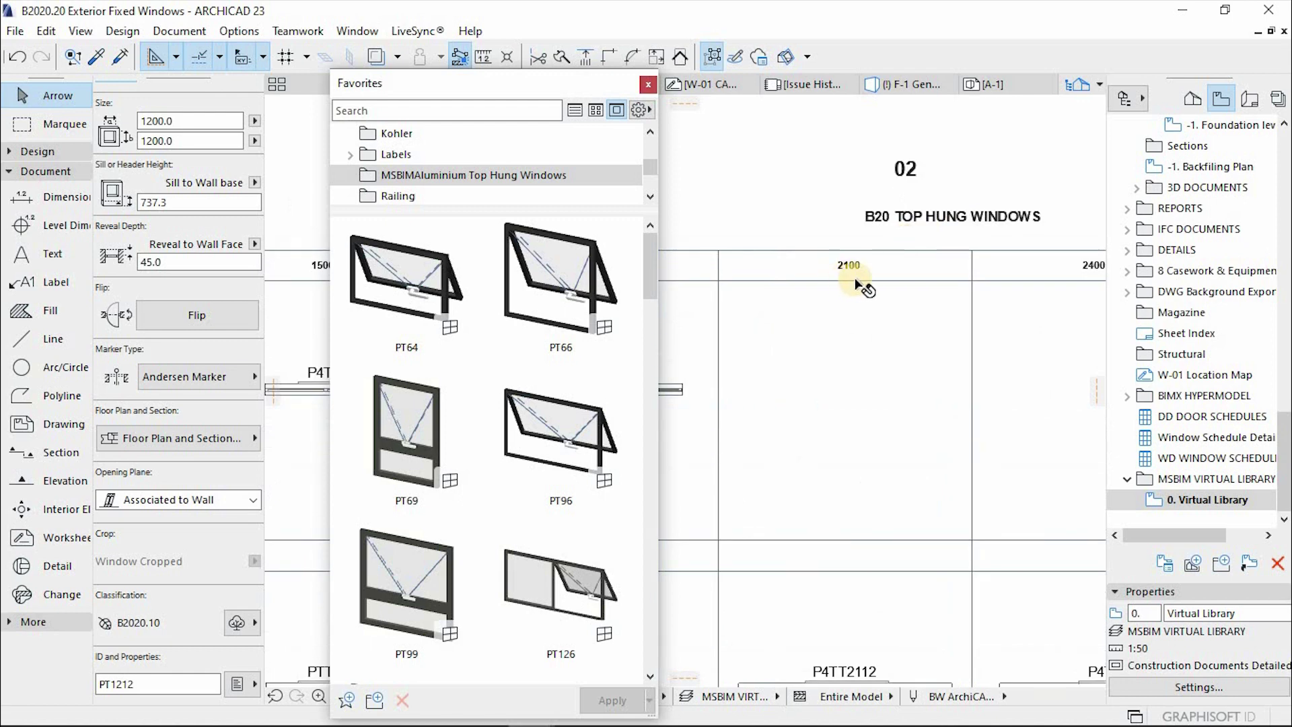
scroll(927, 276, down, 3)
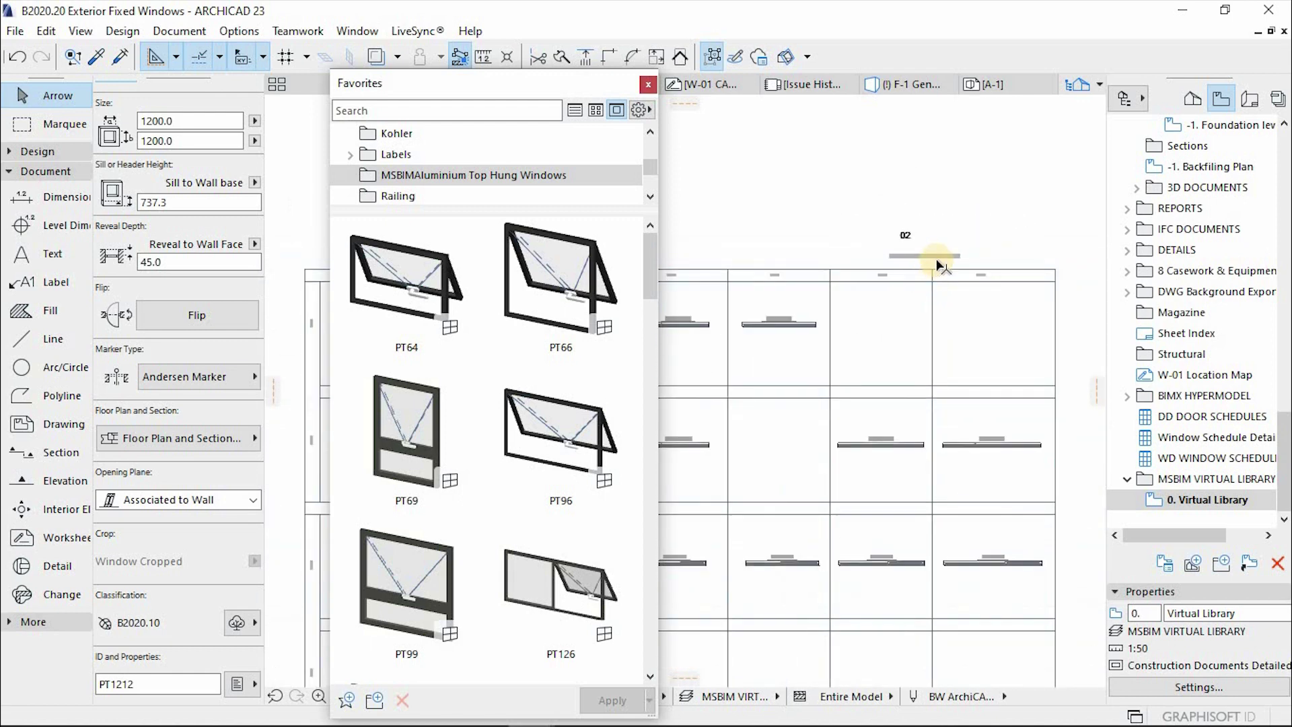
scroll(936, 260, up, 3)
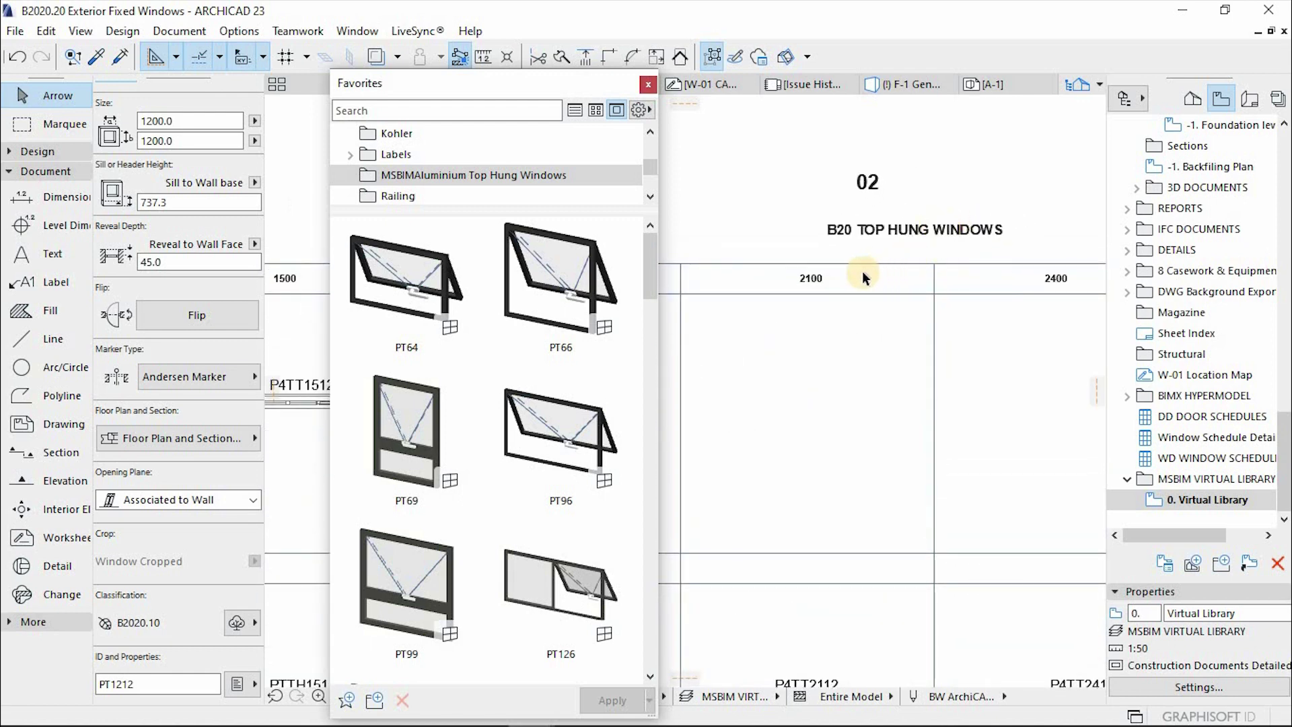
scroll(862, 271, down, 6)
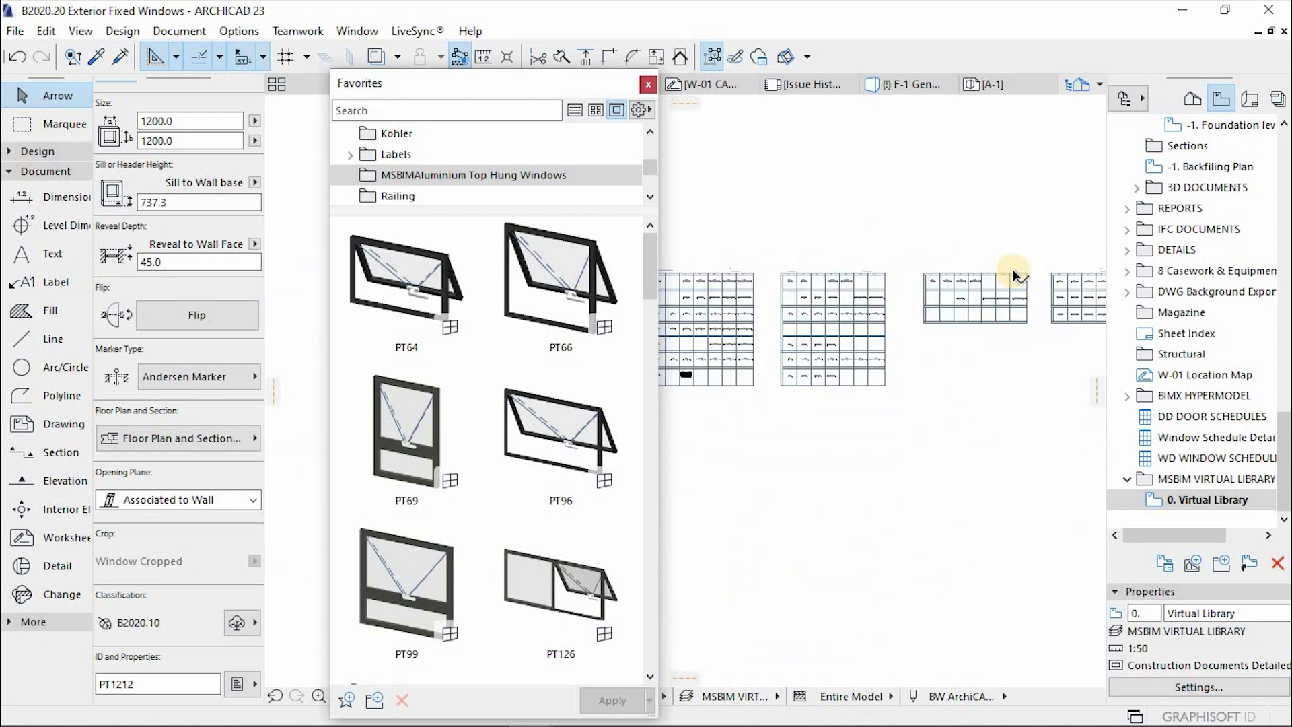
scroll(972, 273, up, 5)
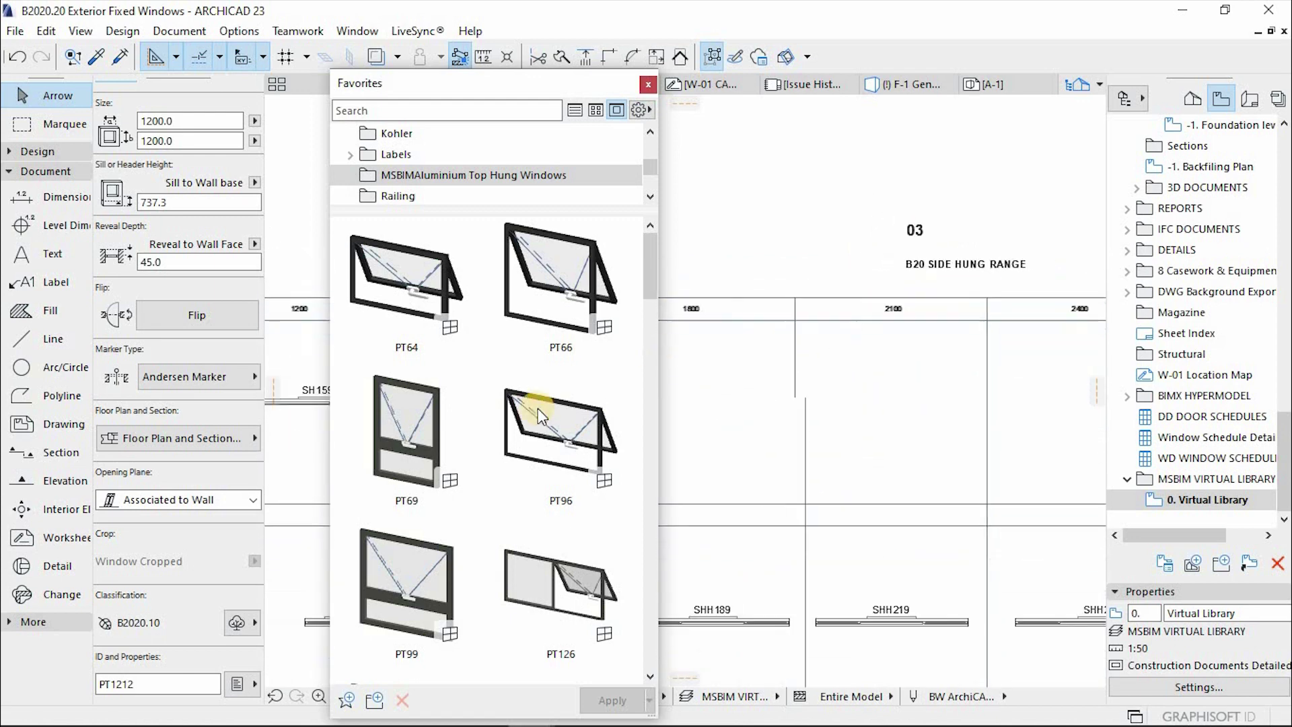
scroll(525, 431, down, 7)
click(704, 297)
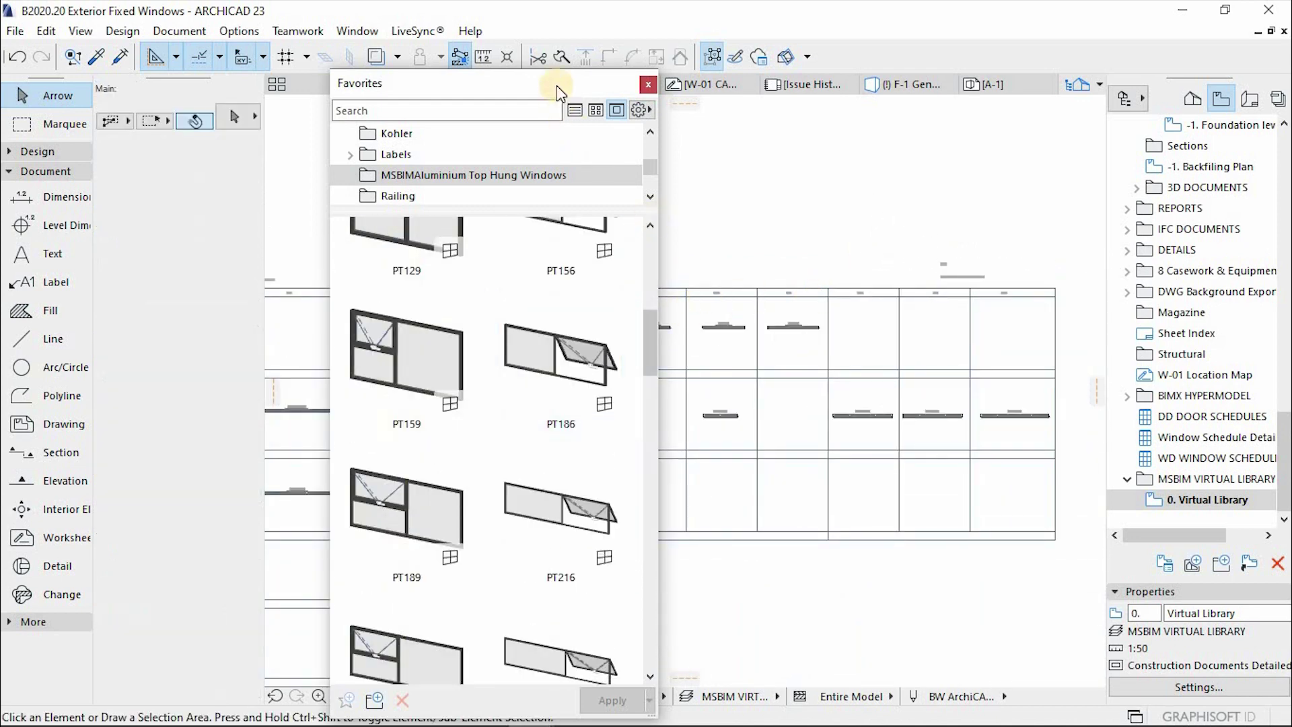
Compare the MSBIMAluminium Top Hung Windows favorites with the window tables on the library plan and close the Favorites palette
drag(348, 86, 130, 100)
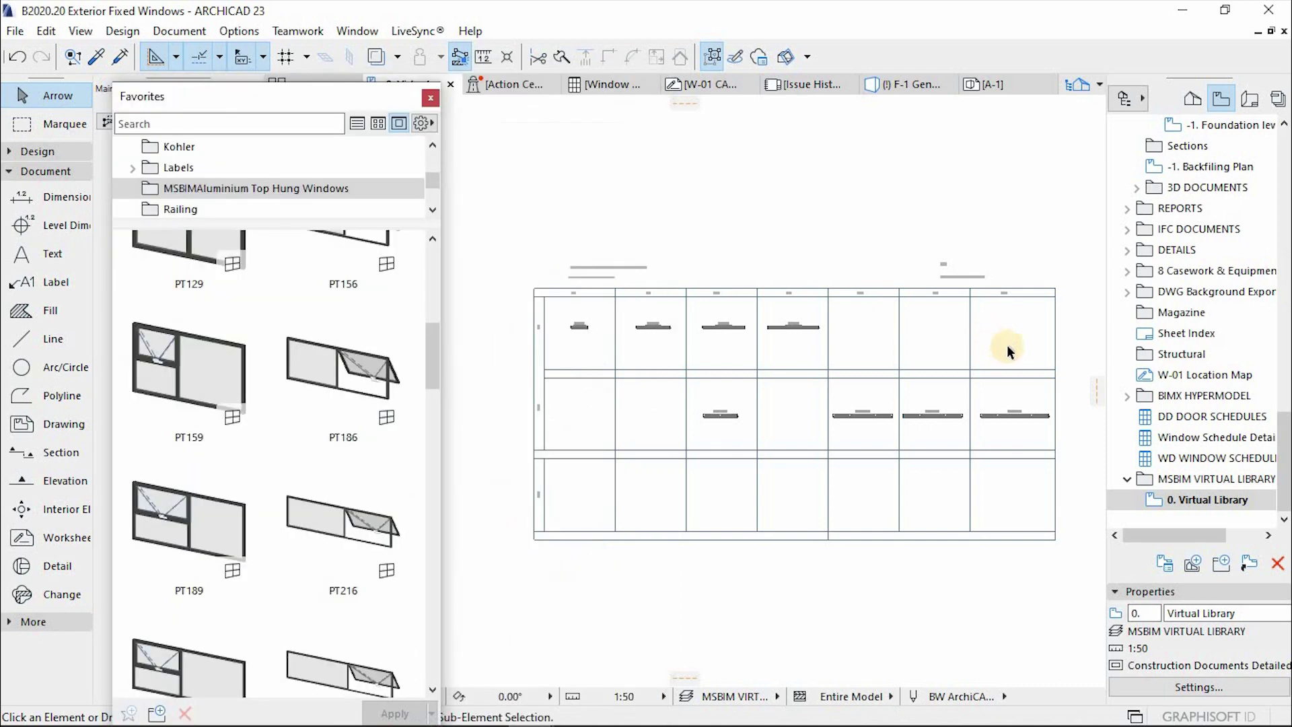
scroll(1003, 364, down, 5)
scroll(646, 250, up, 3)
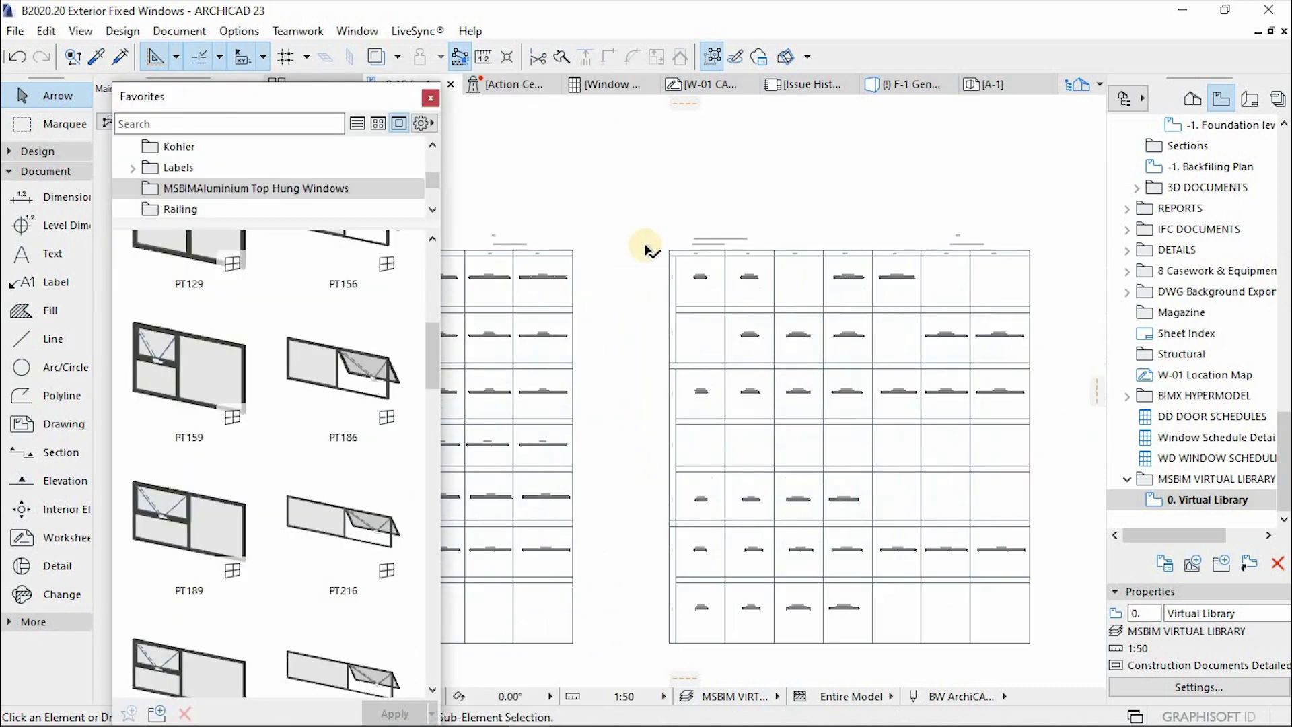
scroll(646, 250, up, 5)
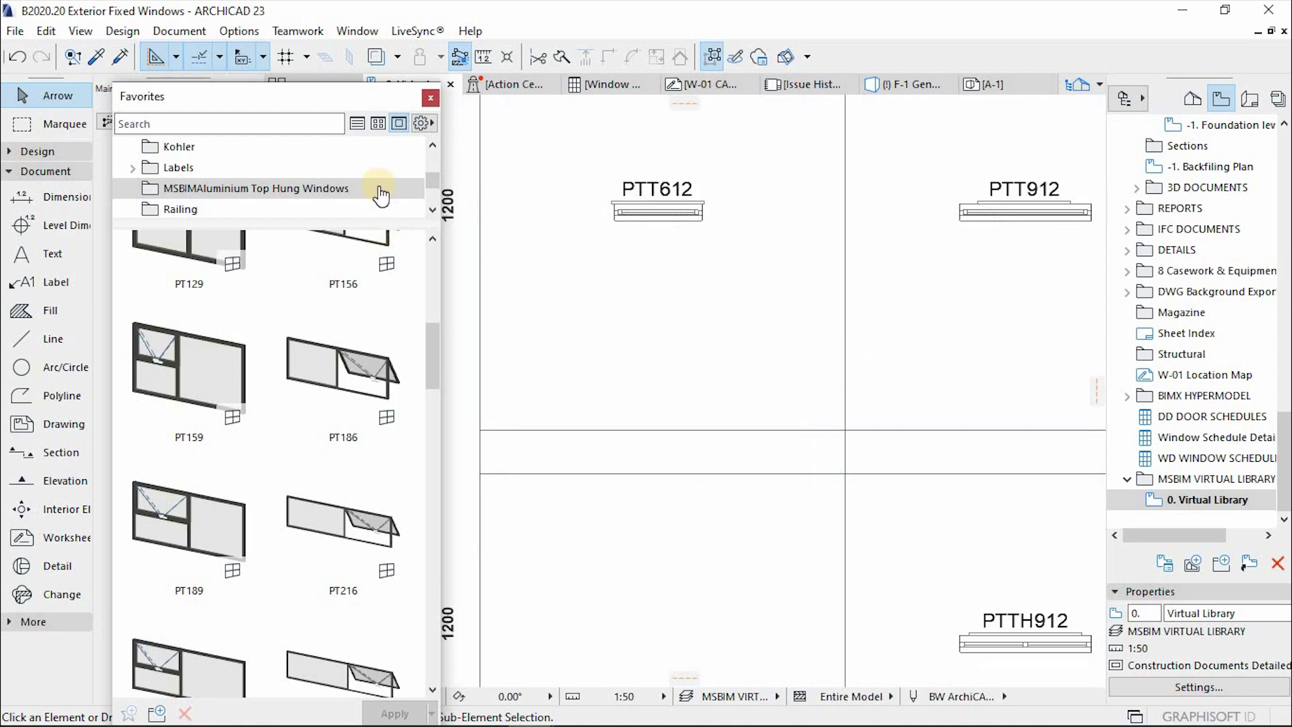
scroll(317, 449, down, 3)
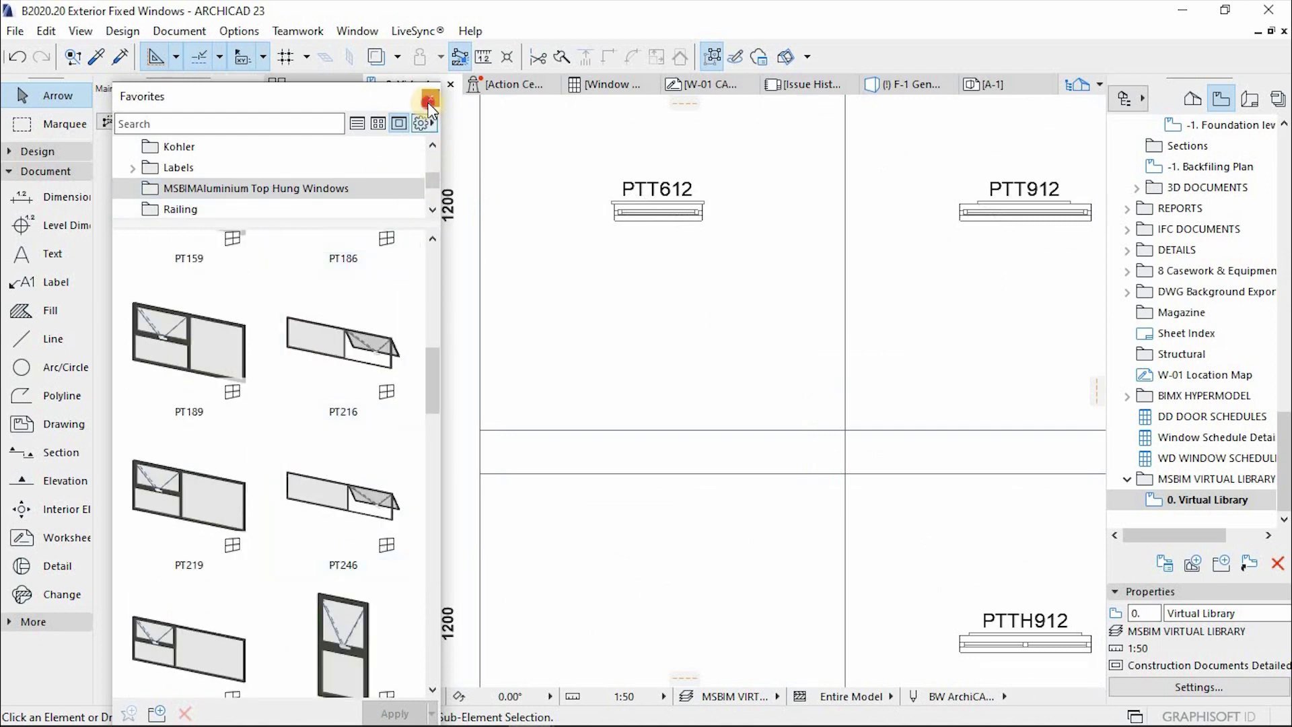
click(697, 204)
Select the window labelled PTT612 in the 1200 row, check its ID and open its selection settings
scroll(700, 212, up, 2)
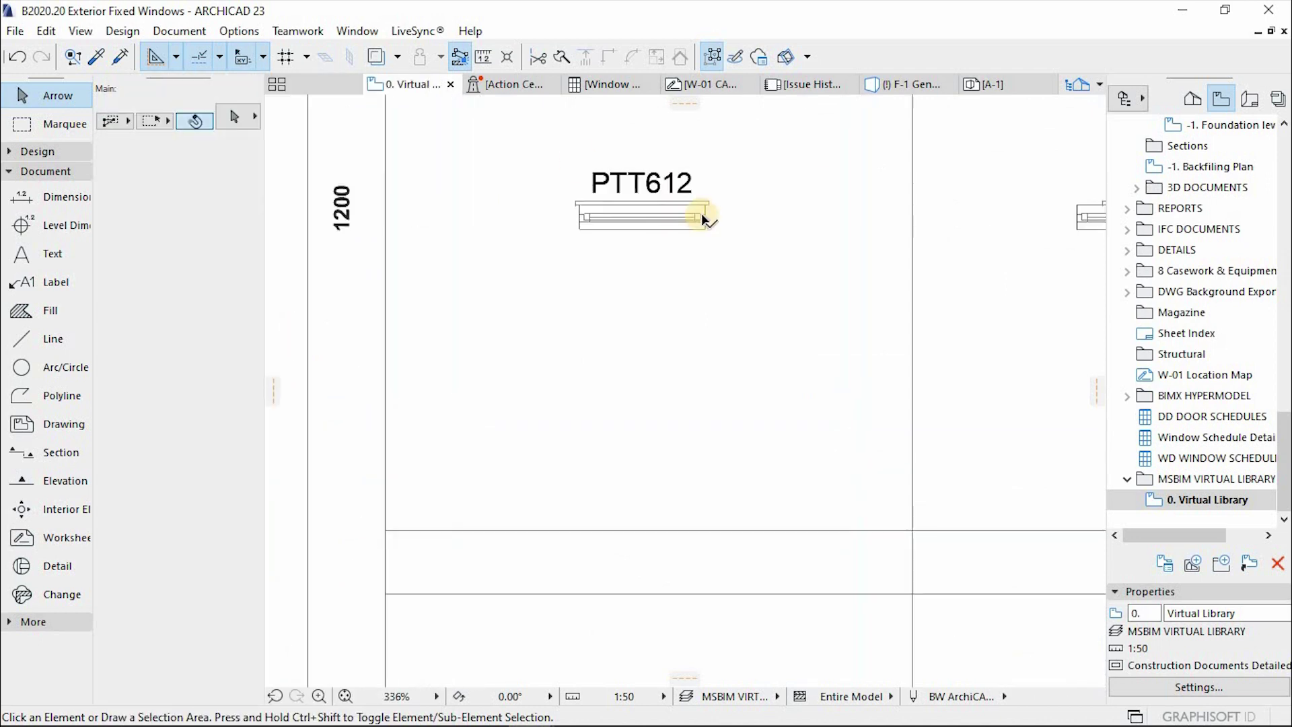
click(700, 212)
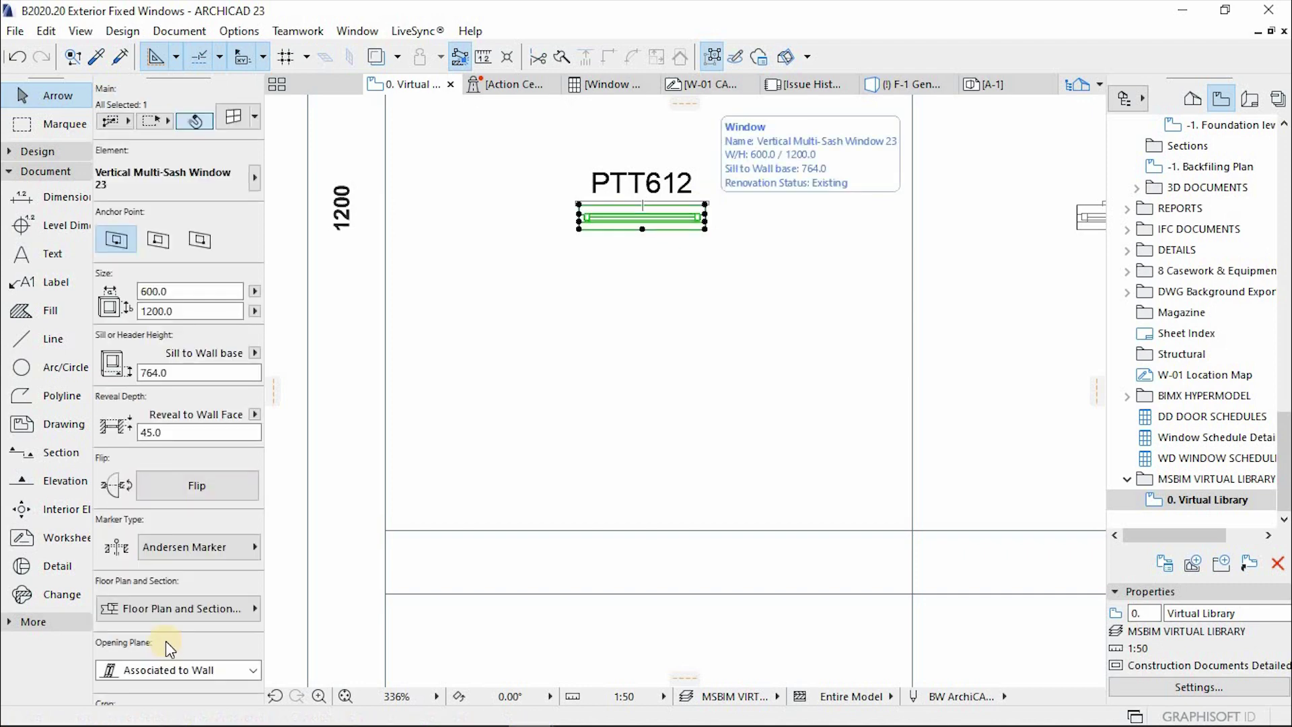
scroll(172, 611, down, 3)
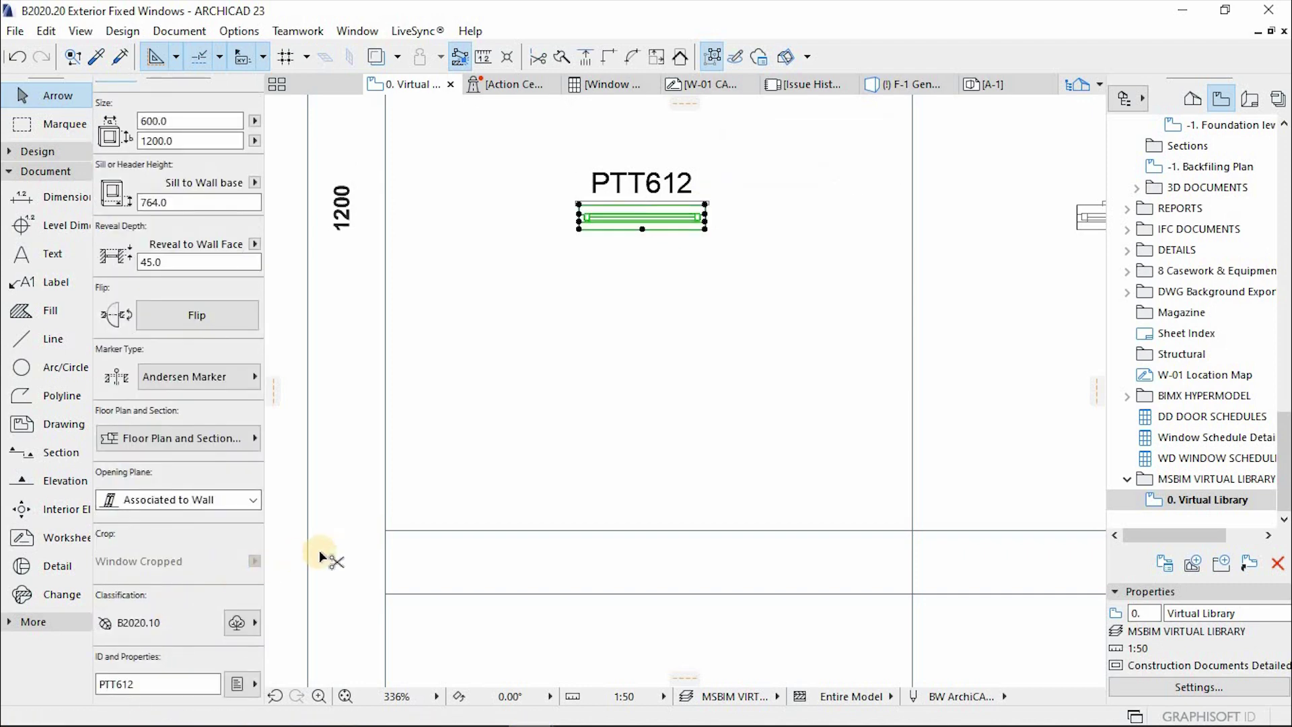
key(ctrl+t)
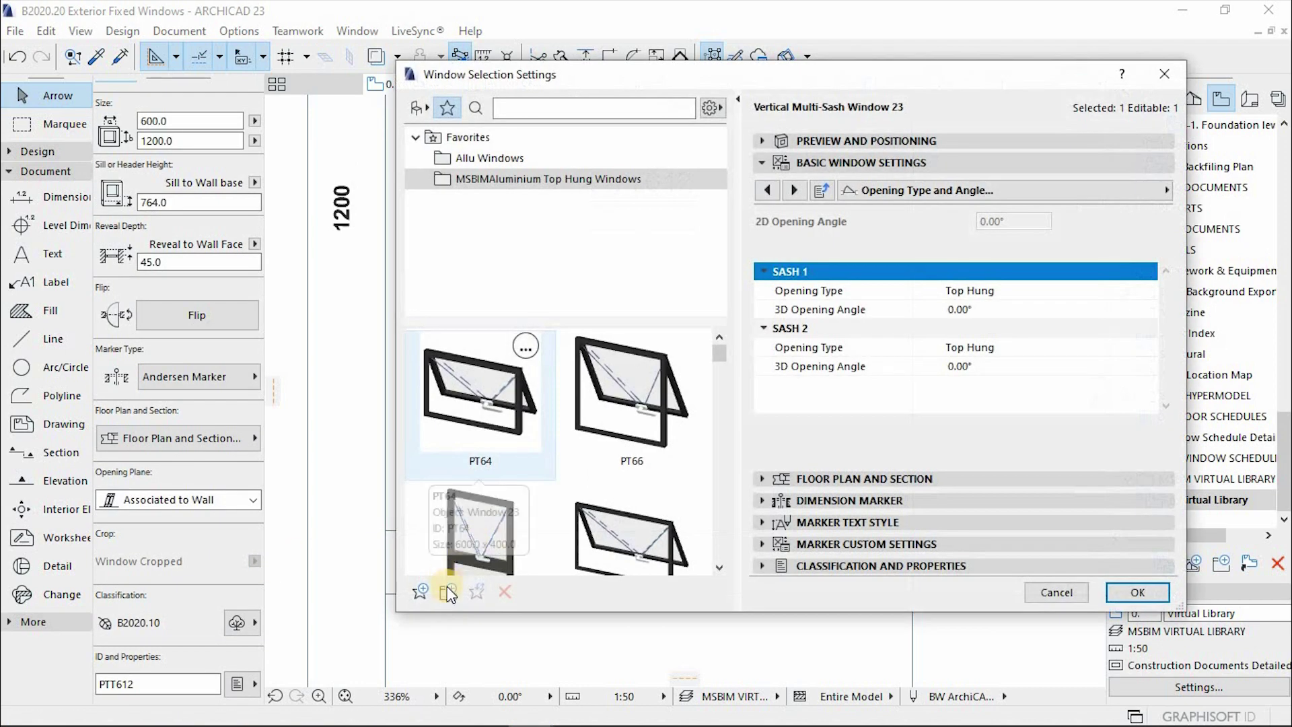
Create a favorites folder named PTT612 inside the MSBIMAluminium Top Hung Windows folder
click(446, 593)
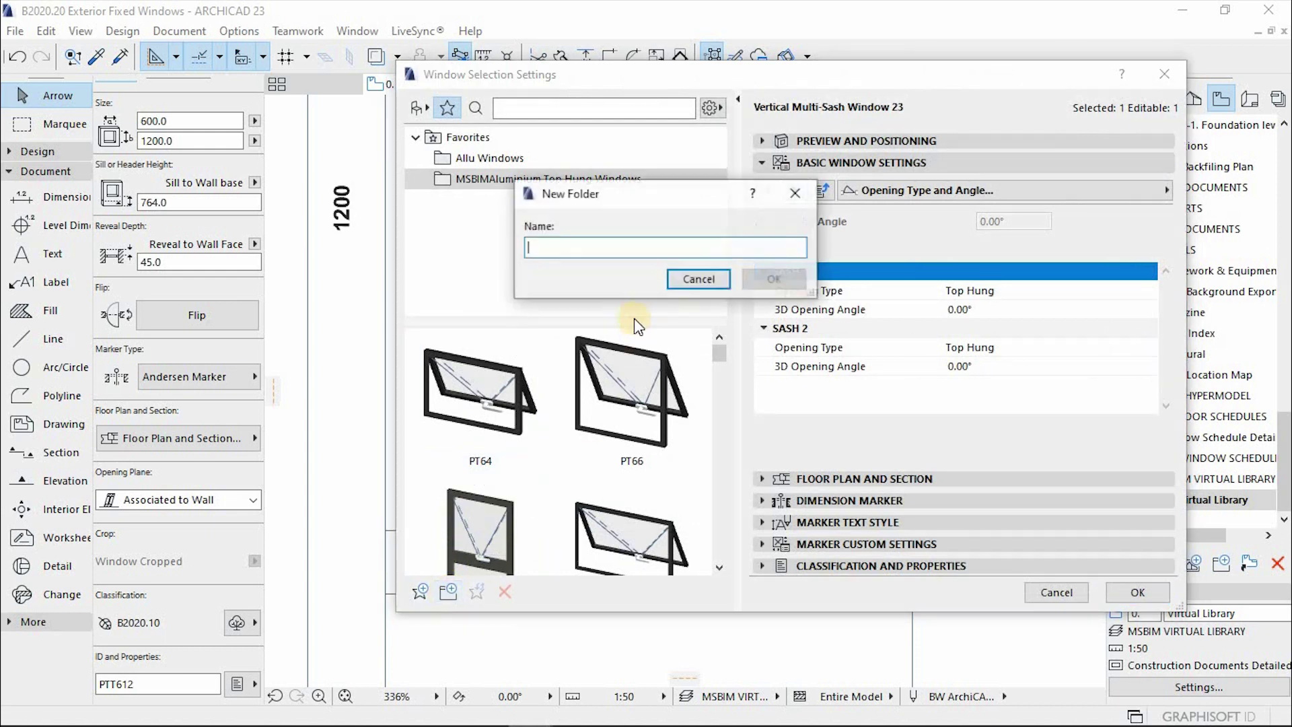
click(618, 249)
text(ptt612)
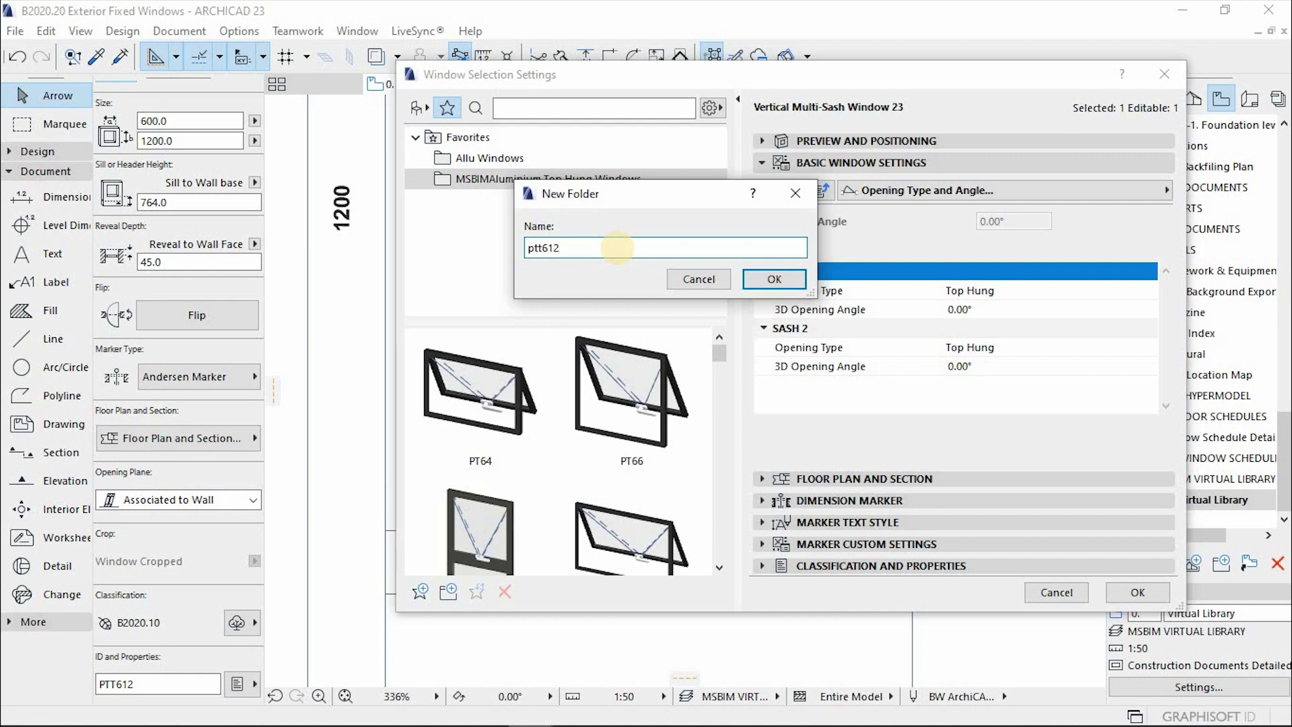
key(BackSpace)
key(BackSpace)
key(BackSpace)
key(BackSpace)
key(BackSpace)
text(P)
key(Return)
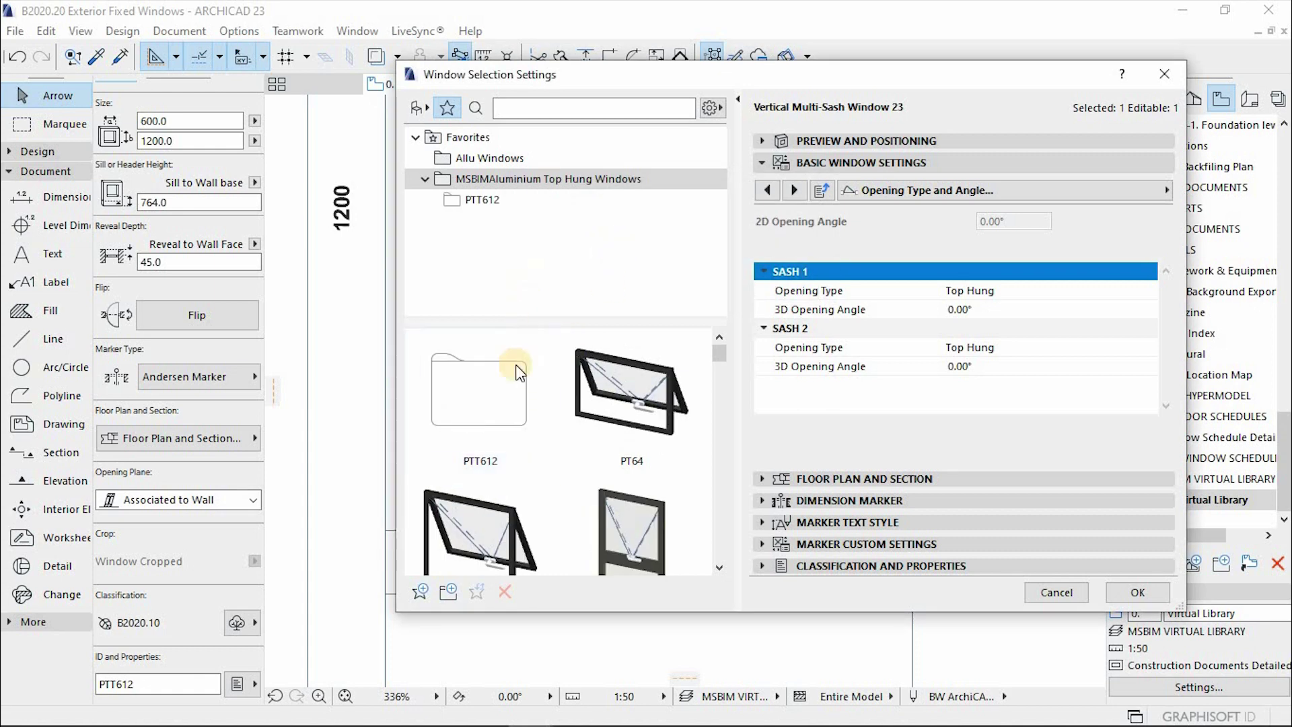
Delete the PTT612 folder from the MSBIMAluminium Top Hung Windows favorites
click(505, 399)
click(500, 461)
right_click(498, 398)
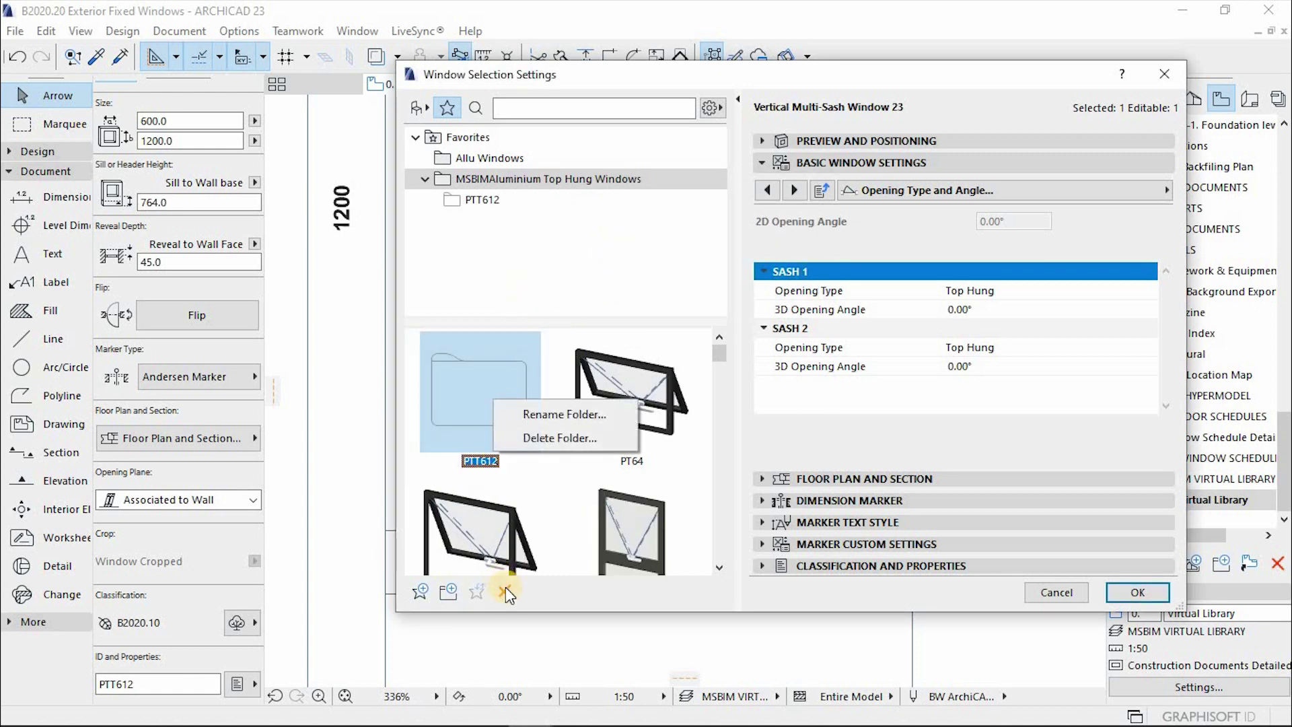
click(504, 592)
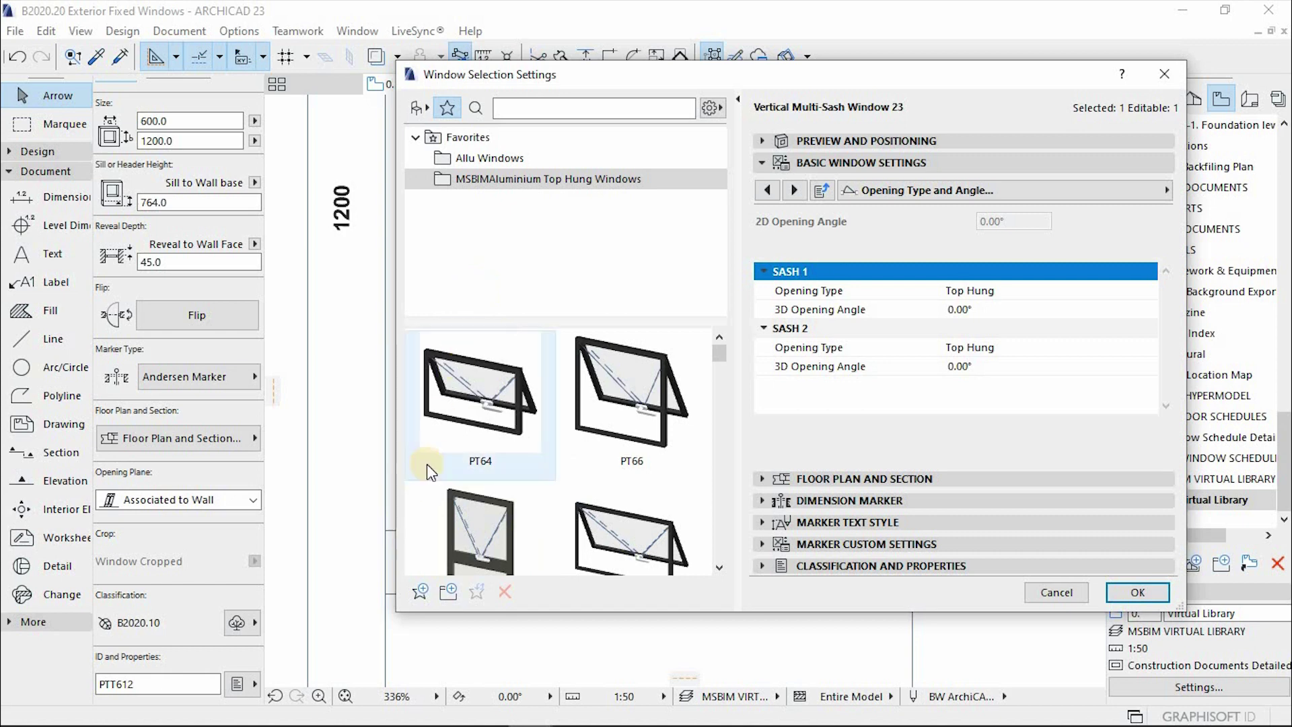
Save the selected window as a favorite named PTT612 in the MSBIMAluminium Top Hung Windows folder and close the settings
click(540, 269)
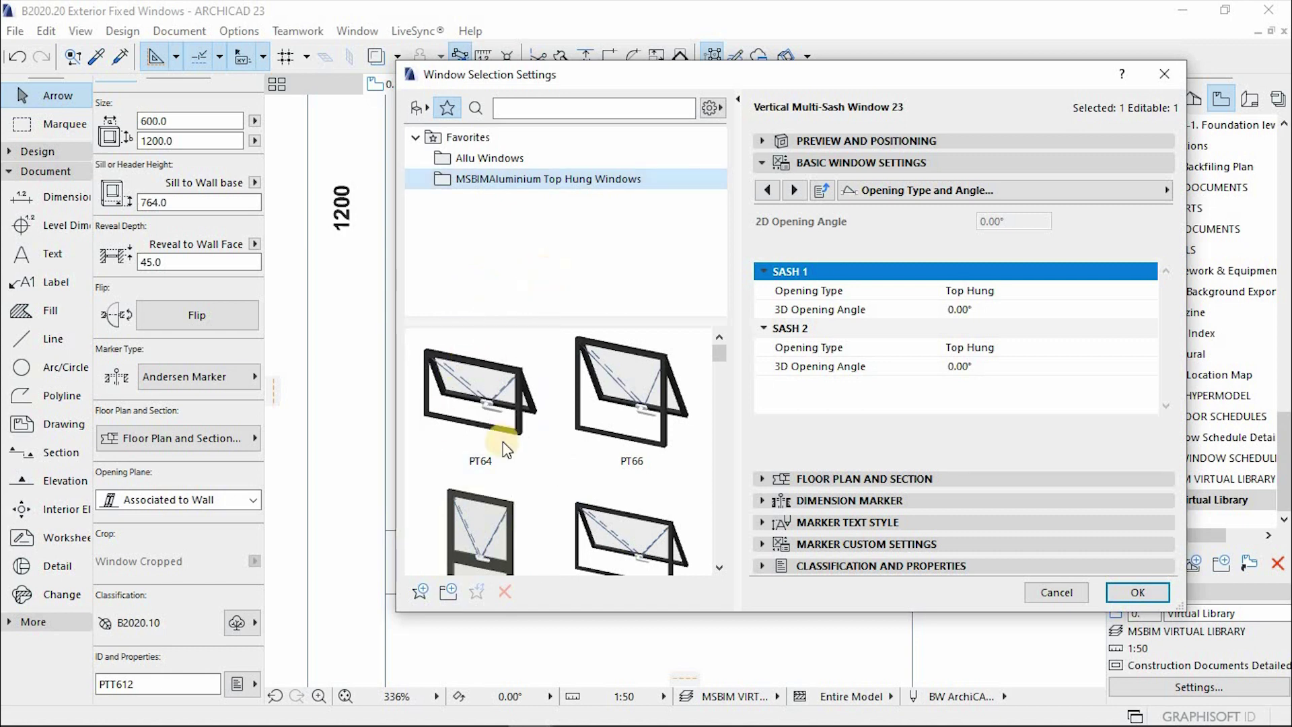
click(420, 591)
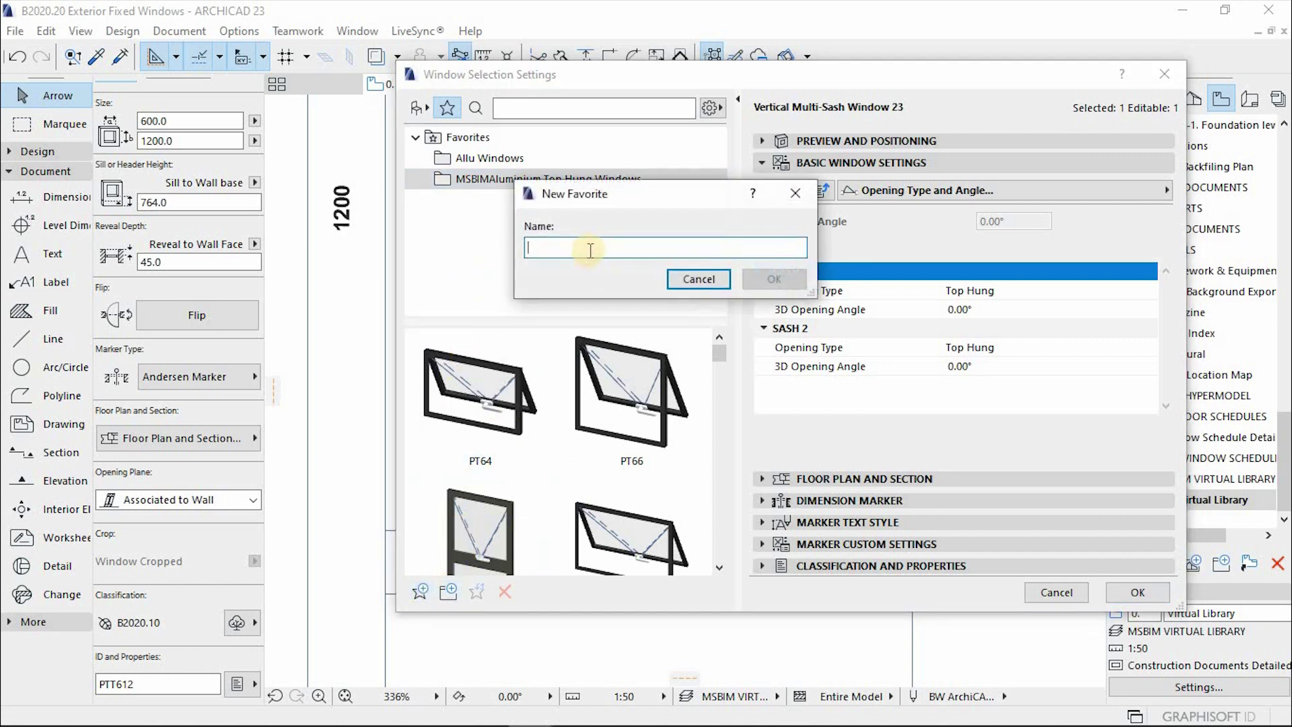
text(PTT612)
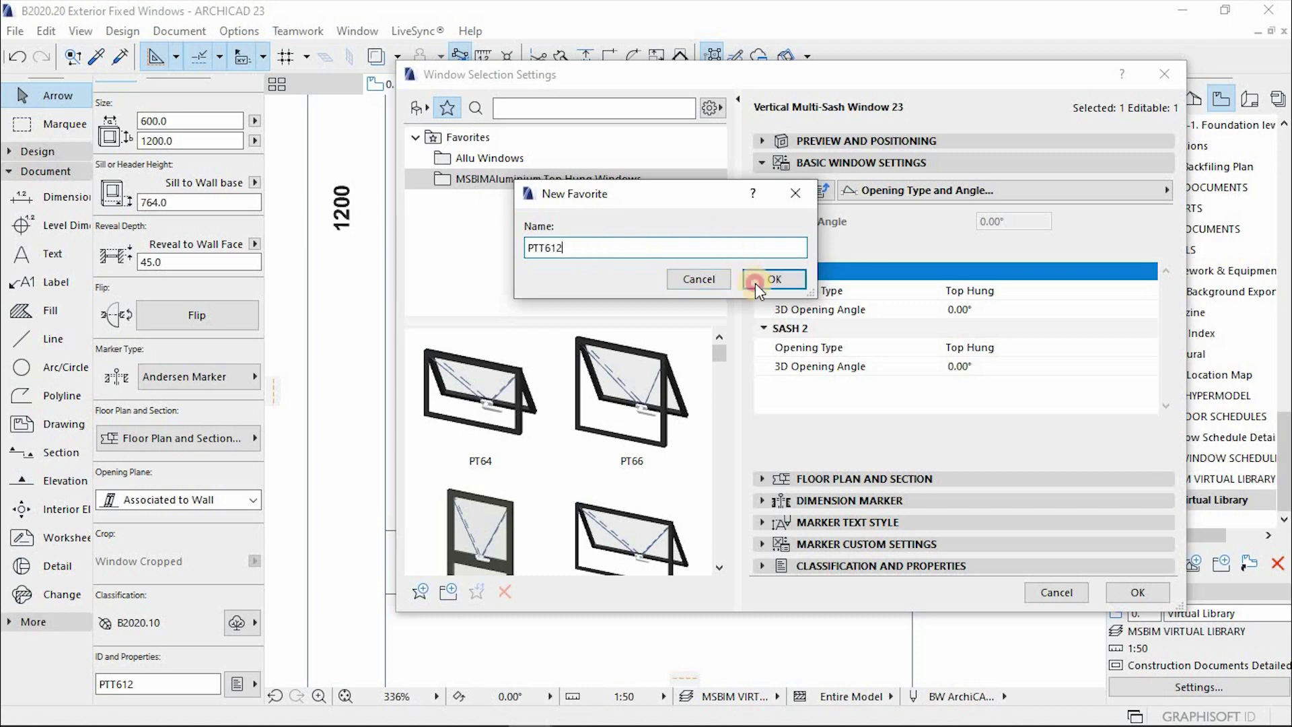
click(774, 279)
scroll(595, 539, down, 10)
scroll(718, 578, down, 3)
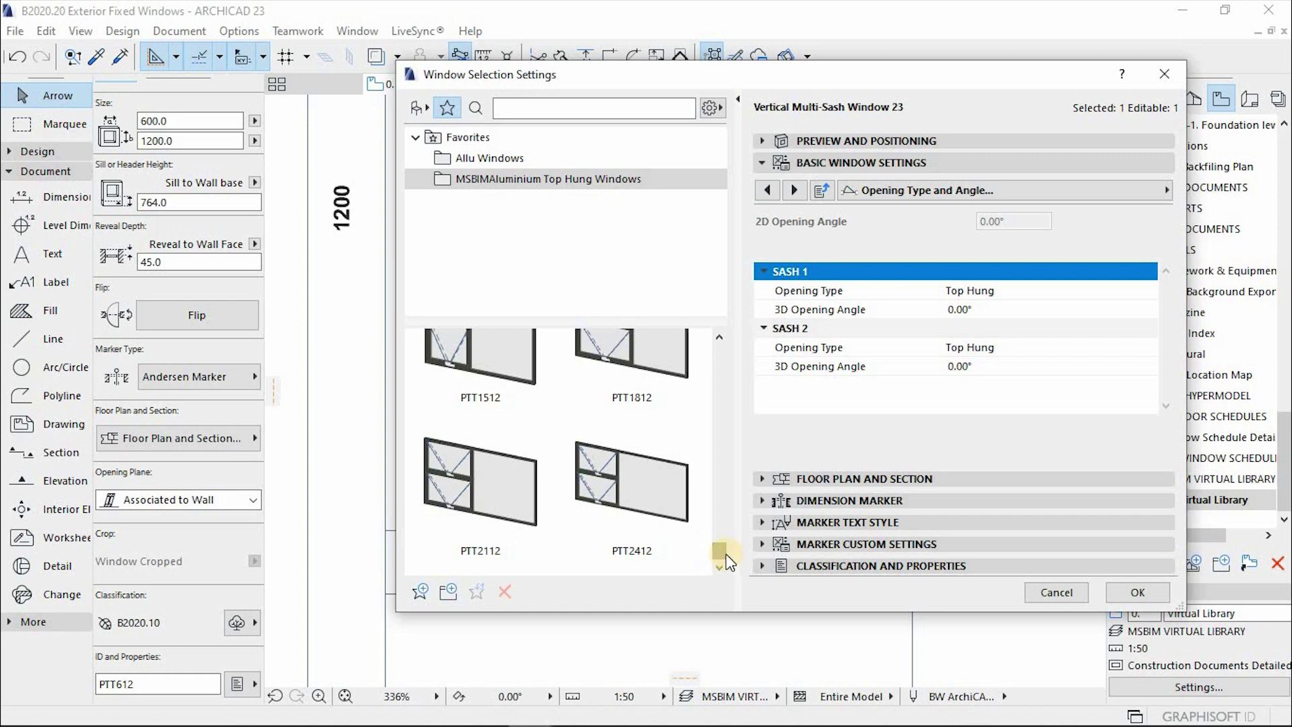
drag(716, 519, 716, 332)
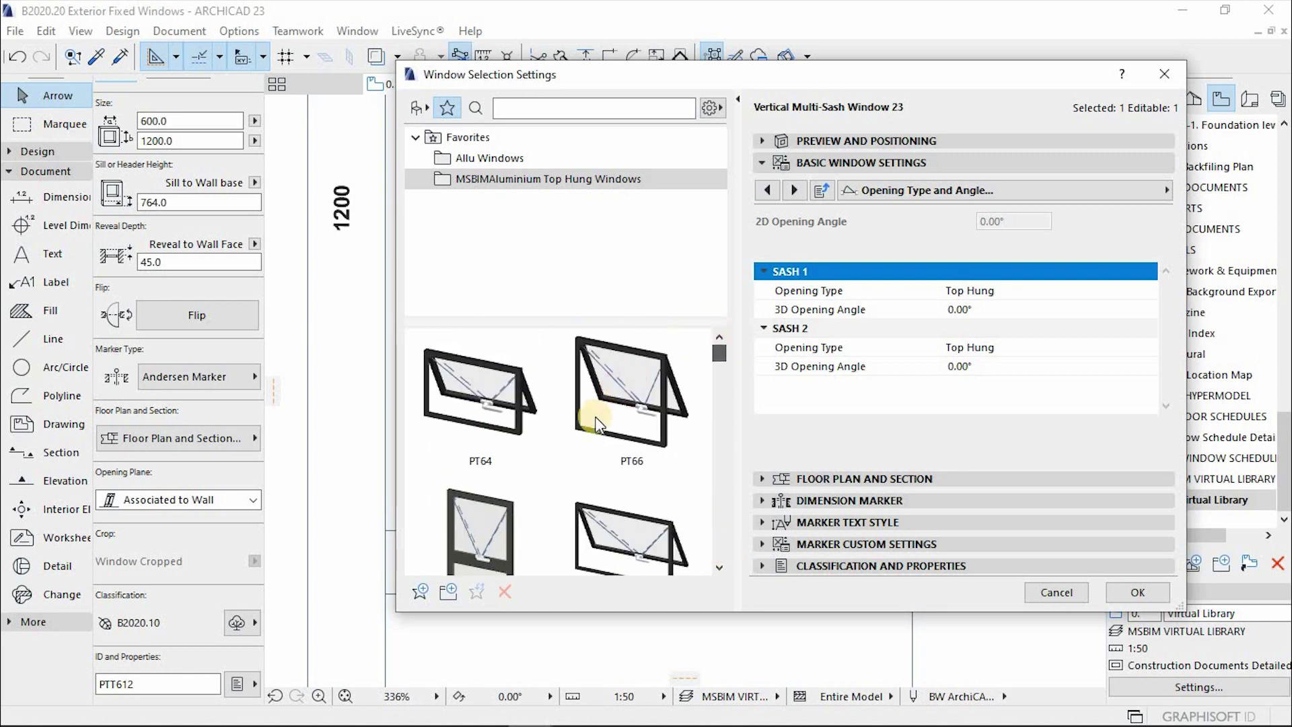
scroll(592, 486, down, 3)
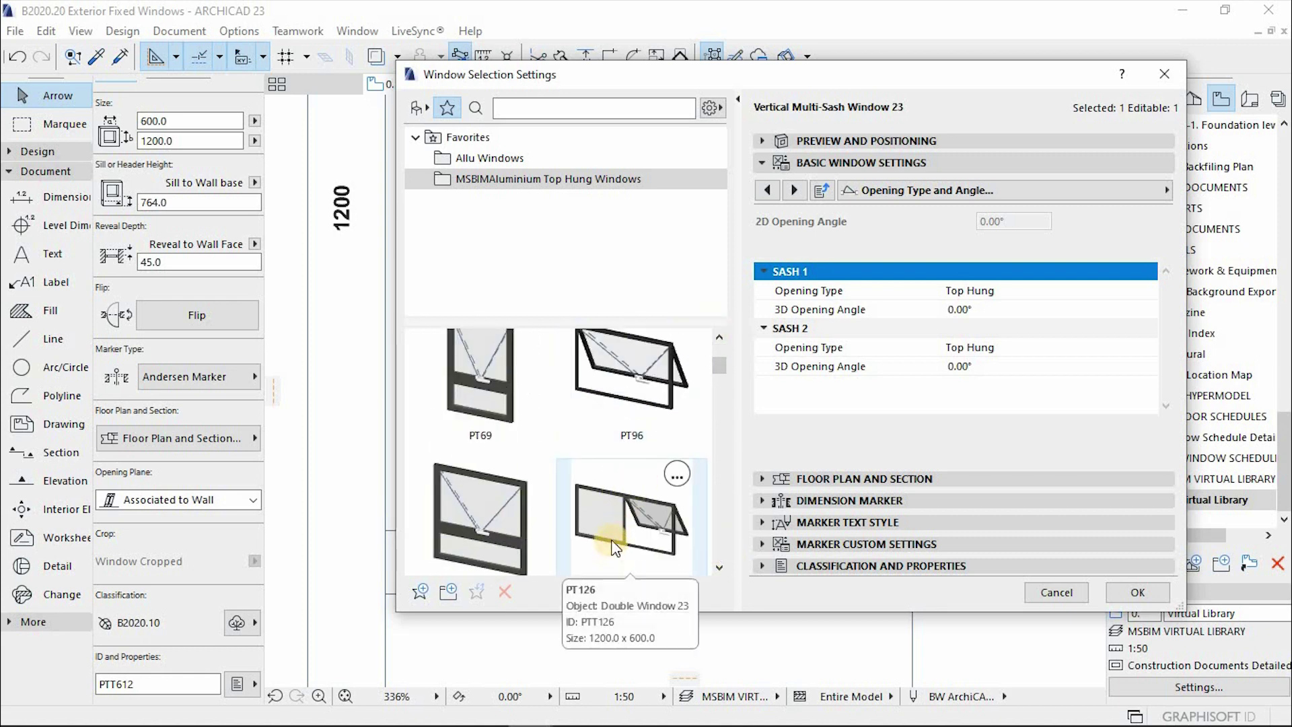
click(1137, 592)
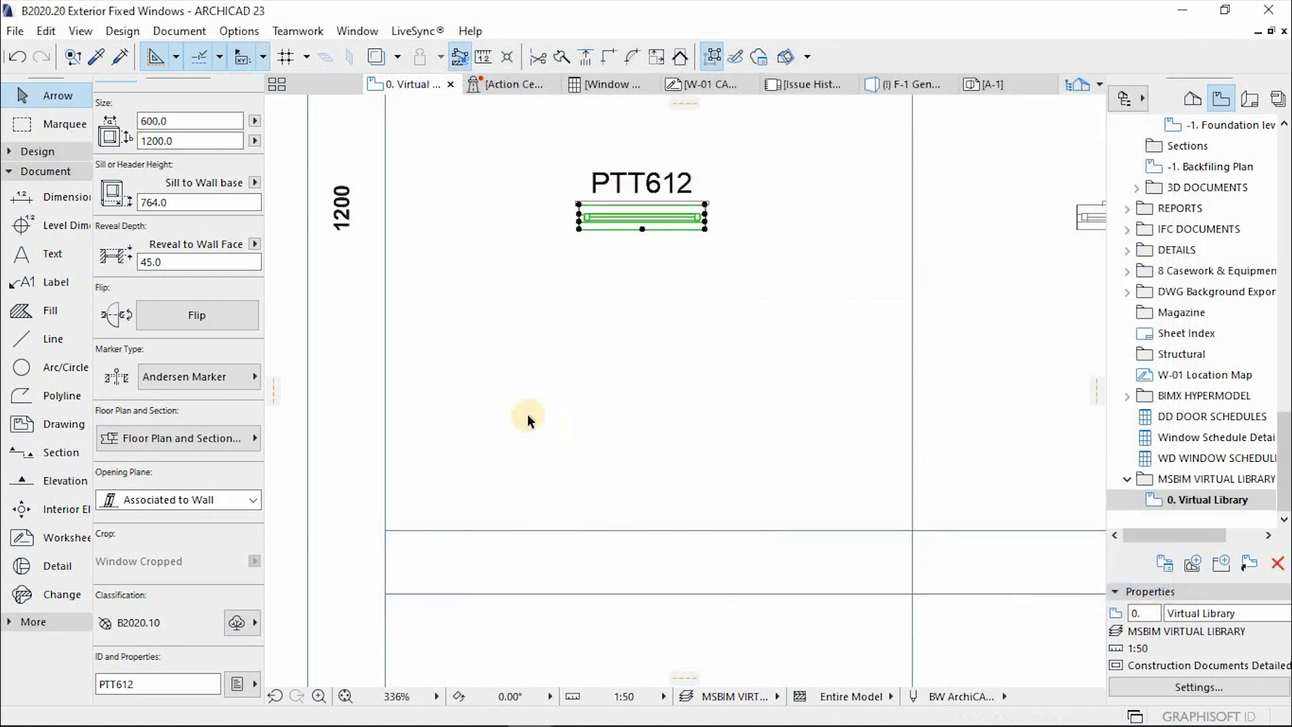
Select the window labelled PTT912 in the 900 column, check its ID and open its selection settings
scroll(853, 345, down, 5)
scroll(657, 395, up, 4)
click(650, 397)
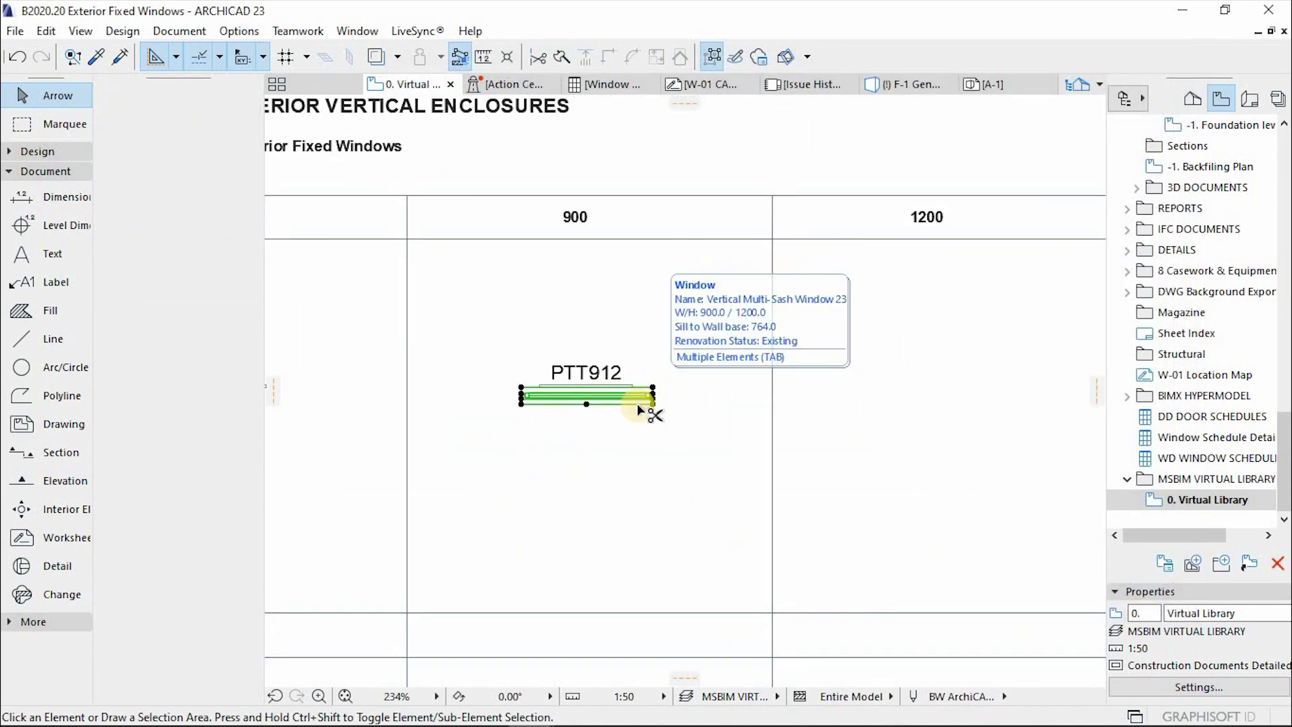
key(ctrl+t)
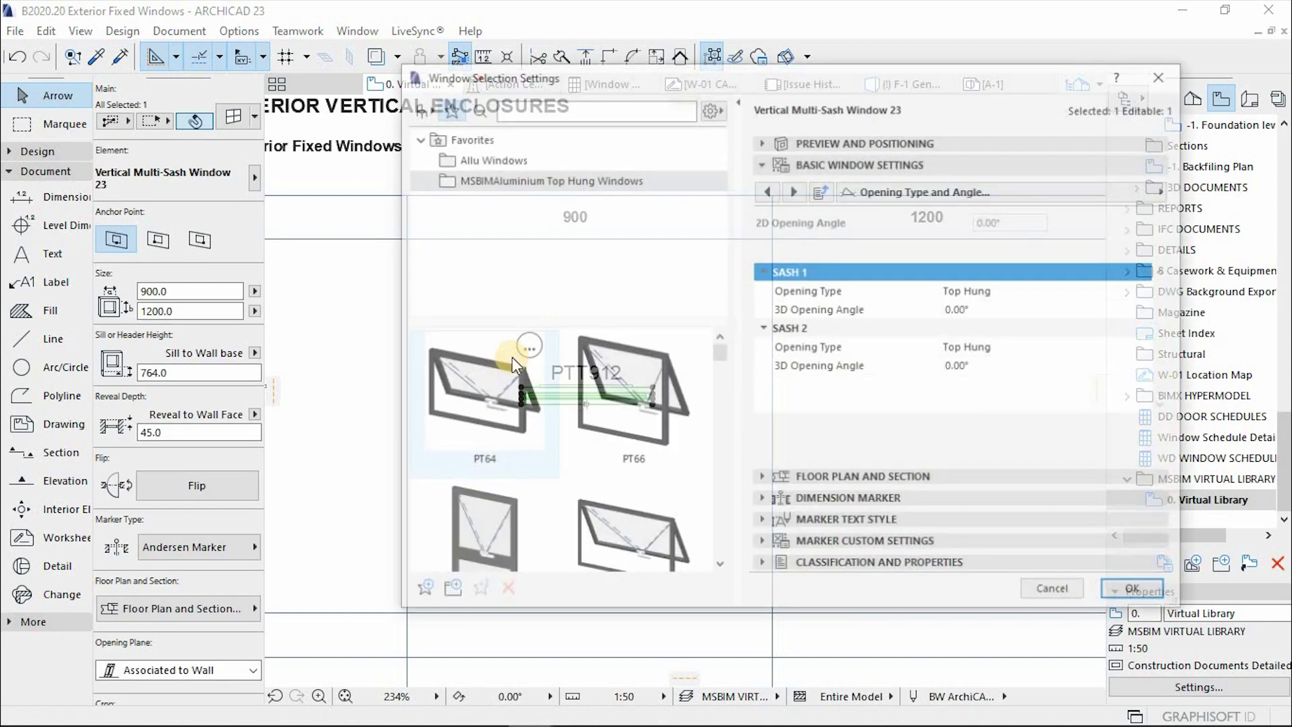
key(Escape)
scroll(195, 532, down, 3)
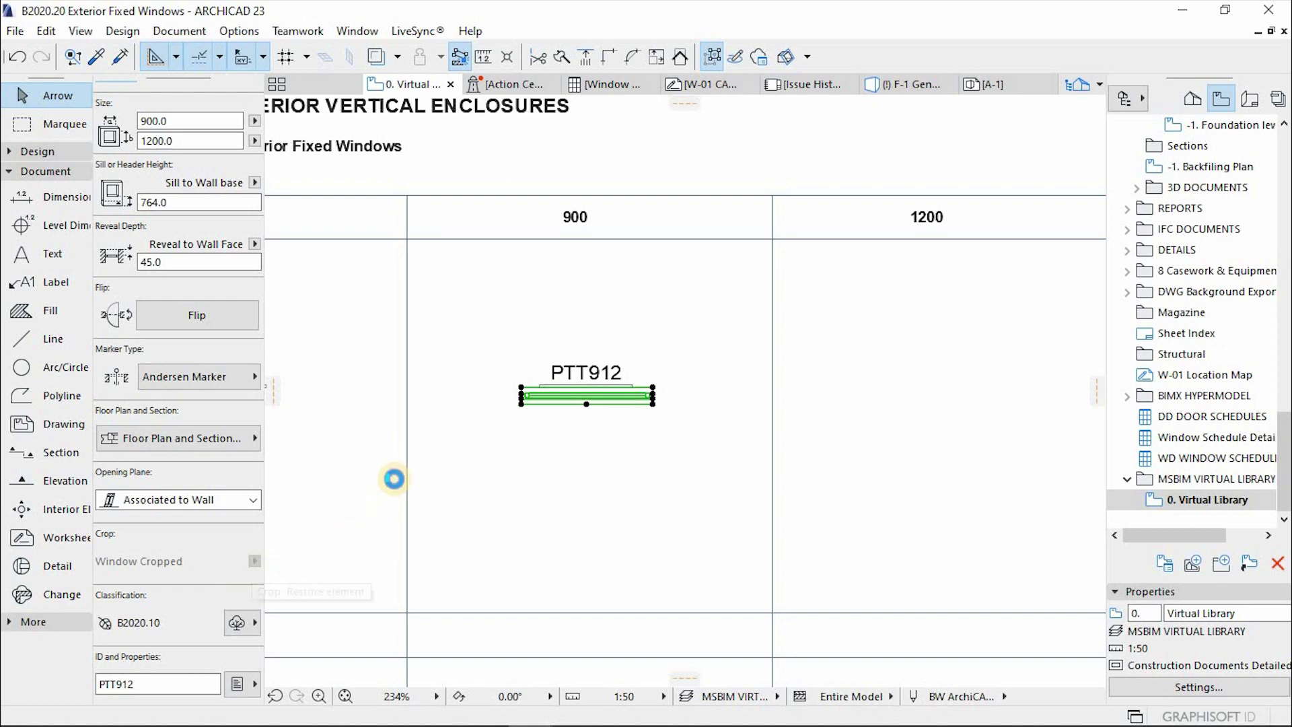
key(ctrl+t)
Save the selected window as a favorite named PTT912 in the MSBIMAluminium Top Hung Windows folder and close the settings
click(420, 590)
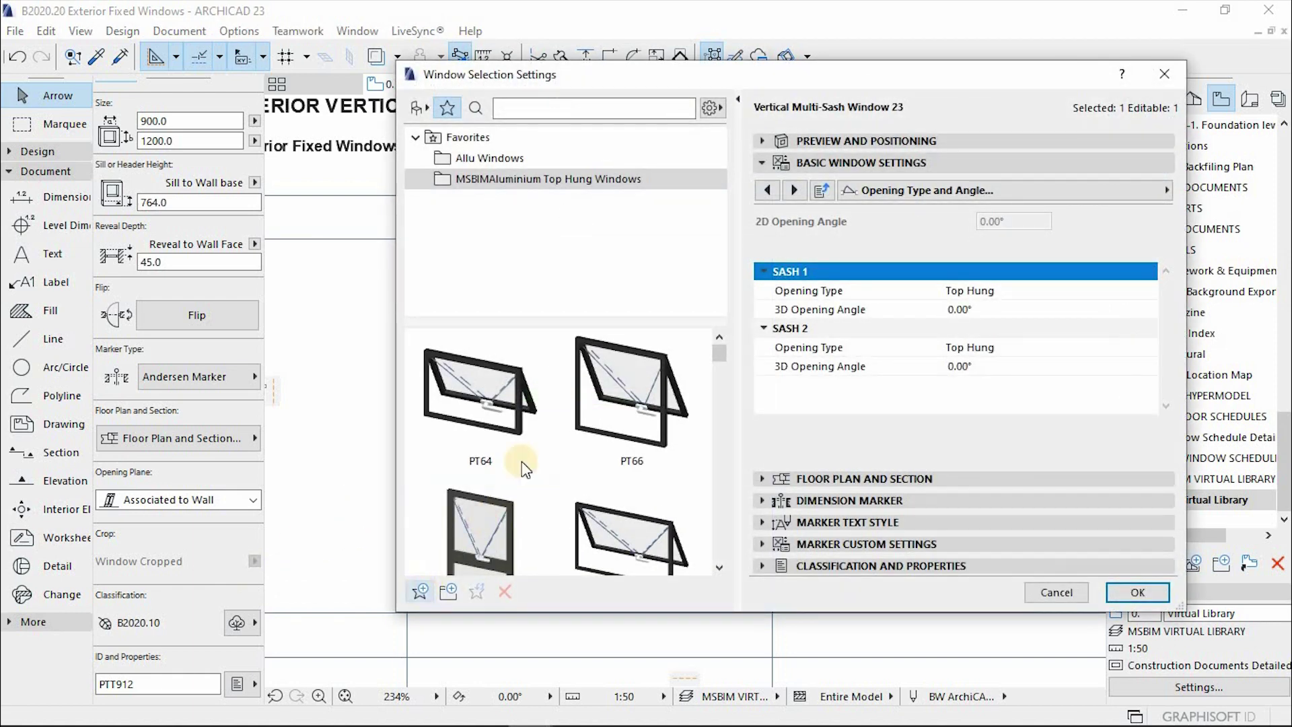
click(569, 251)
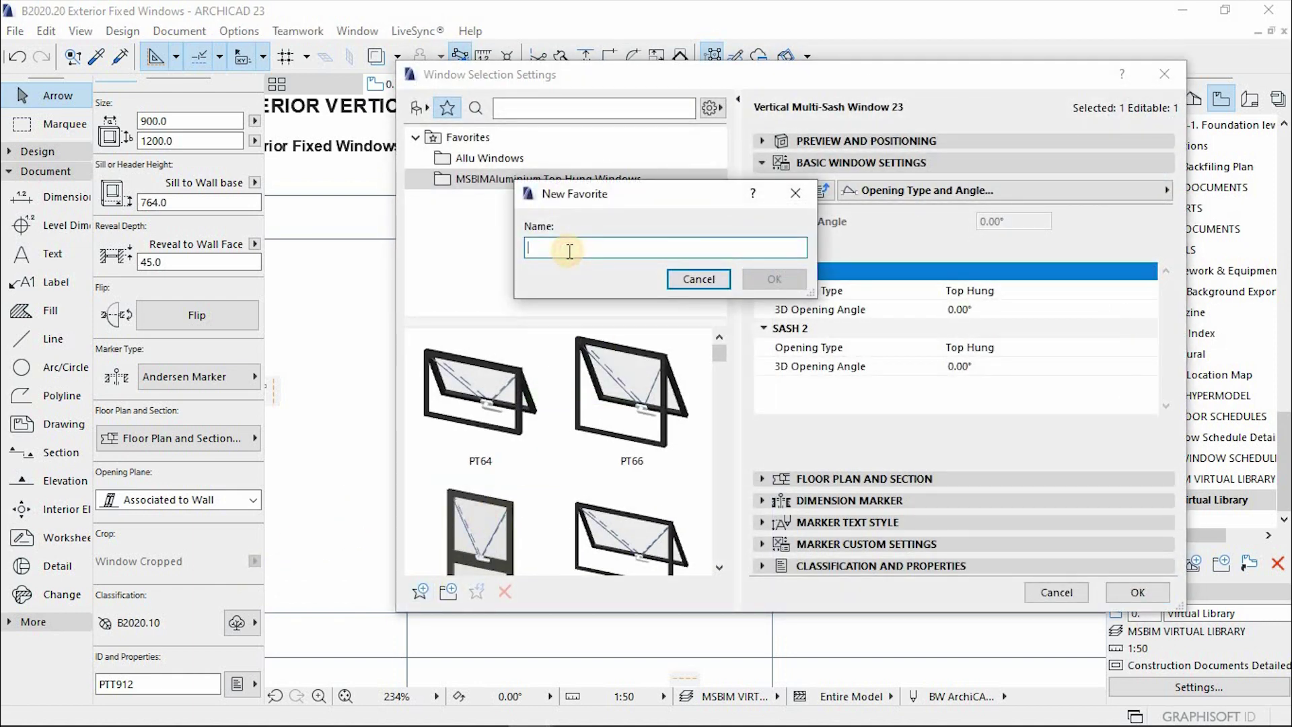
text(PTT912)
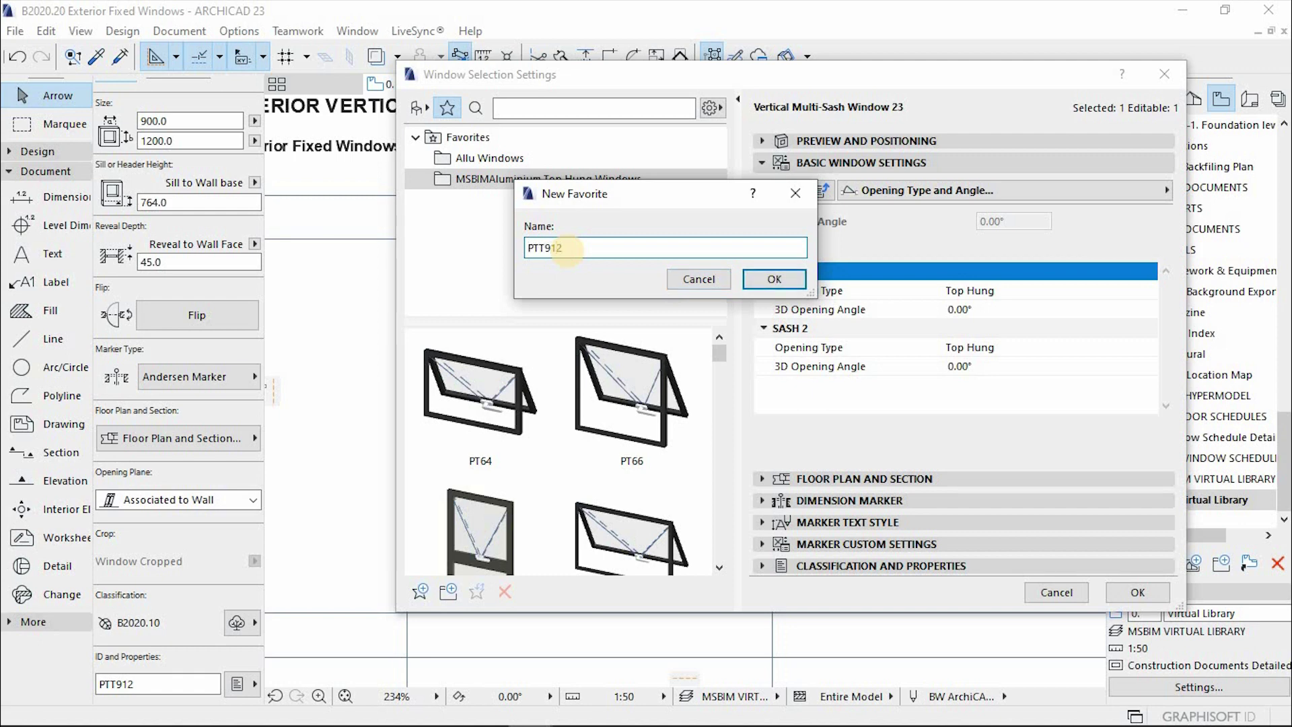
click(773, 276)
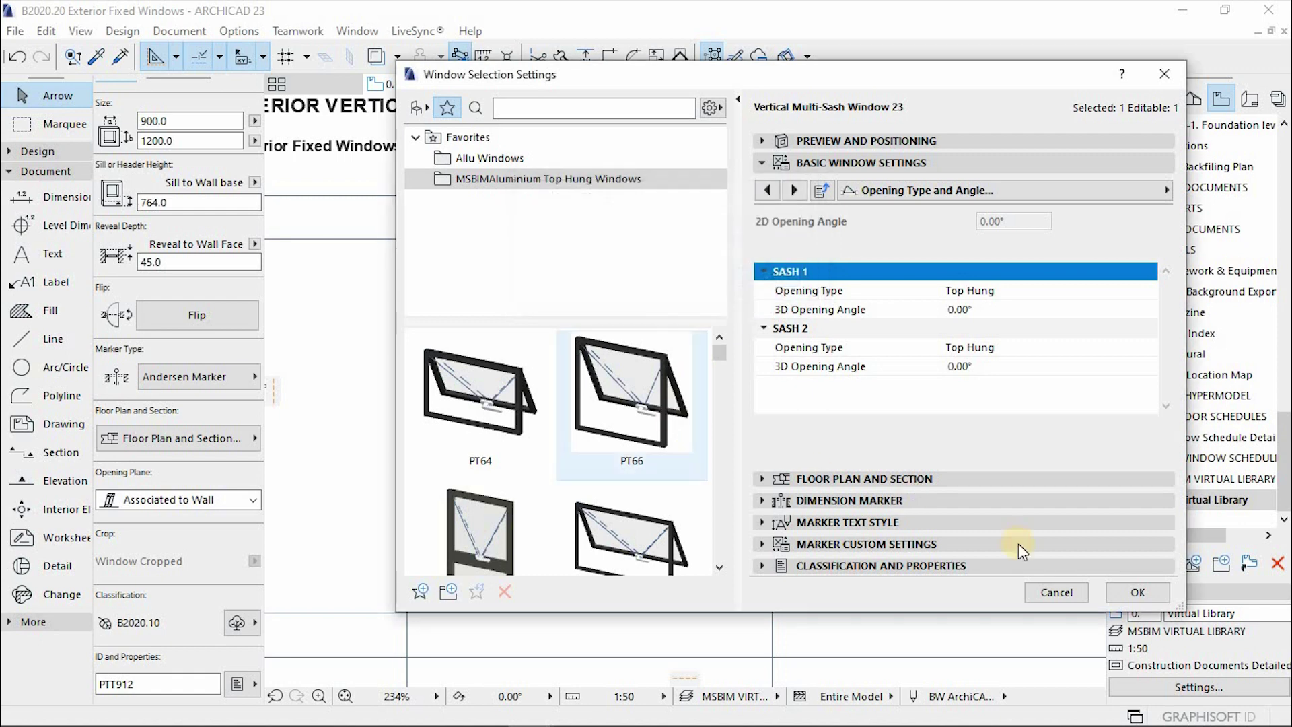
click(1081, 587)
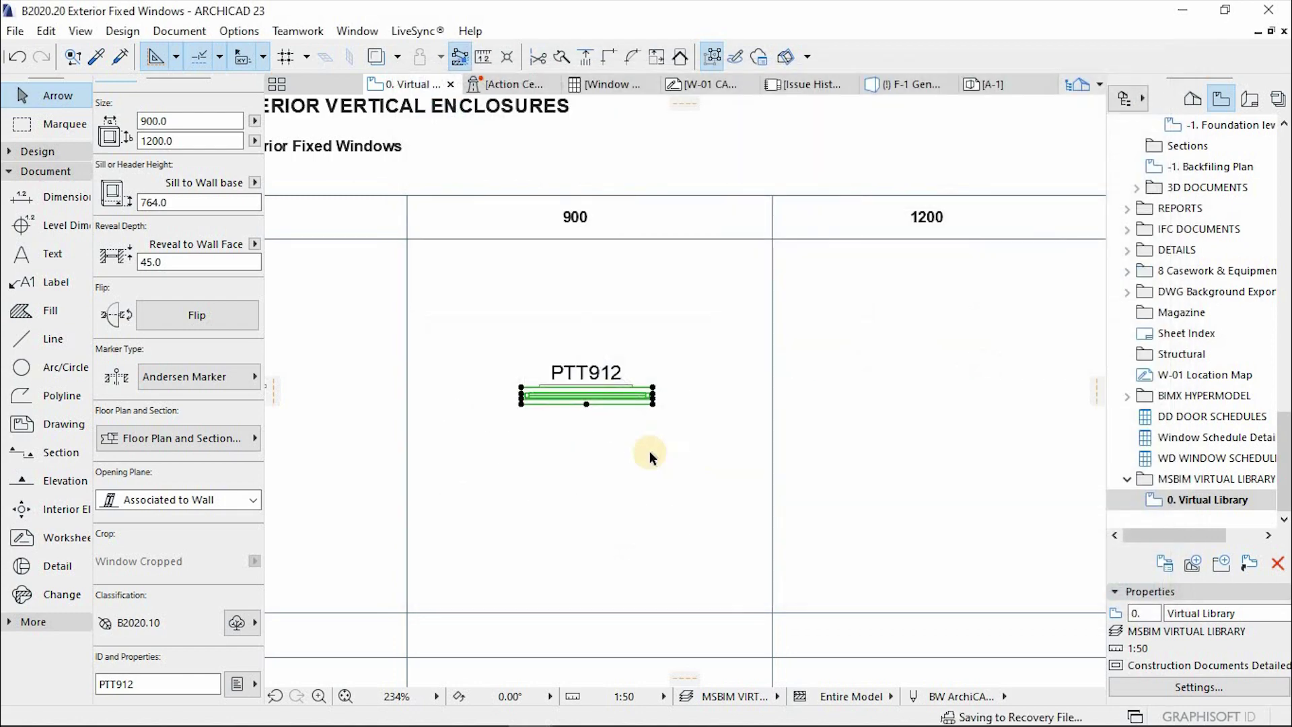
Clear the selection, select the triple window labelled P4TT1512 in the 1500 column and open its selection settings
scroll(648, 451, down, 5)
scroll(833, 431, up, 5)
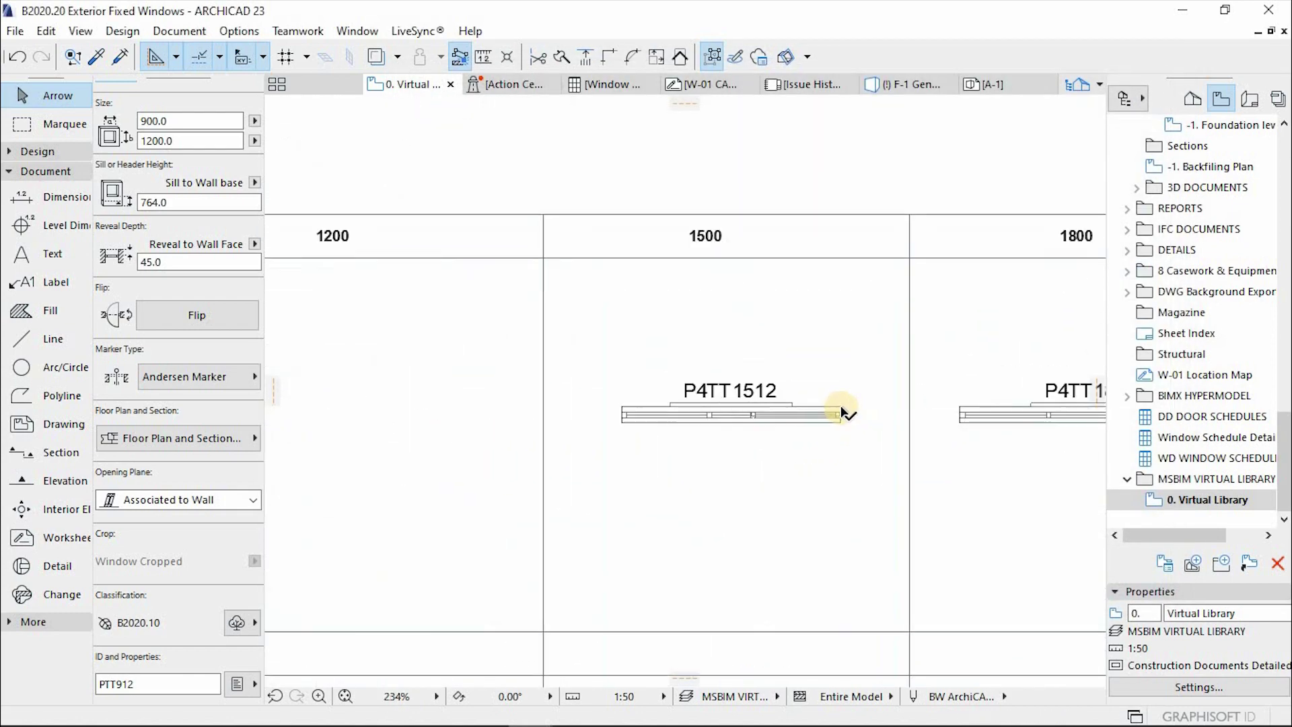
key(Escape)
click(839, 412)
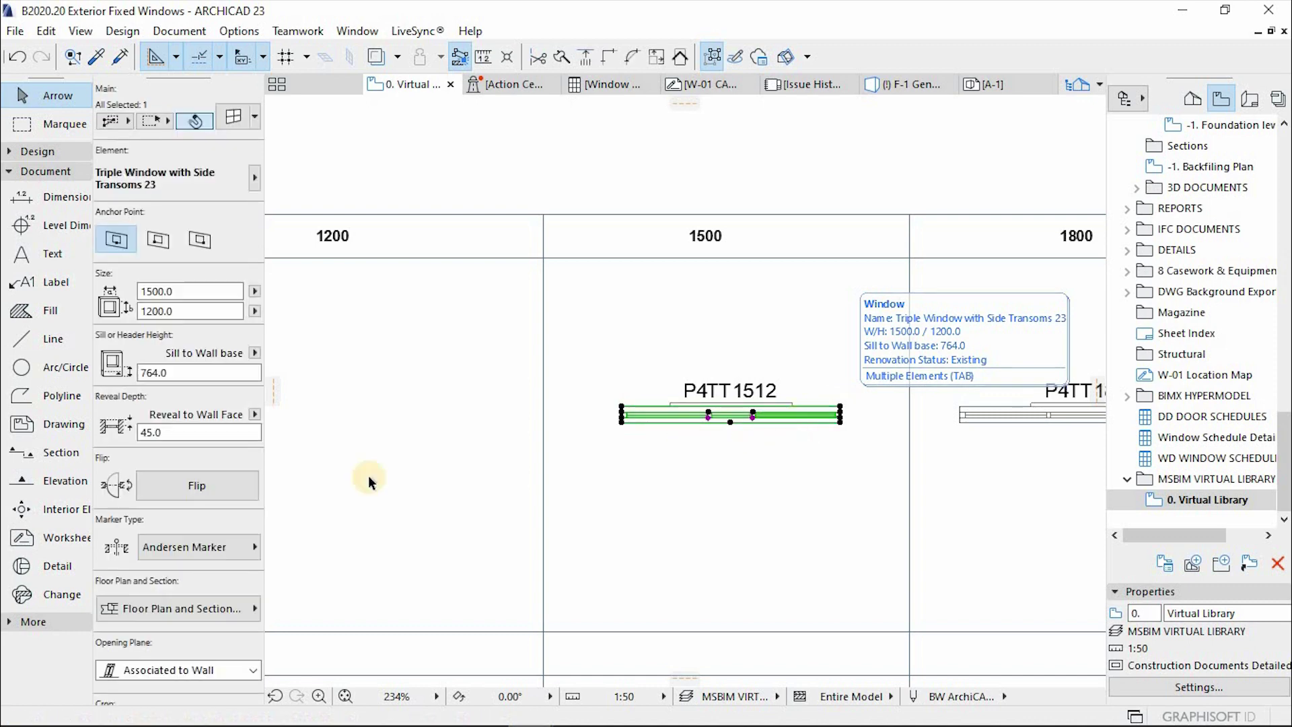
scroll(245, 545, down, 3)
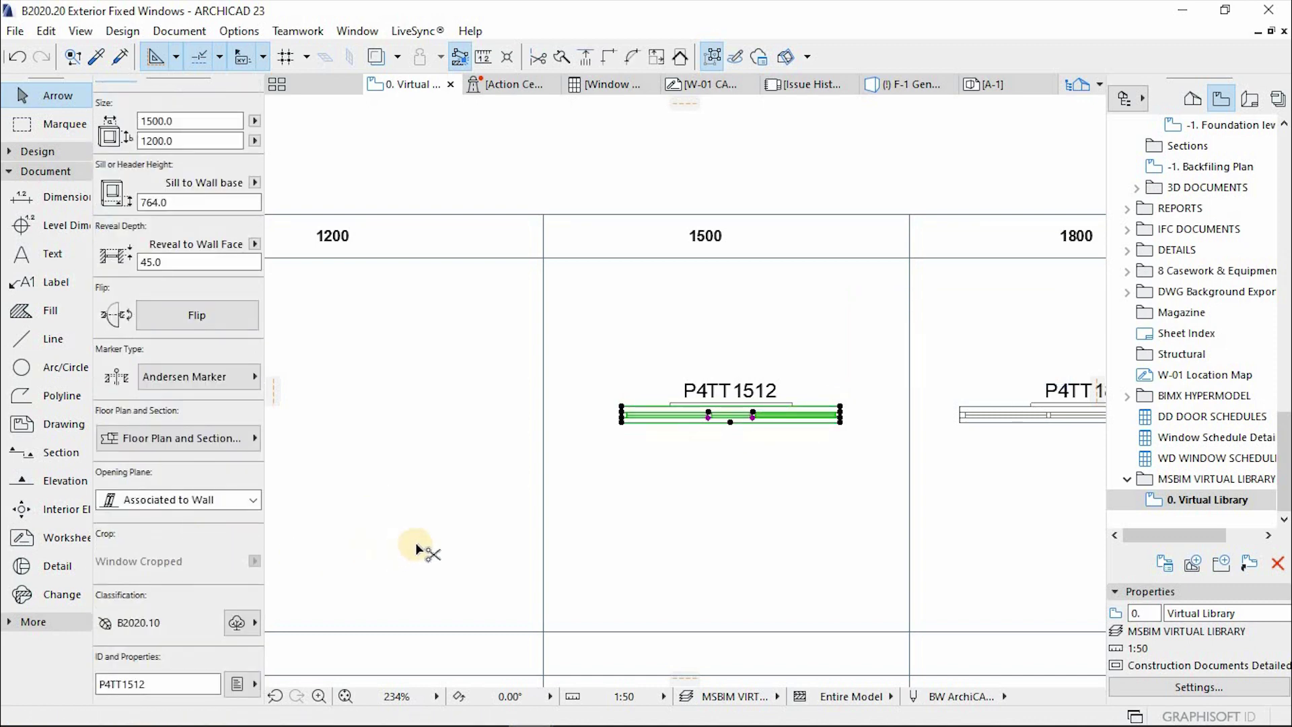
key(ctrl+t)
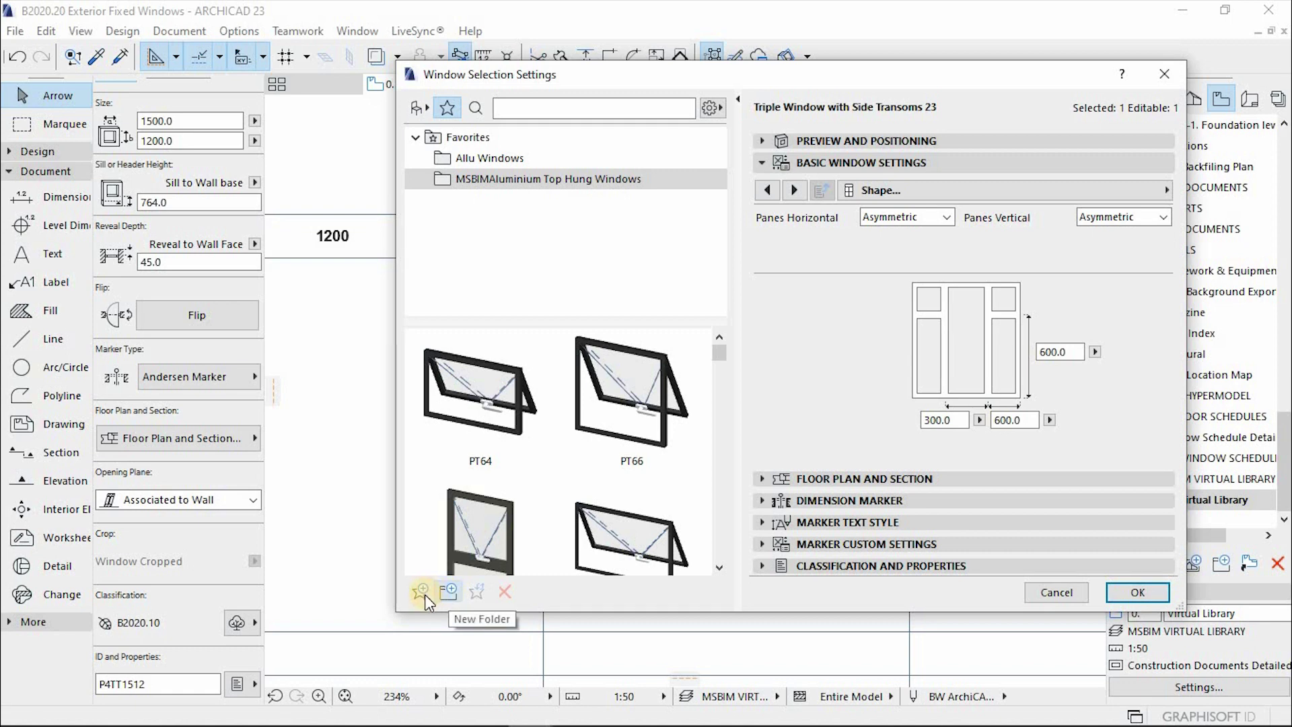
Save the selected triple window as a favorite named P4TT1512 in the MSBIMAluminium Top Hung Windows folder
click(421, 593)
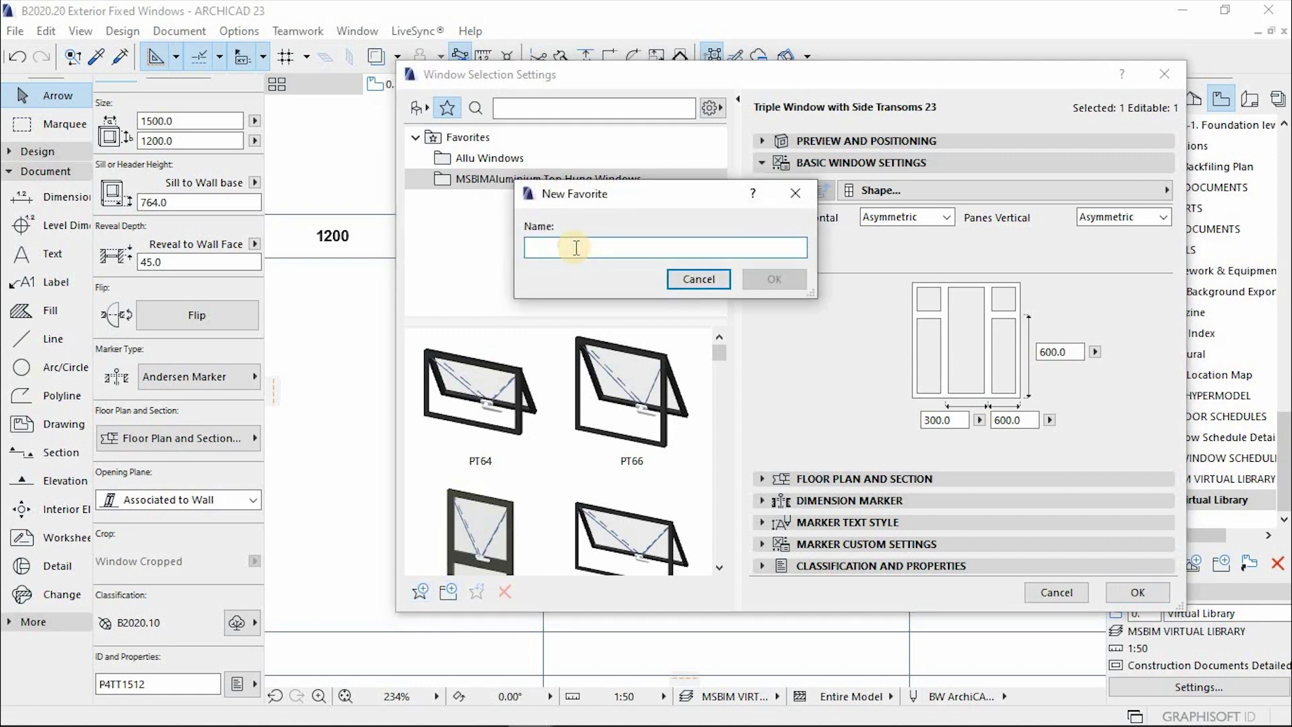
text(P4TT1512)
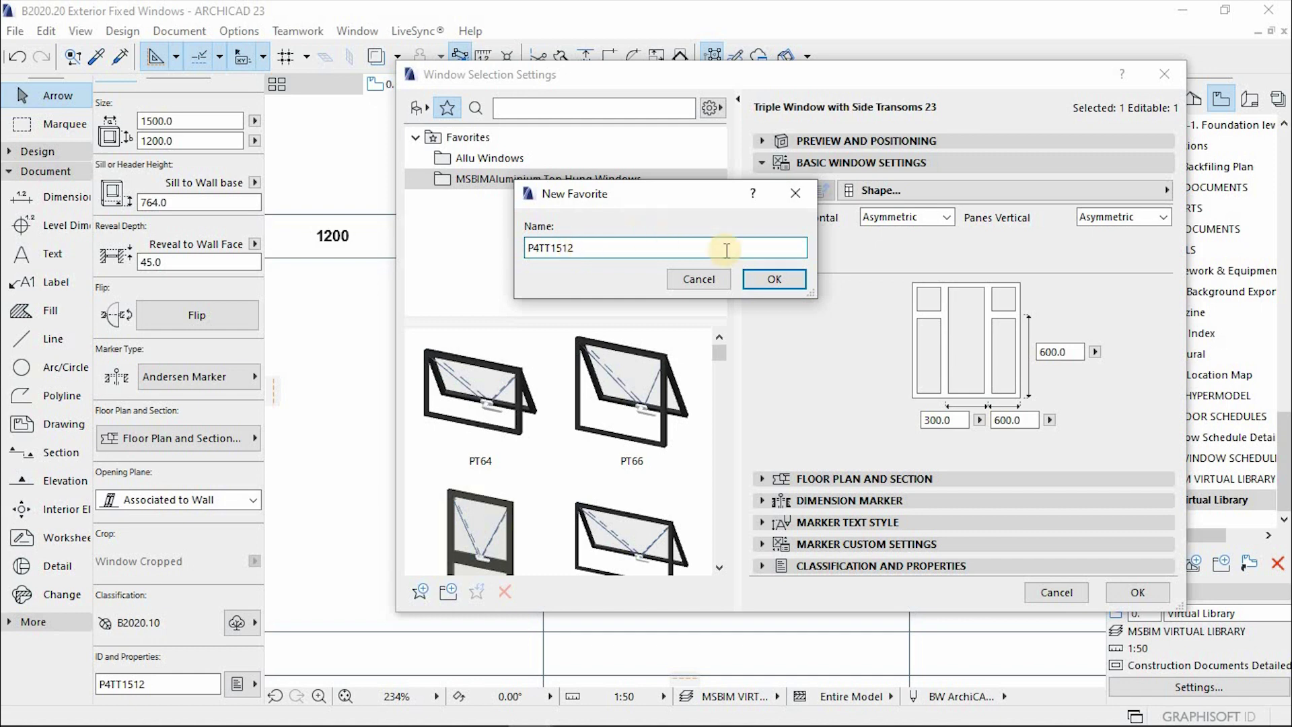
click(759, 278)
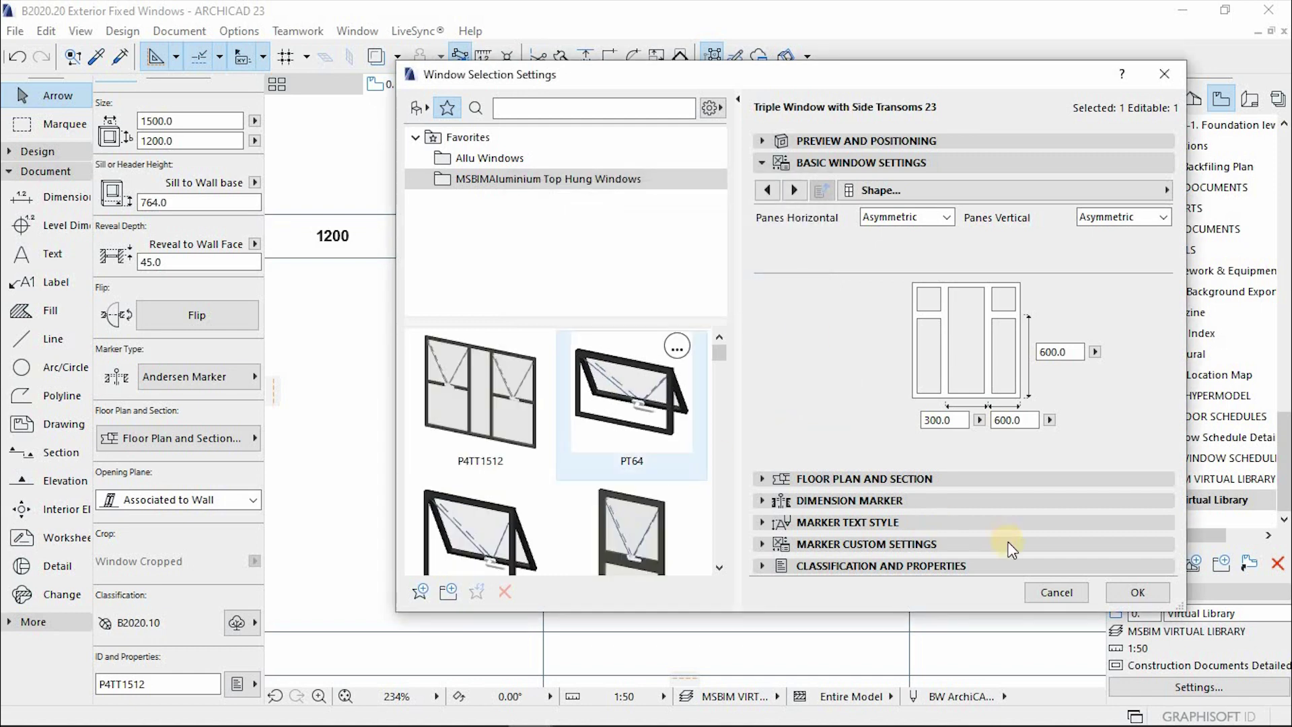
Confirm the triple window's settings, select the window labelled P4TT1812 in the 1800 column and open its selection settings
click(1139, 593)
scroll(506, 414, down, 5)
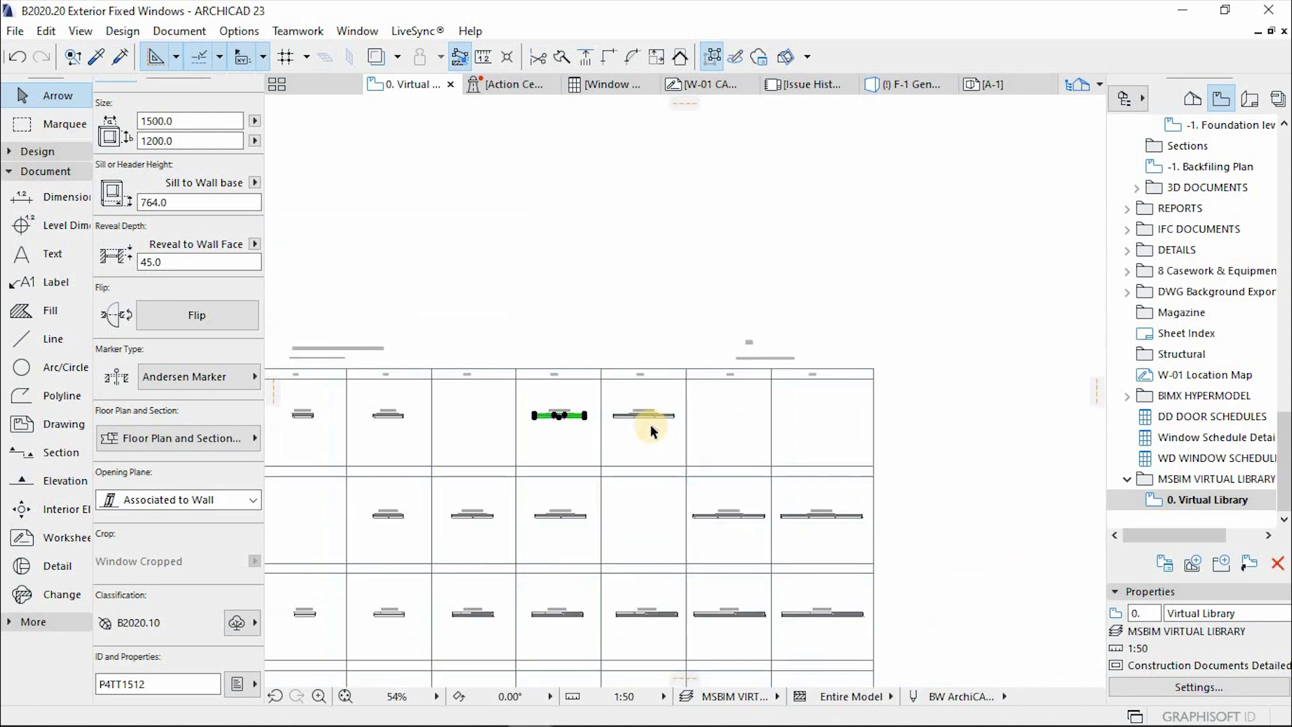
scroll(680, 360, up, 2)
click(686, 357)
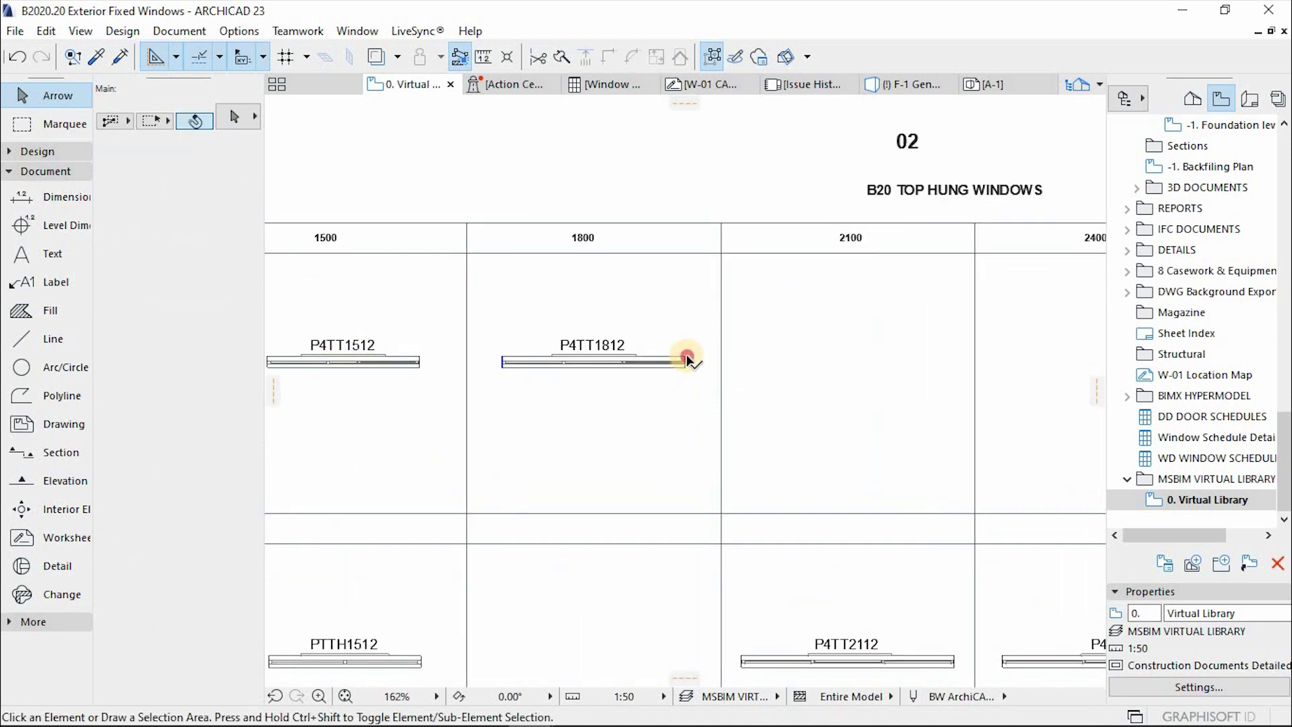
click(687, 359)
key(ctrl+t)
key(Escape)
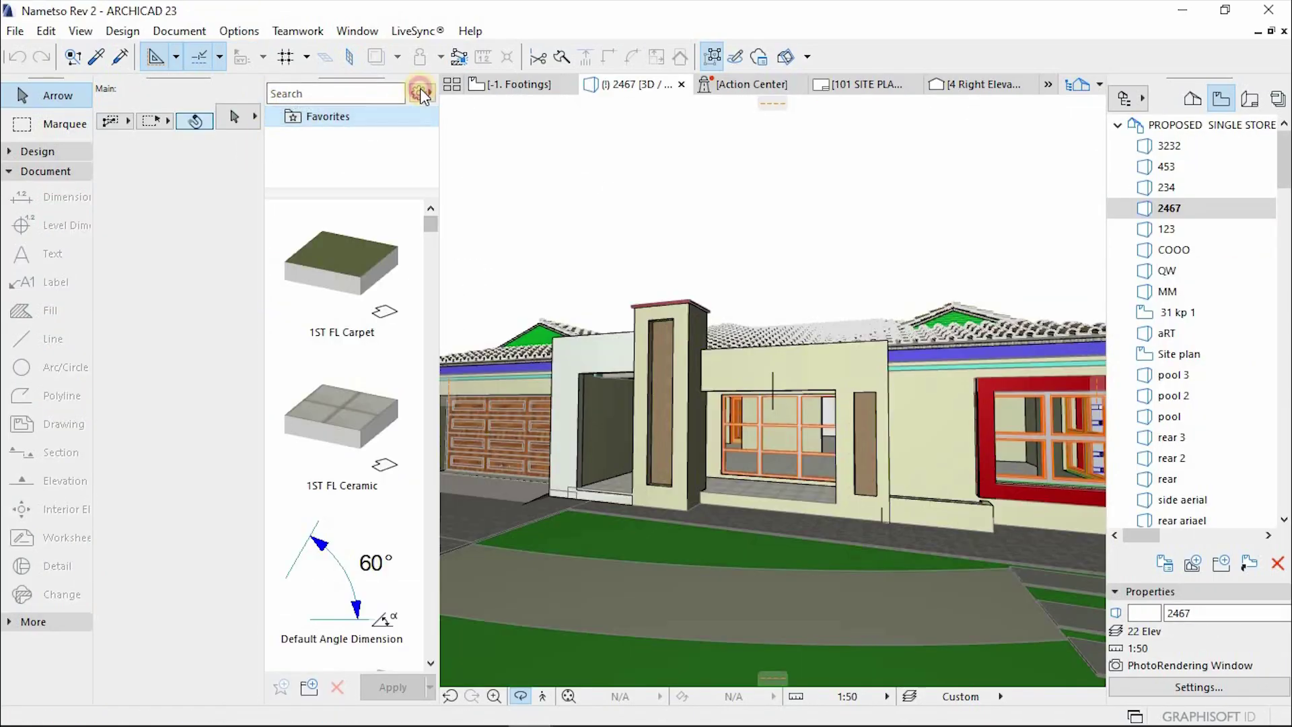
Hide the Favorites palette in the house project
click(420, 90)
click(360, 31)
click(357, 31)
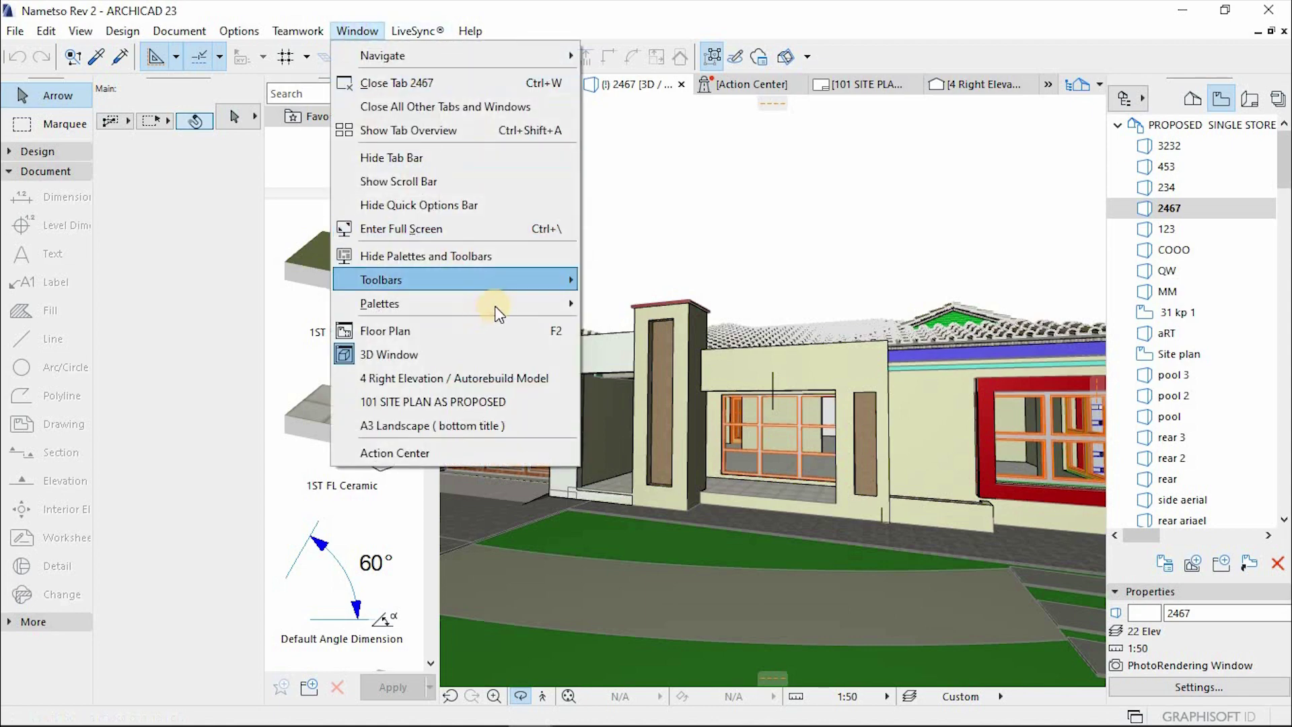
mouse_move(540, 303)
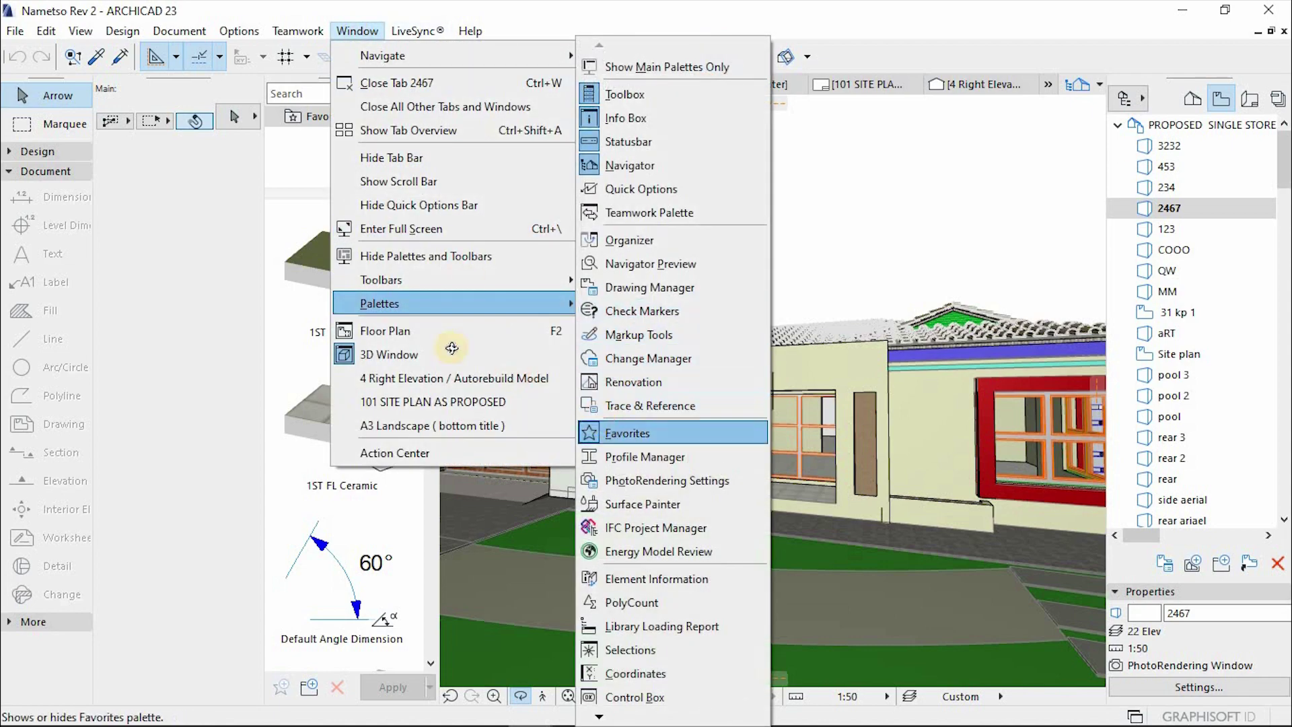
click(633, 434)
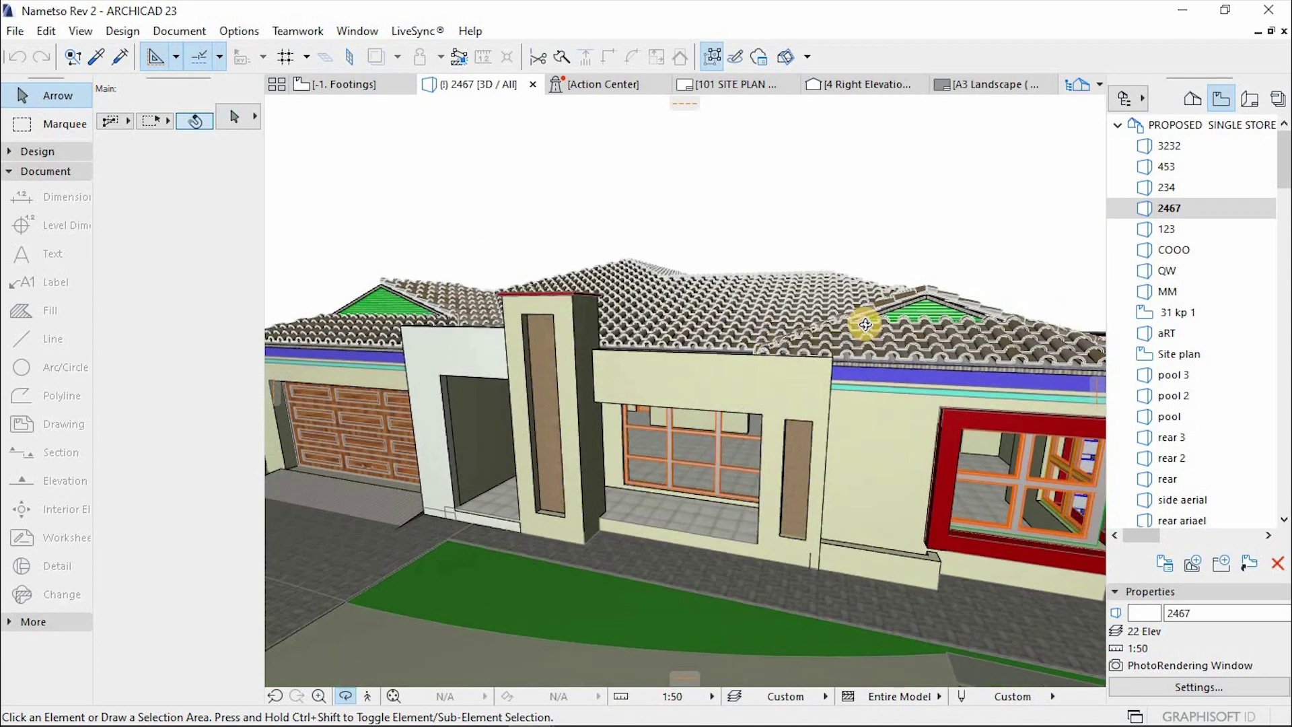
Turn the 3D view to the wall beside the garage and display the Favorites palette
drag(790, 328, 222, 209)
drag(593, 404, 636, 370)
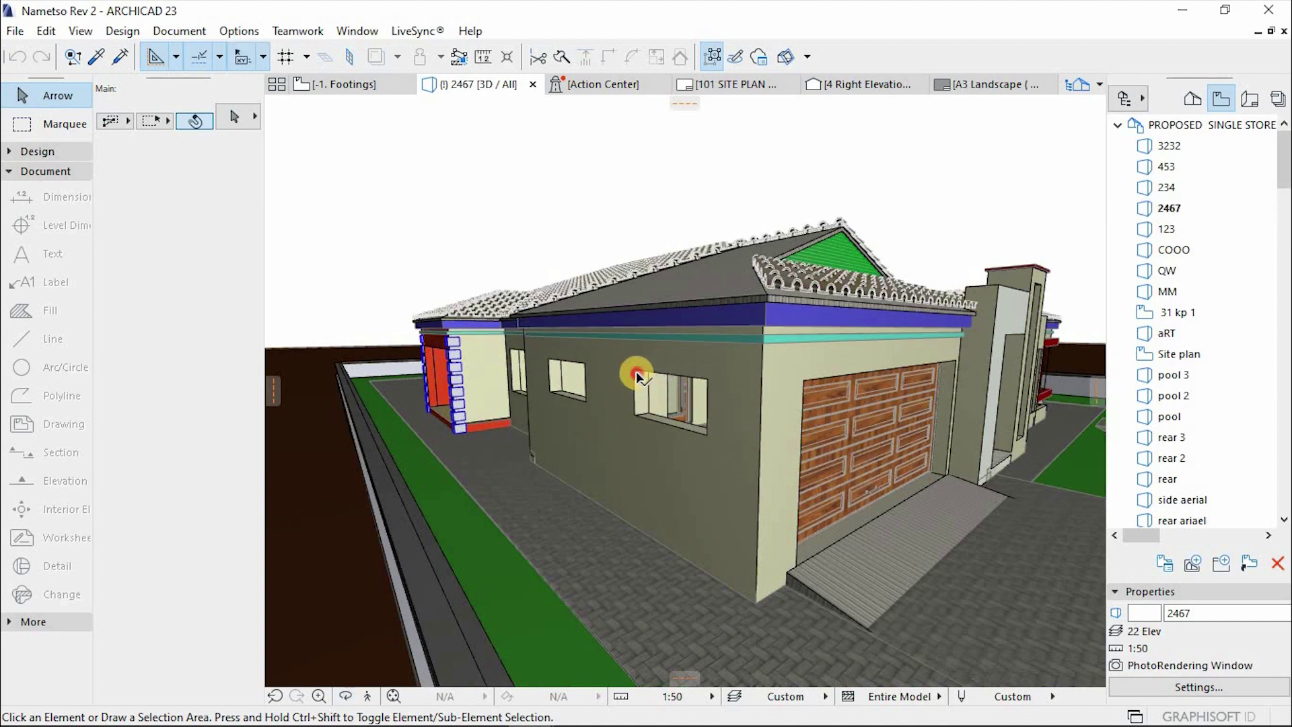
click(15, 31)
mouse_move(365, 31)
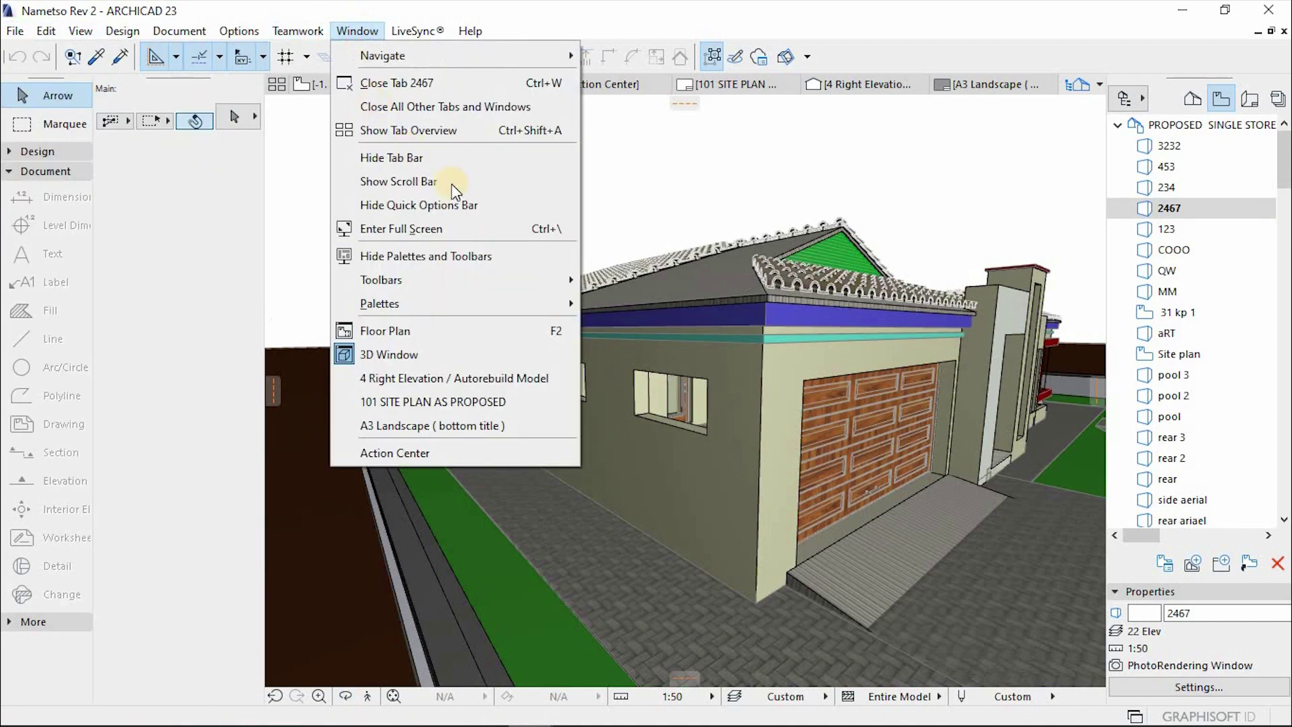
mouse_move(543, 308)
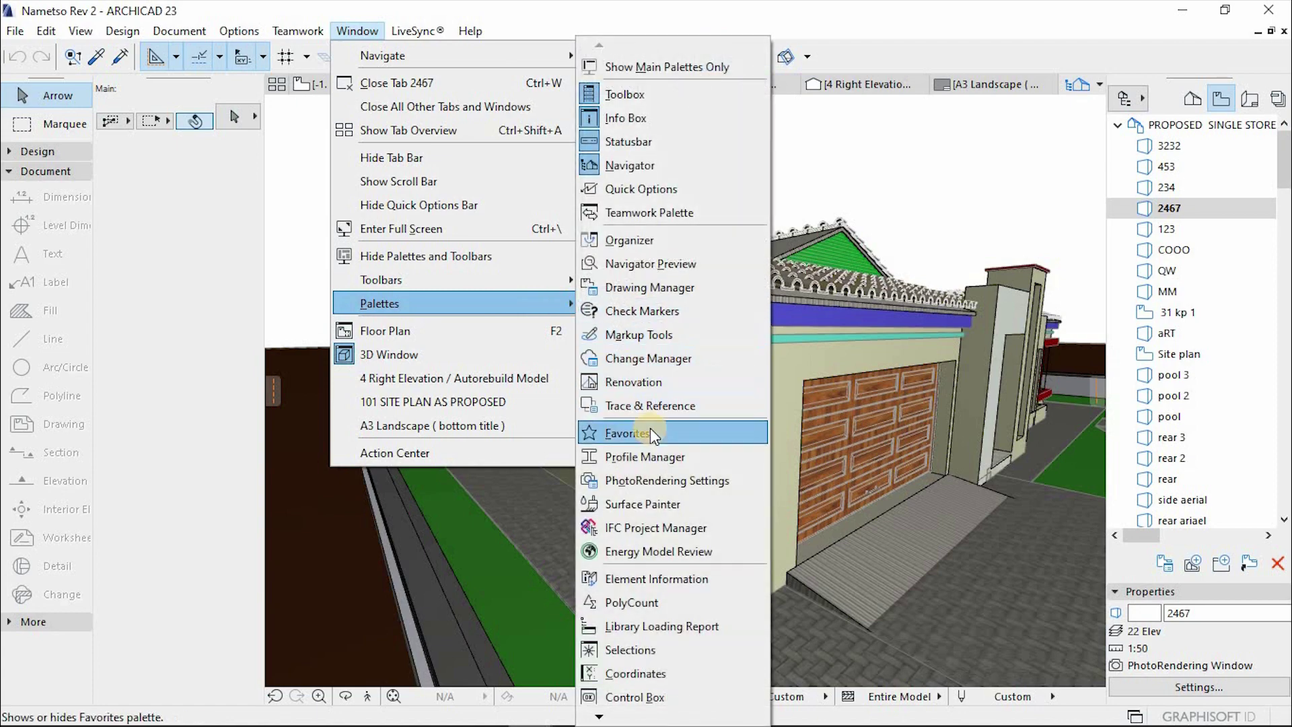
click(648, 426)
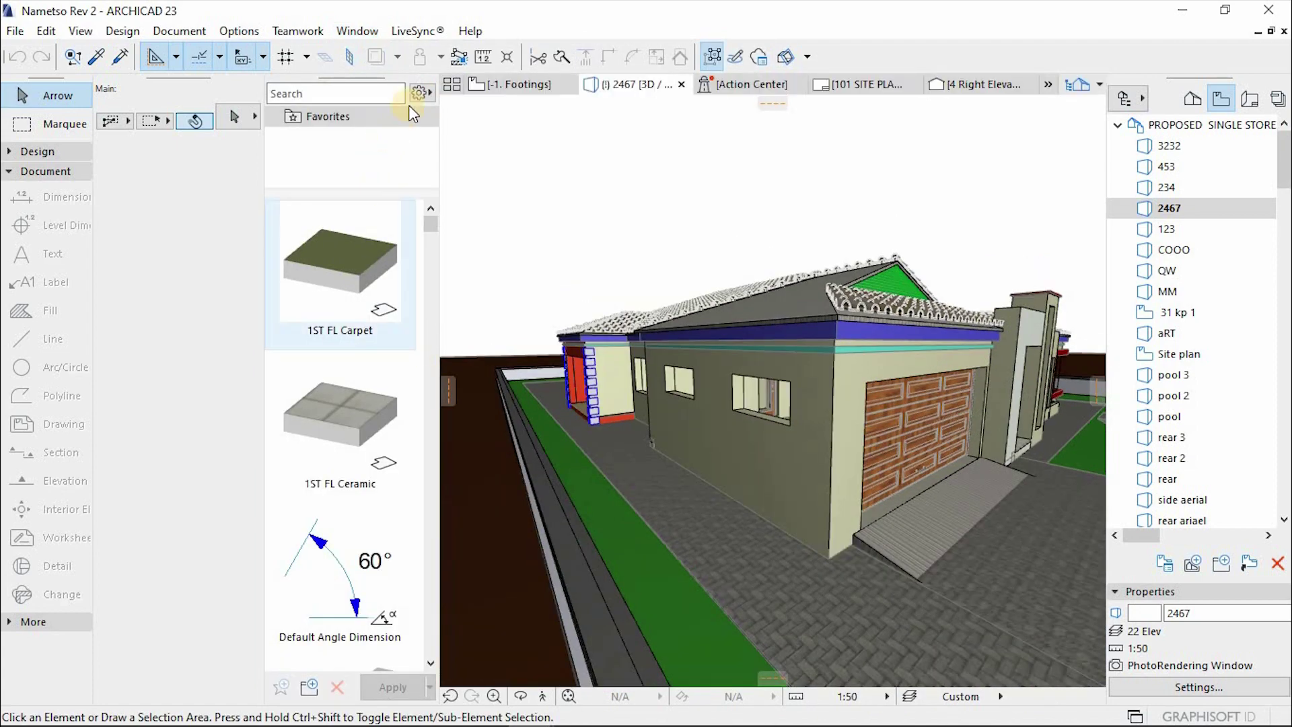
Import all favorites with their folders from the MSBIM windows favorites file, using the Append option
click(419, 95)
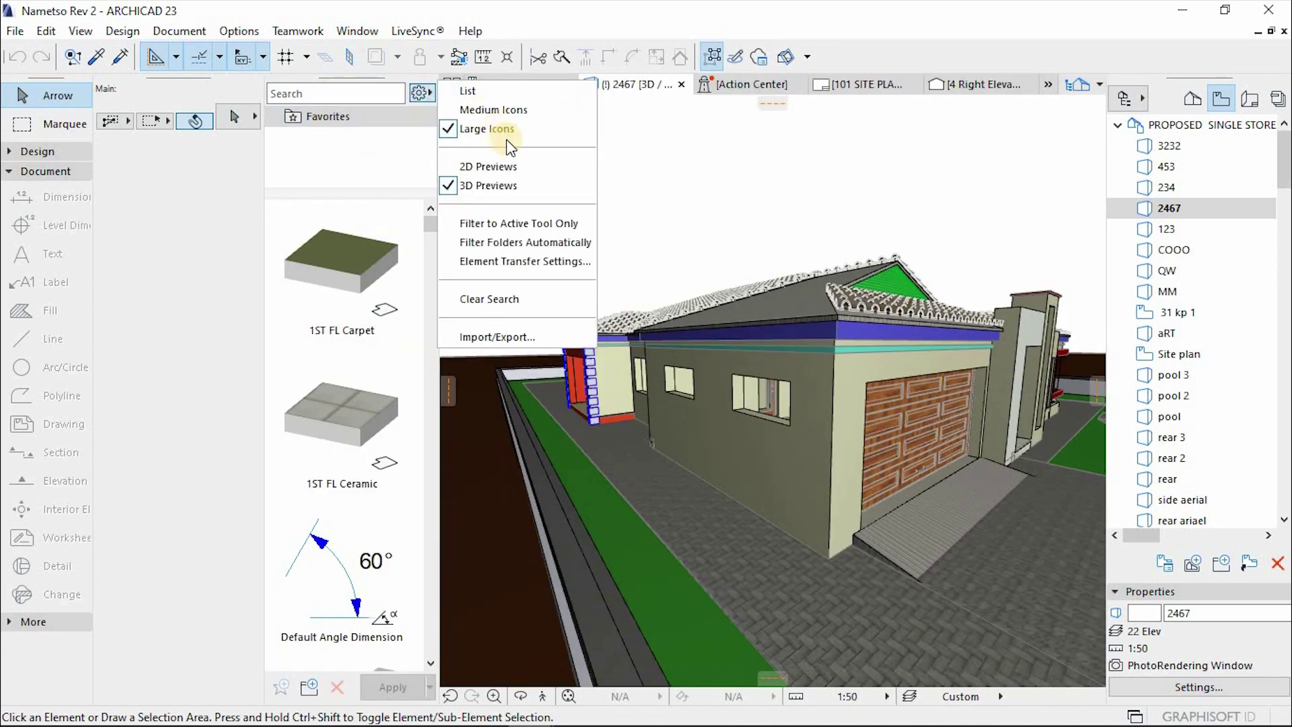
click(522, 335)
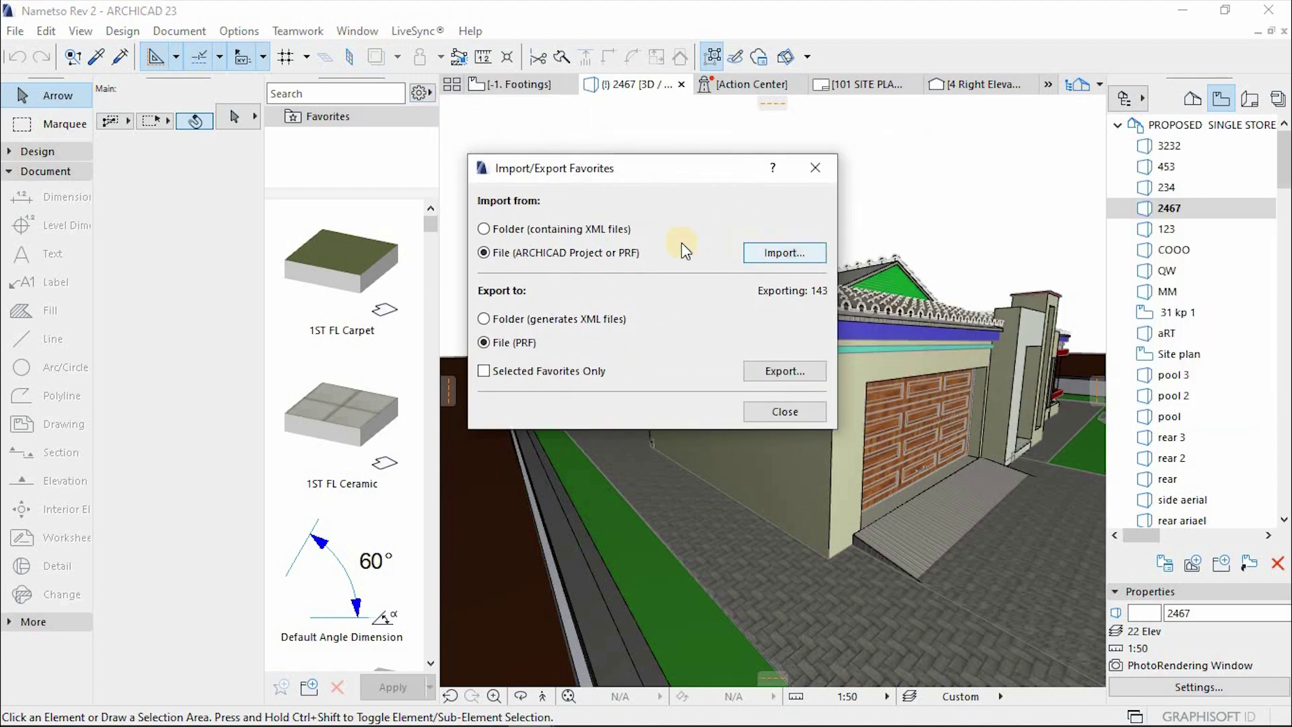
key(Escape)
drag(1291, 94, 640, 90)
click(534, 219)
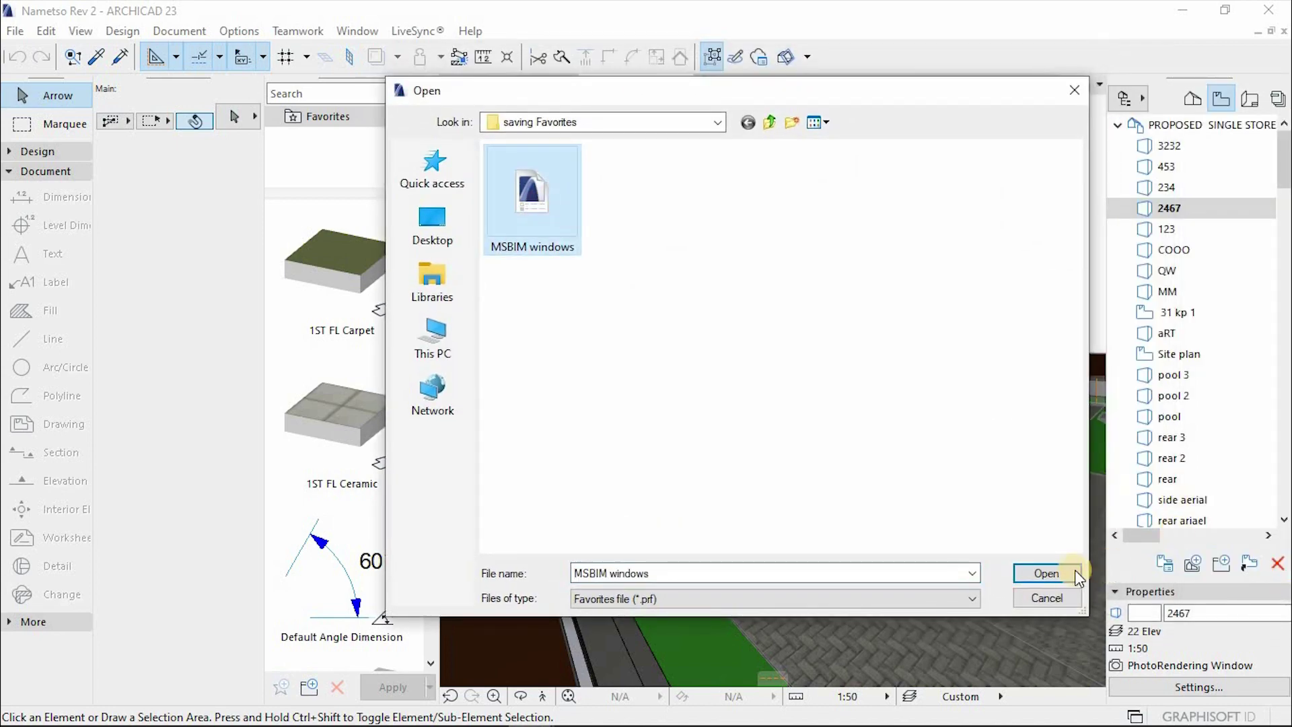
key(Return)
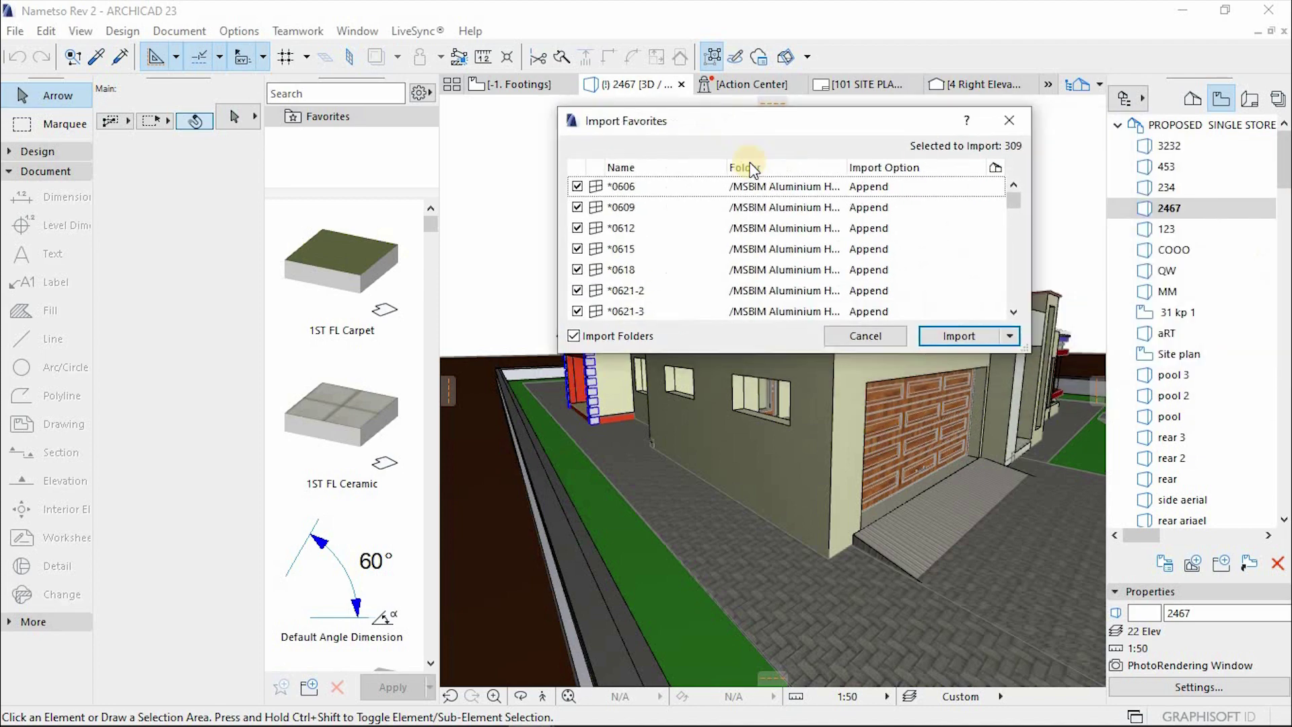
click(938, 345)
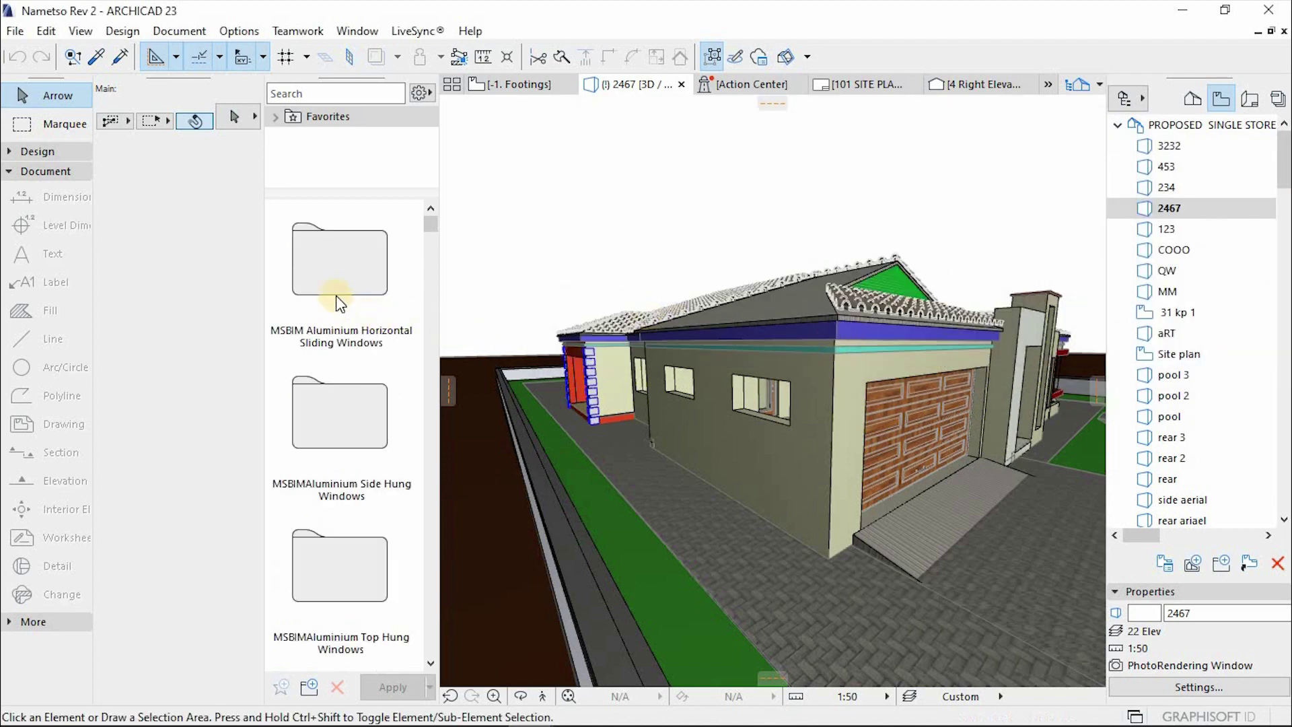
Open the MSBIM Aluminium Horizontal Sliding Windows folder and apply favorite *0618 to the default window settings, leaving the tool without placing a window
double_click(337, 297)
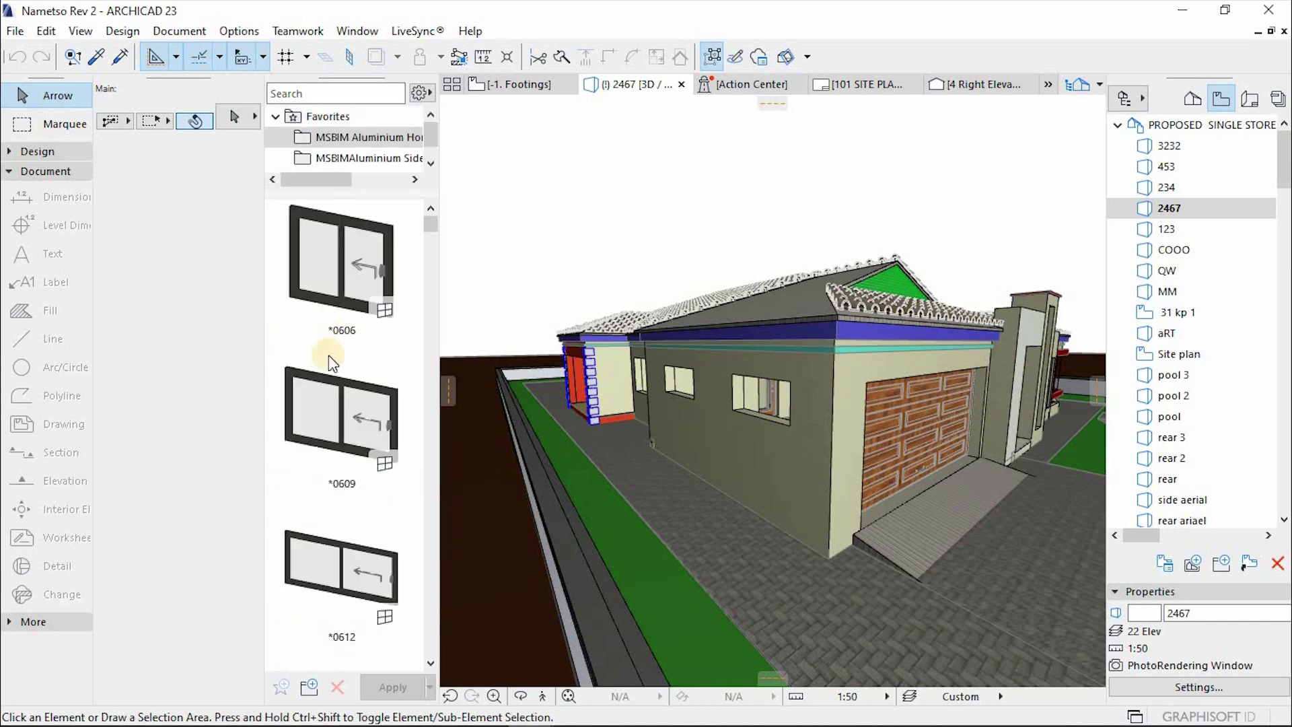
scroll(344, 404, down, 3)
scroll(327, 390, down, 2)
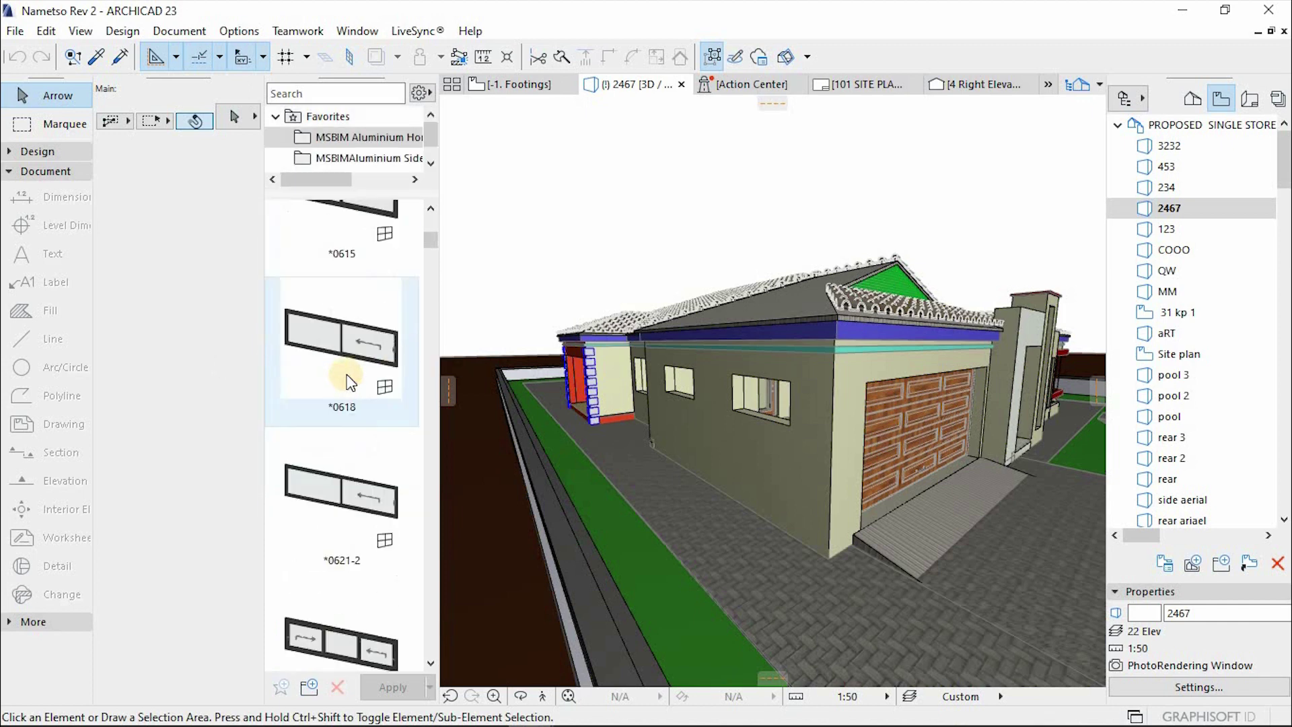
click(368, 373)
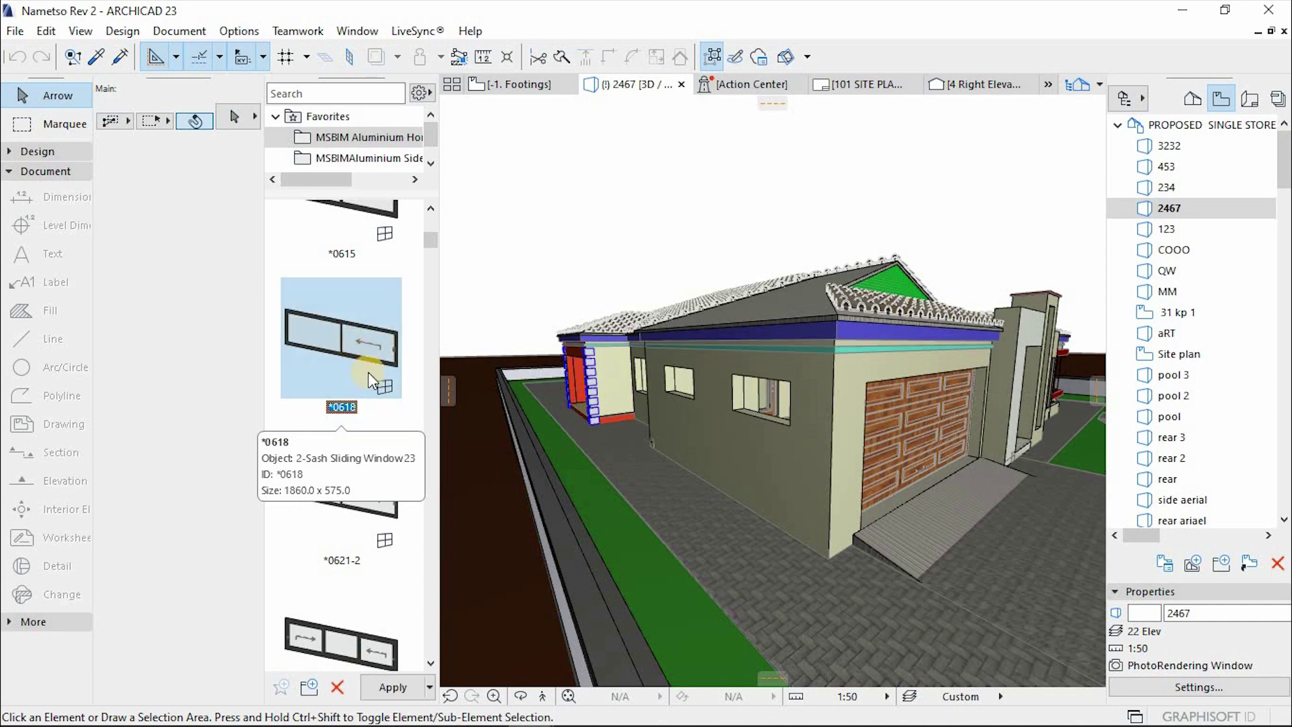
click(387, 686)
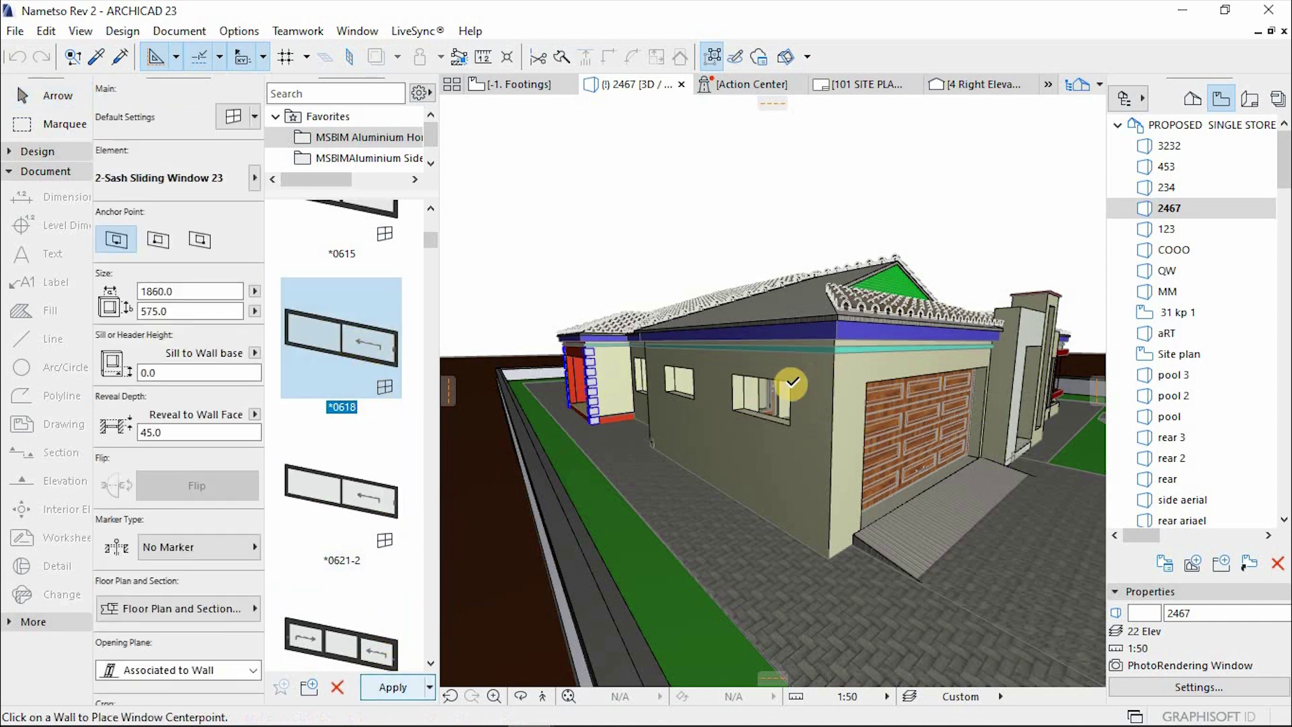
key(Escape)
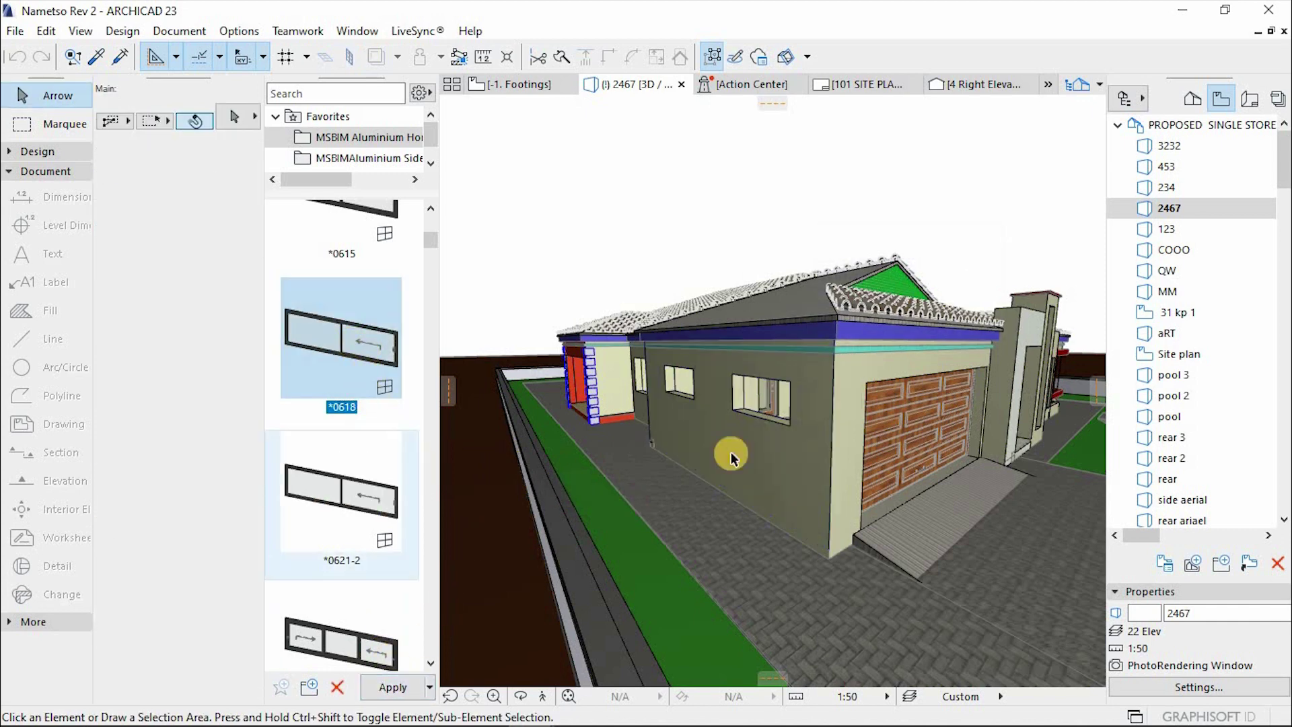
Apply favorite *0618 to the existing window nearest the garage corner on the side wall and clear the selection
click(789, 389)
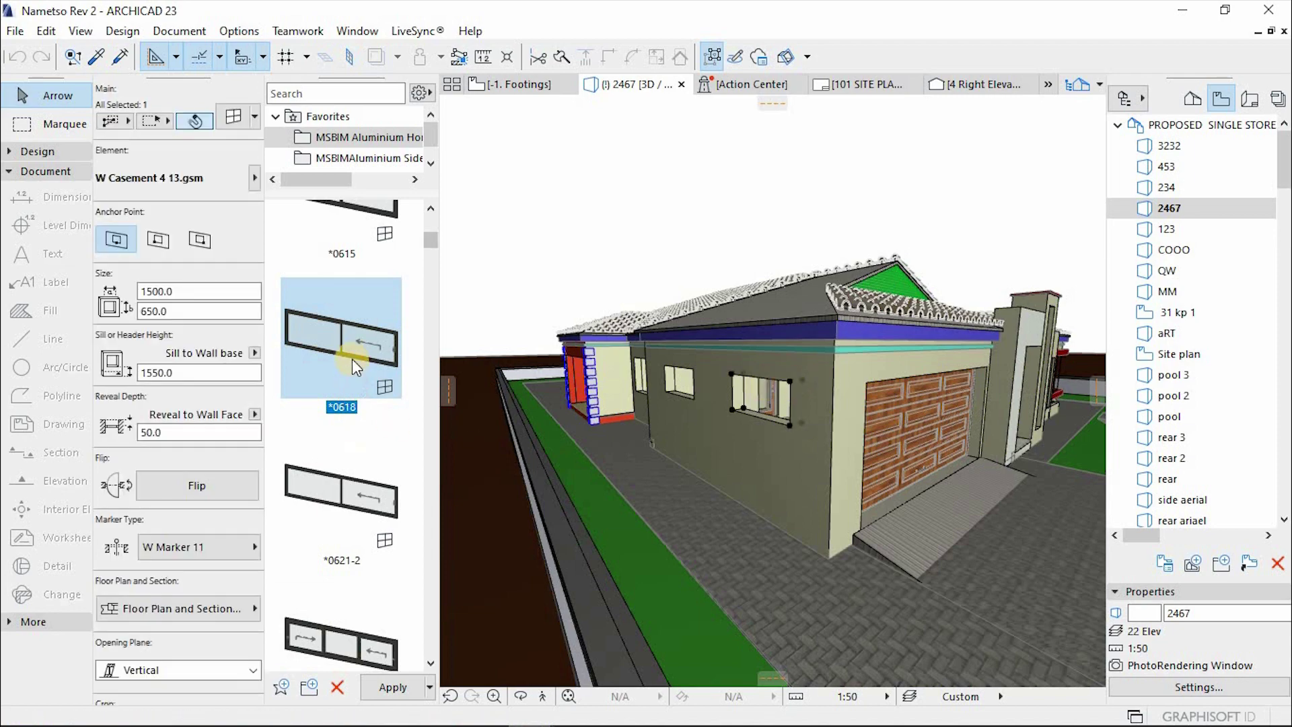
click(391, 686)
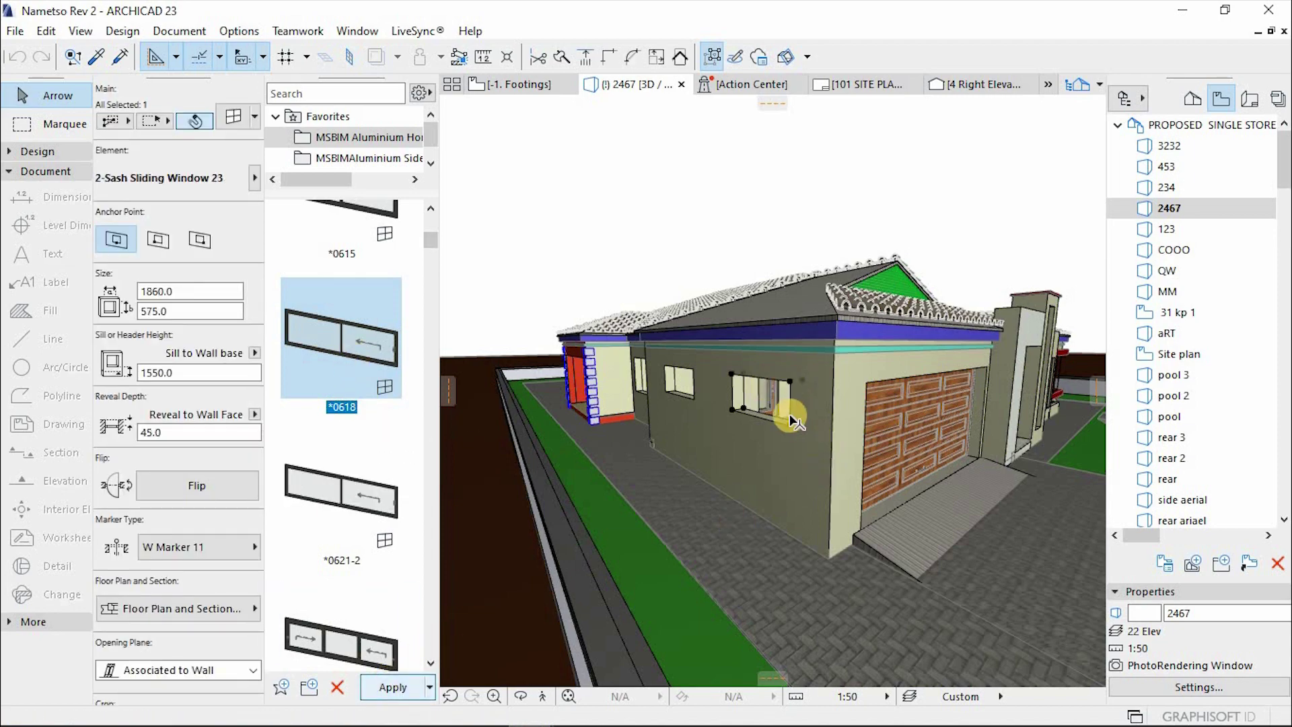
scroll(648, 397, up, 5)
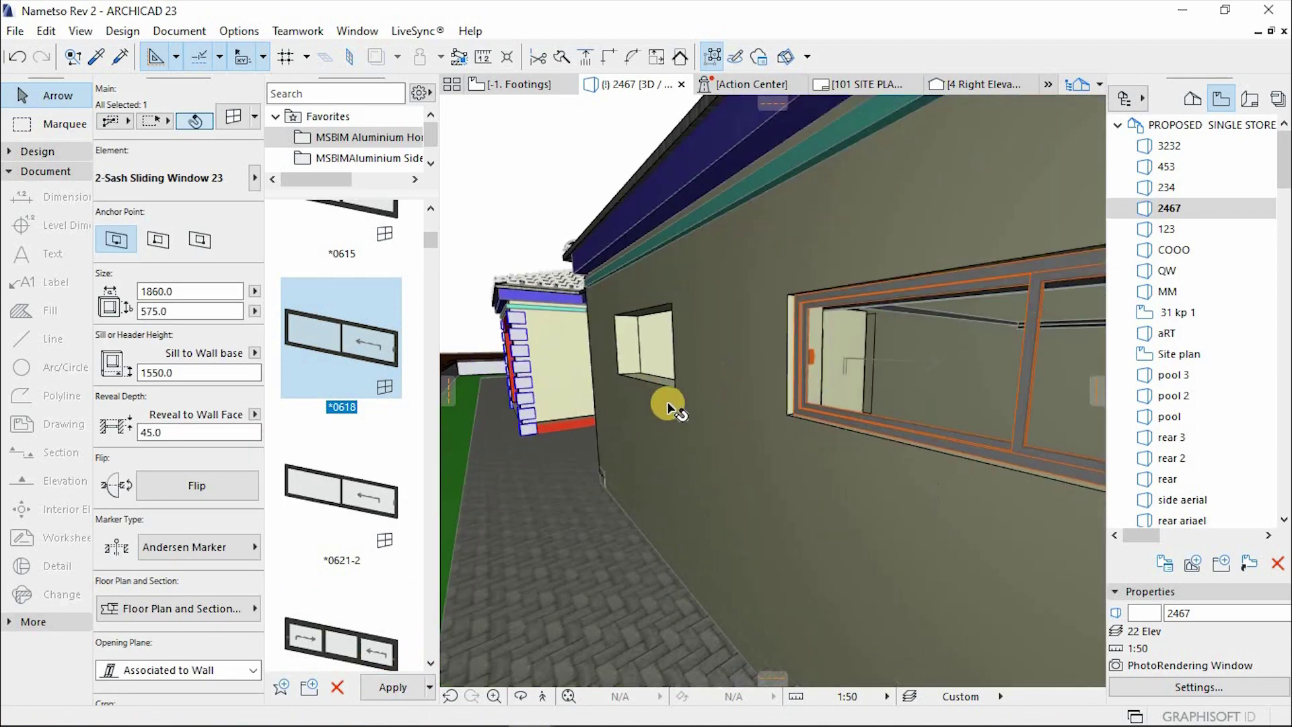
key(Escape)
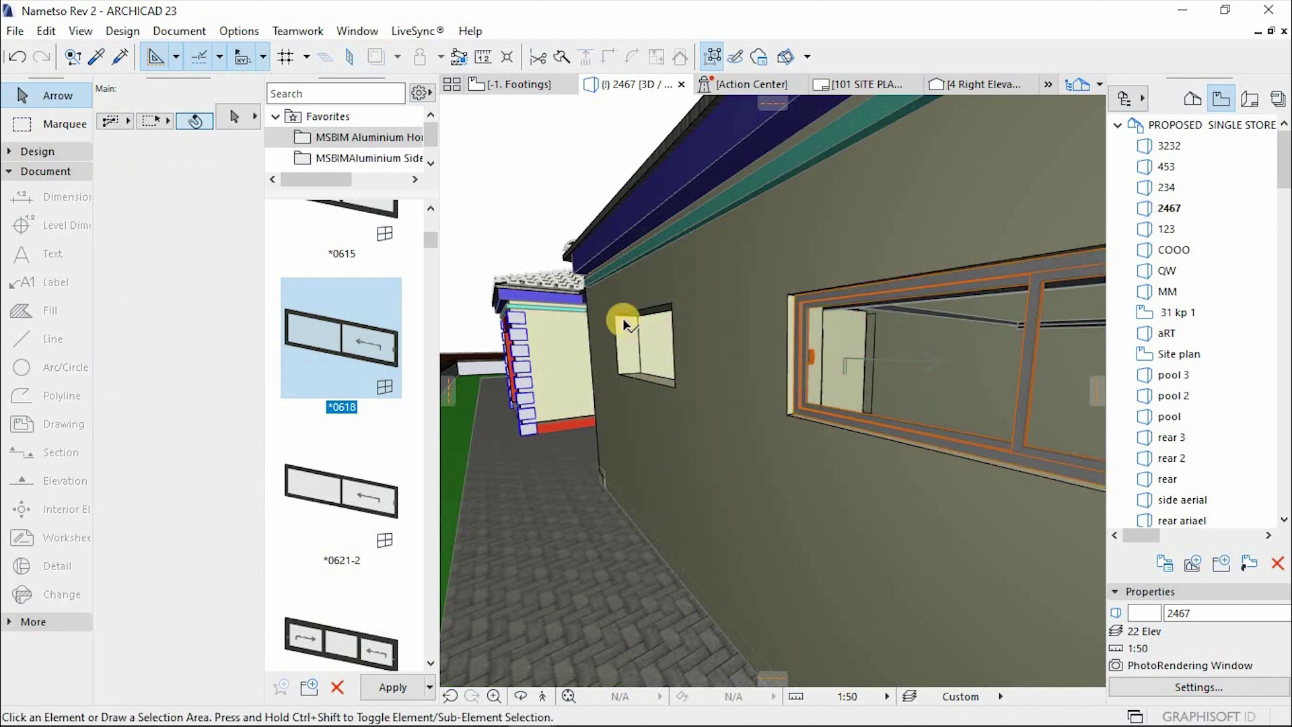
Apply favorite *0618 to the next window further along the same side wall and clear the selection
click(626, 325)
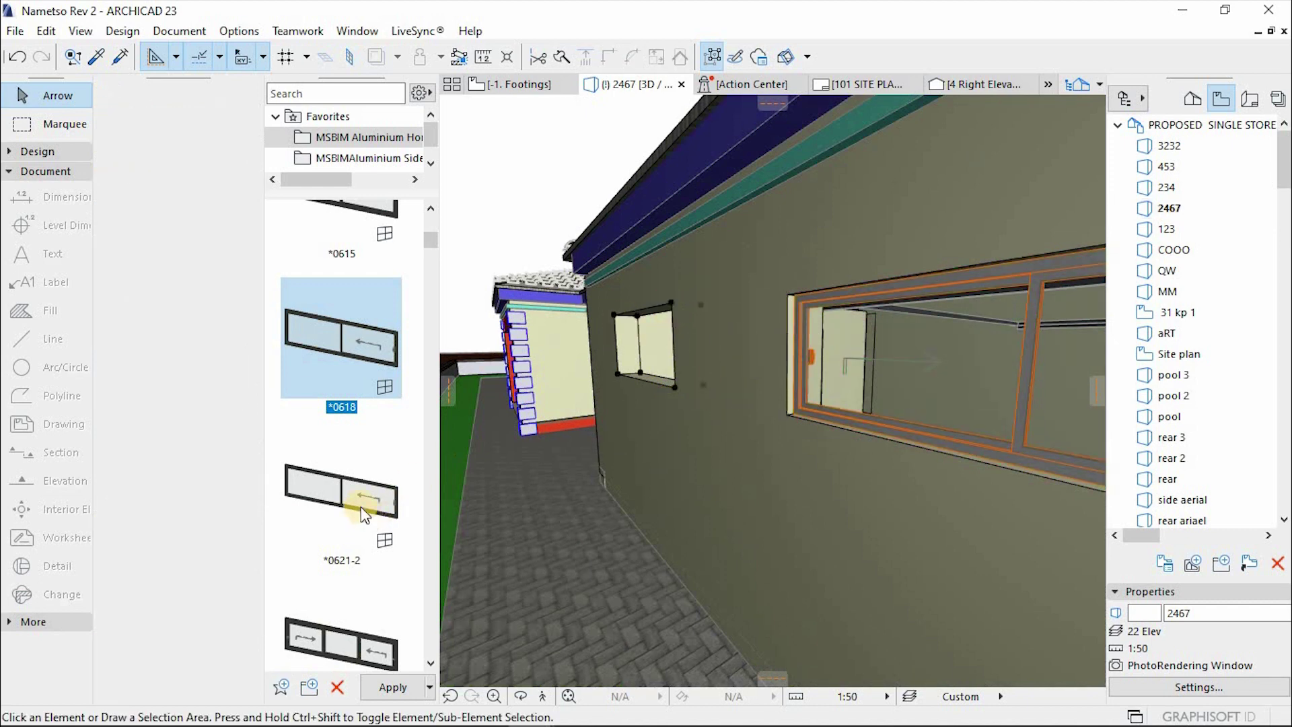
click(391, 685)
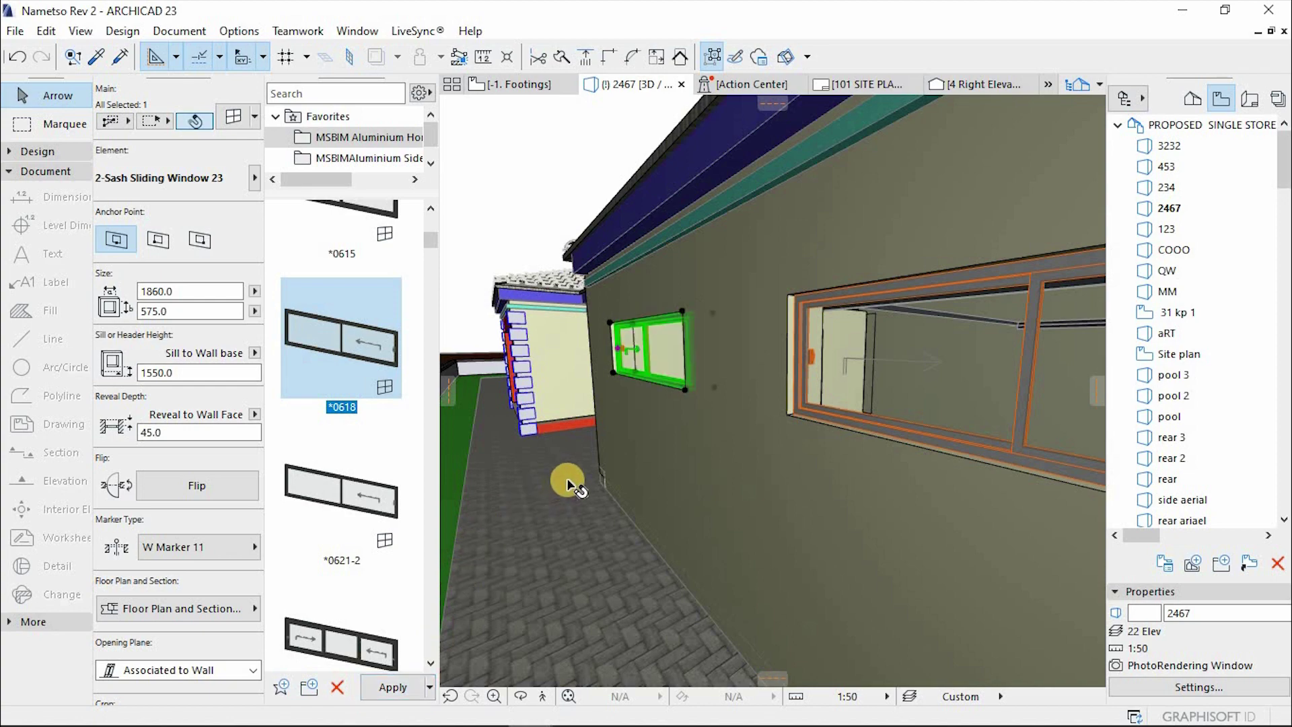
key(Escape)
Select the double casement window with a sill beside the large wall opening
scroll(525, 489, down, 5)
shift+middle_drag(635, 540, 695, 541)
scroll(696, 541, up, 2)
scroll(727, 553, down, 3)
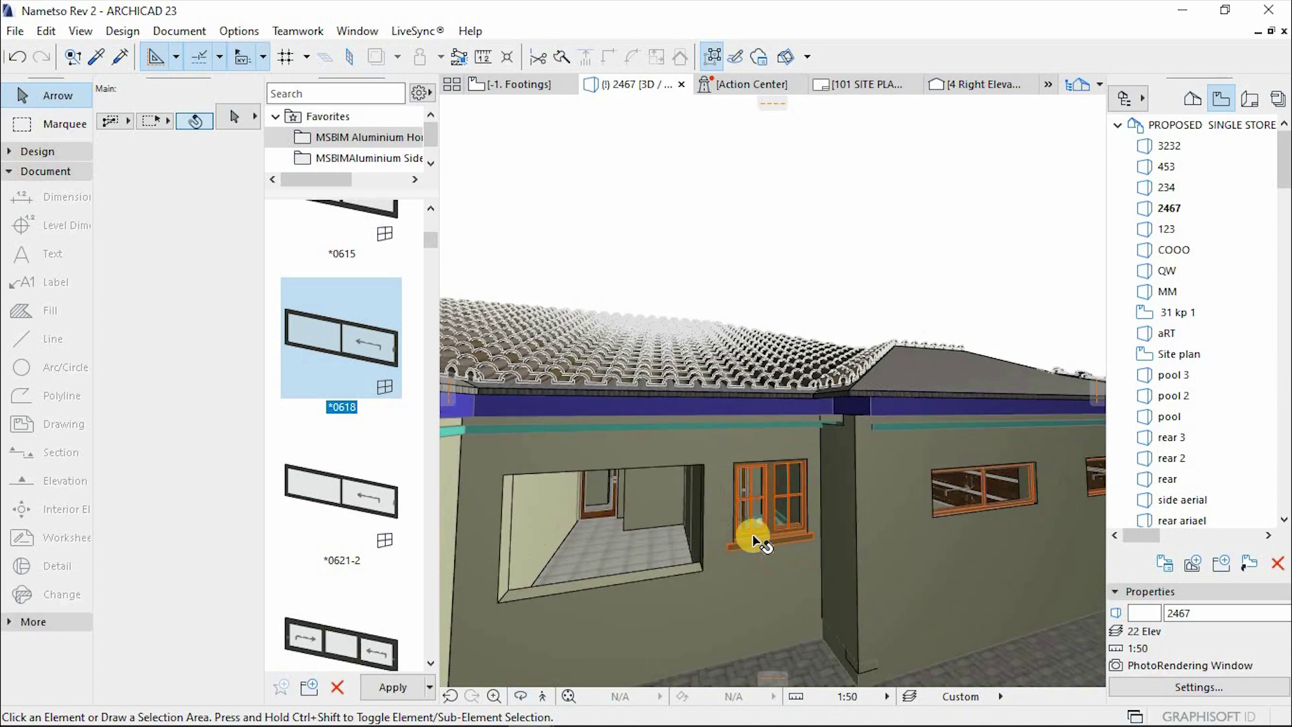
scroll(717, 558, up, 4)
click(857, 381)
click(782, 387)
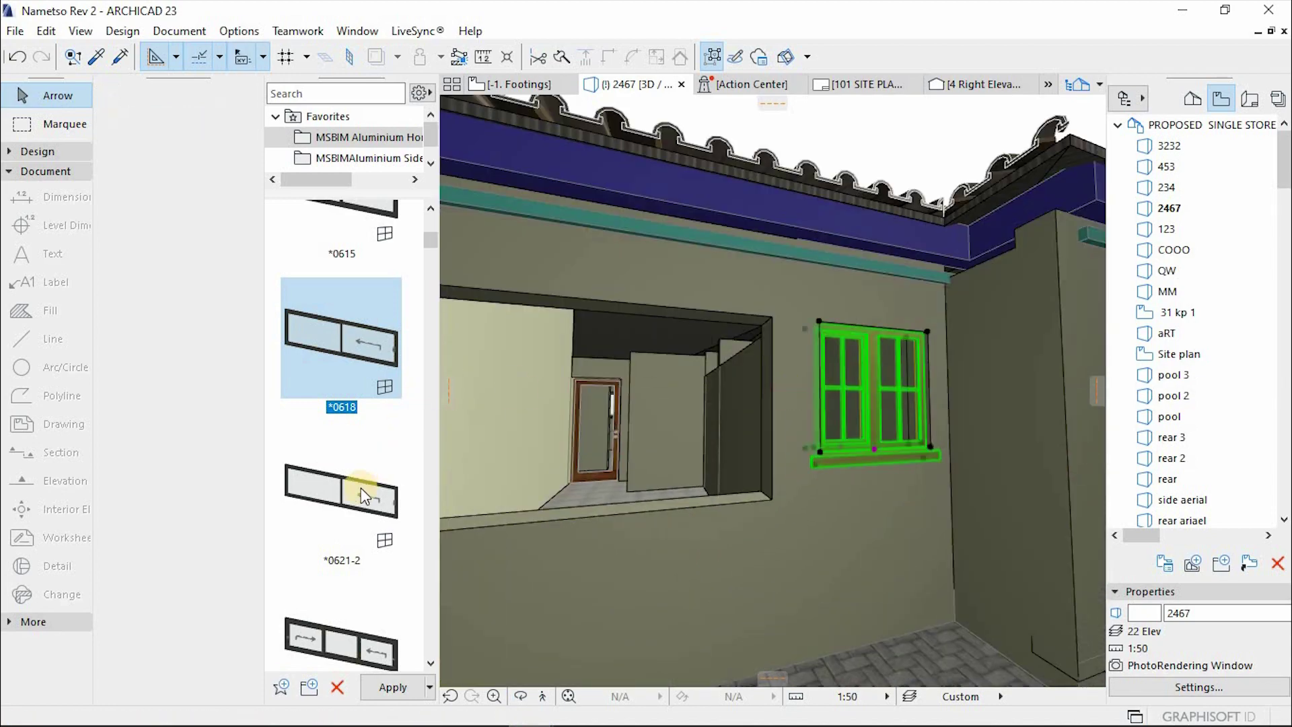
Browse the favorites in the MSBIMAluminium Side Hung Windows folder
click(345, 161)
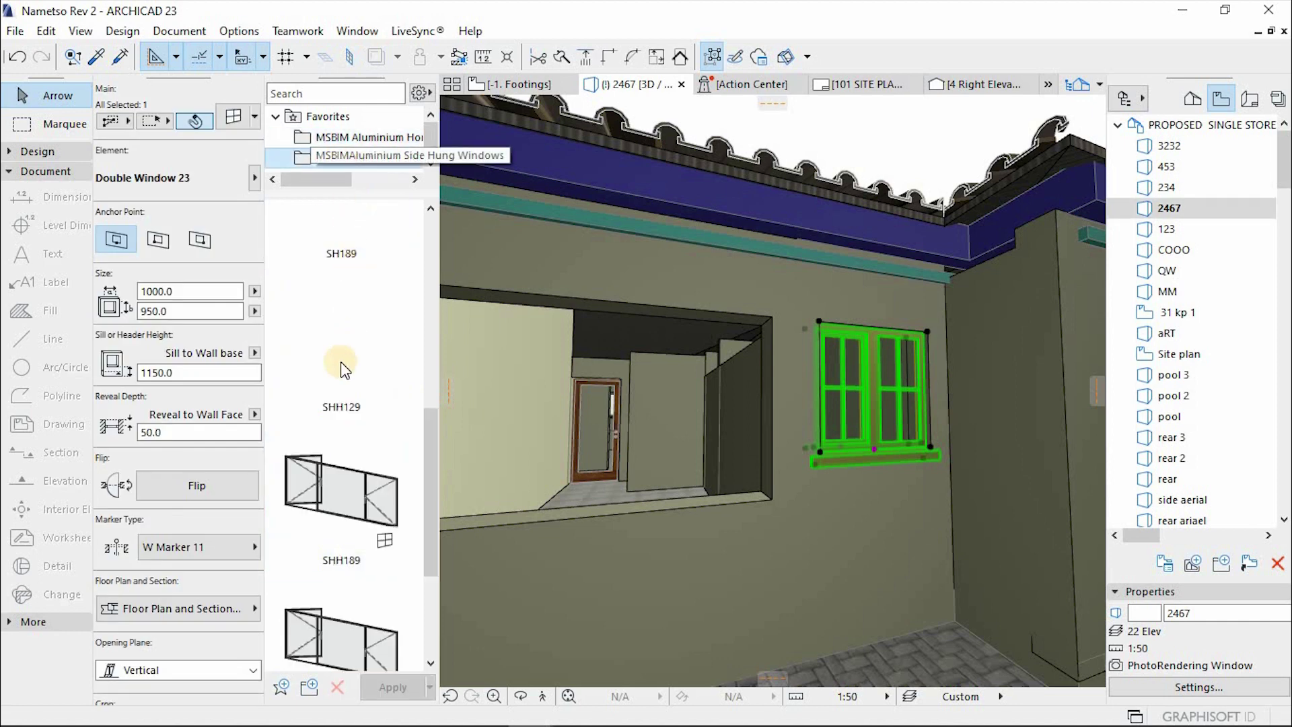
scroll(321, 456, up, 1)
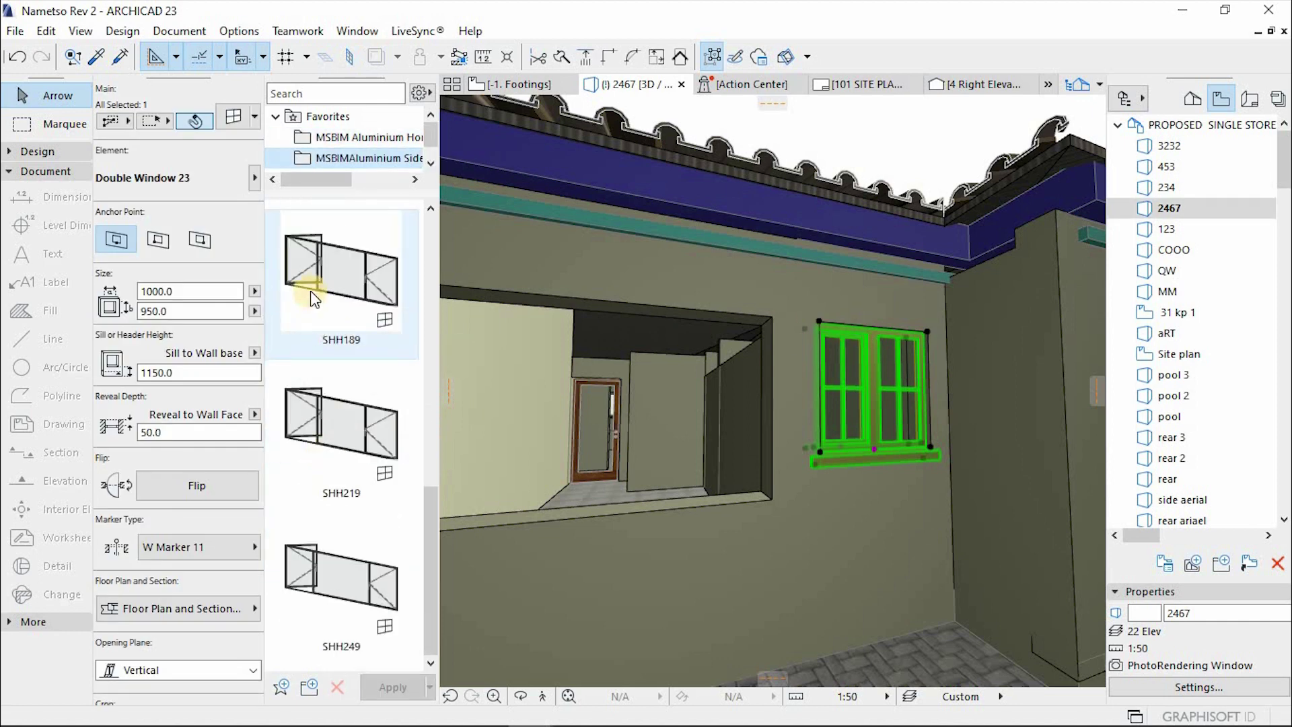
scroll(303, 260, up, 2)
scroll(369, 163, down, 1)
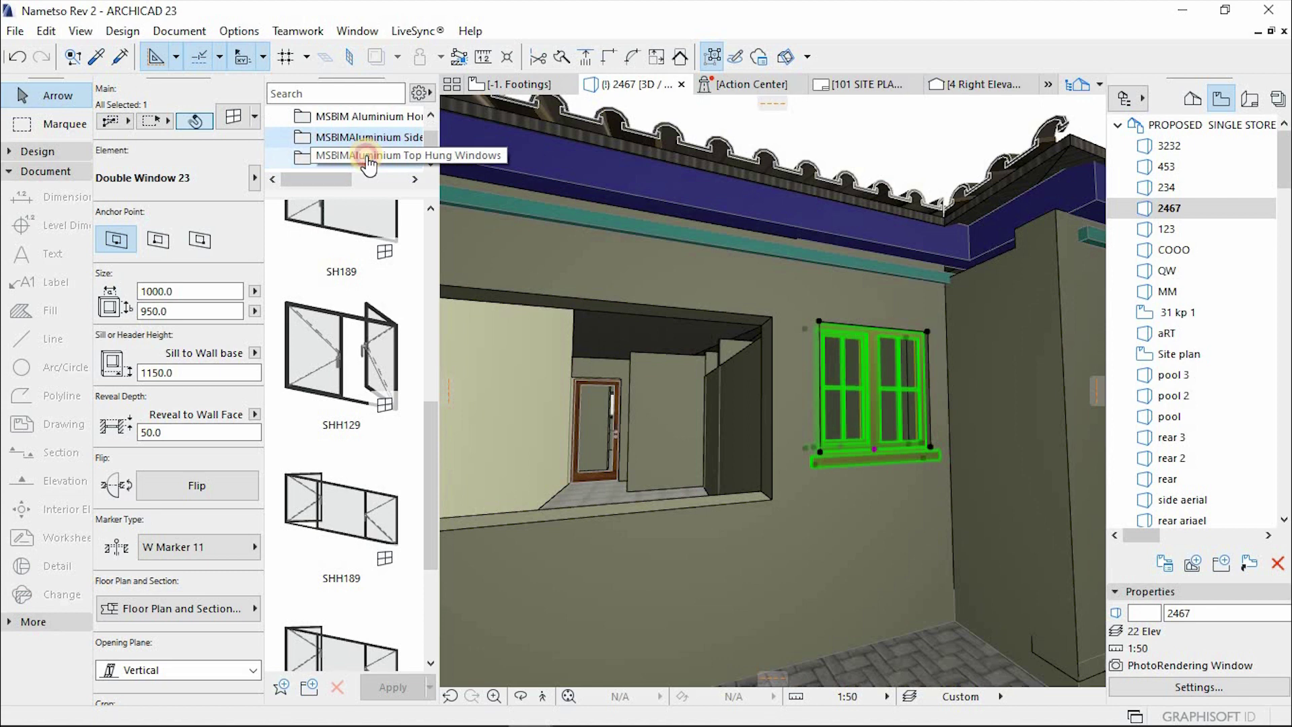
Apply favorite PT64 from the MSBIMAluminium Top Hung Windows folder to the selected double window and inspect it up close
click(369, 160)
click(351, 374)
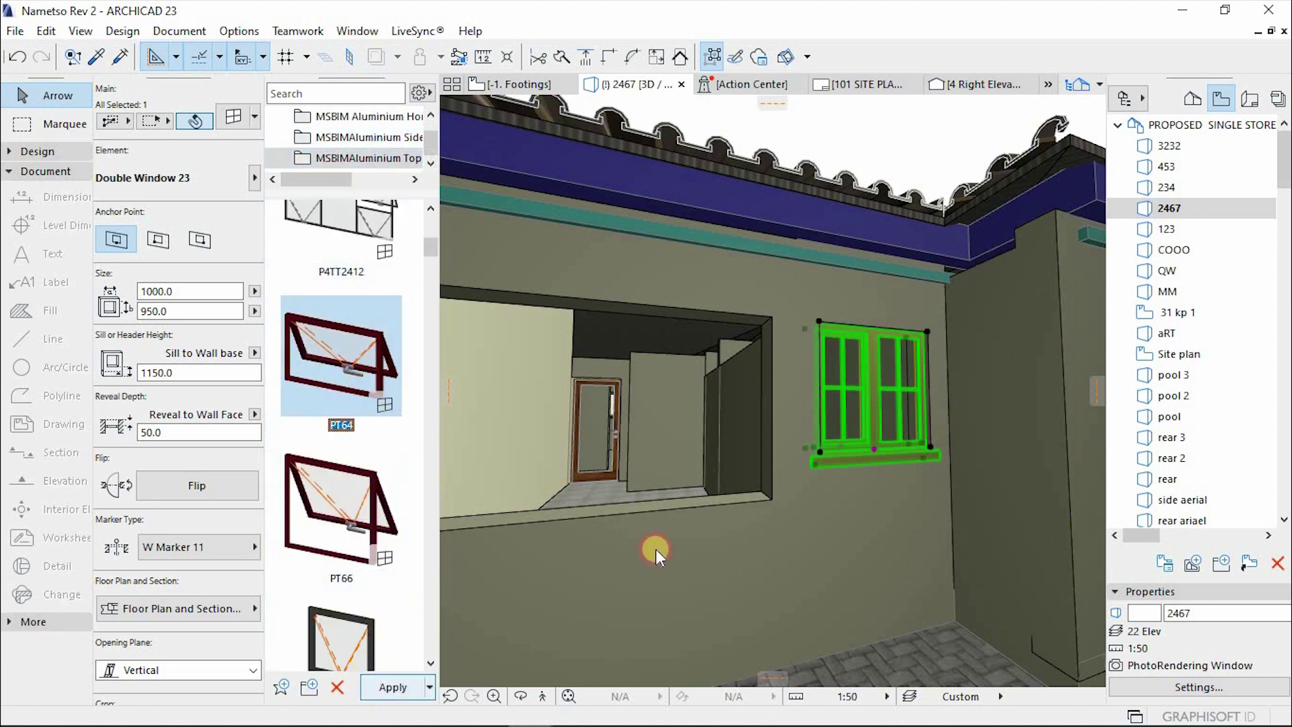
scroll(883, 427, up, 1)
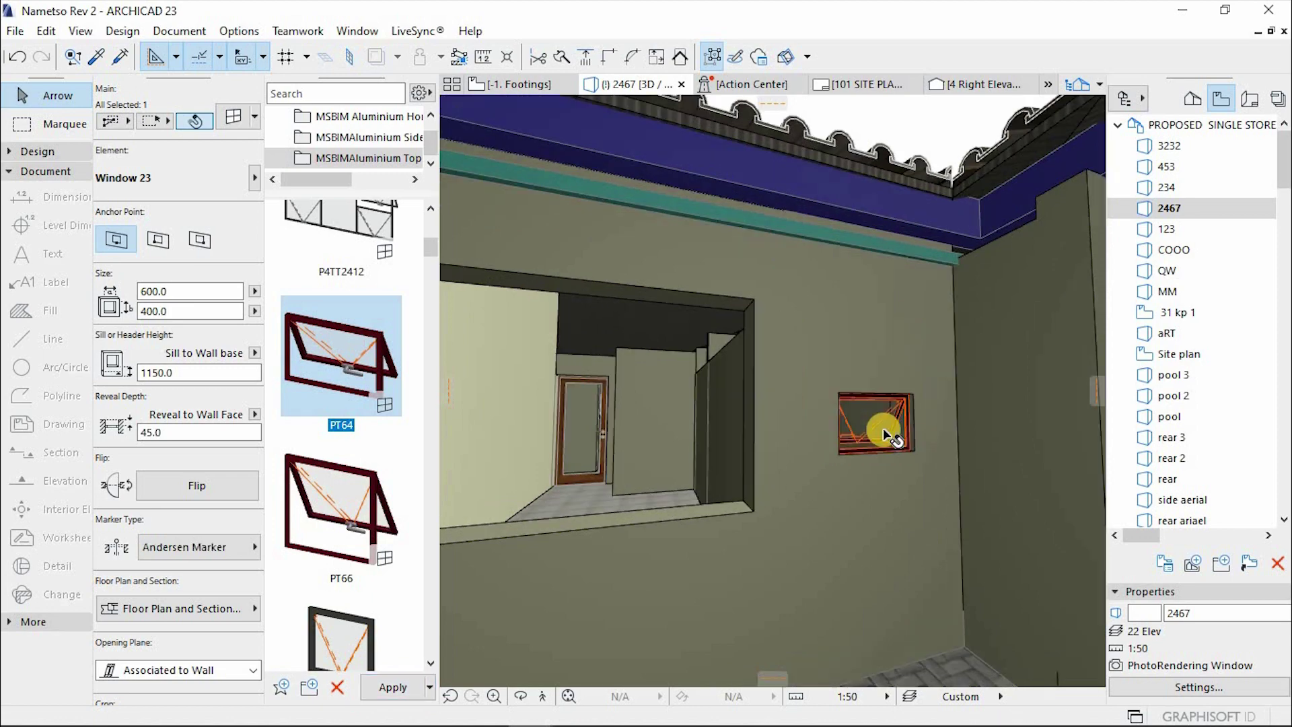
scroll(888, 432, up, 3)
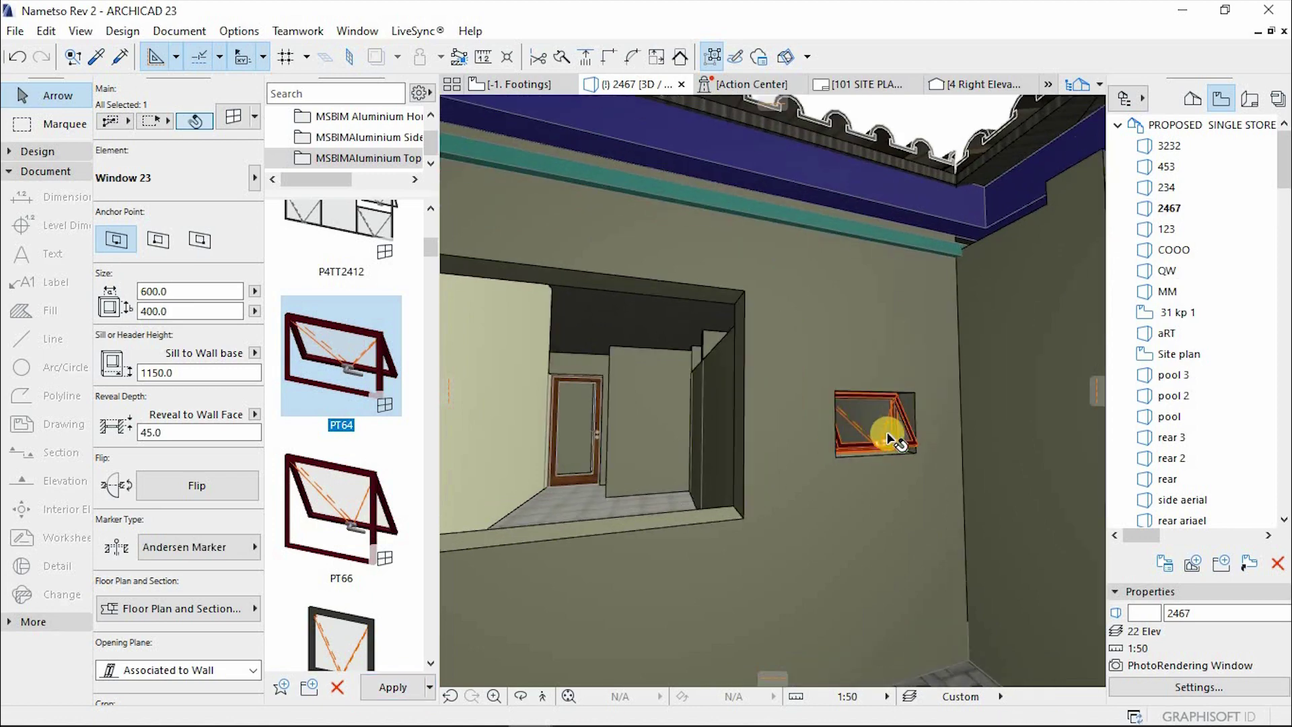
scroll(798, 425, up, 1)
click(865, 446)
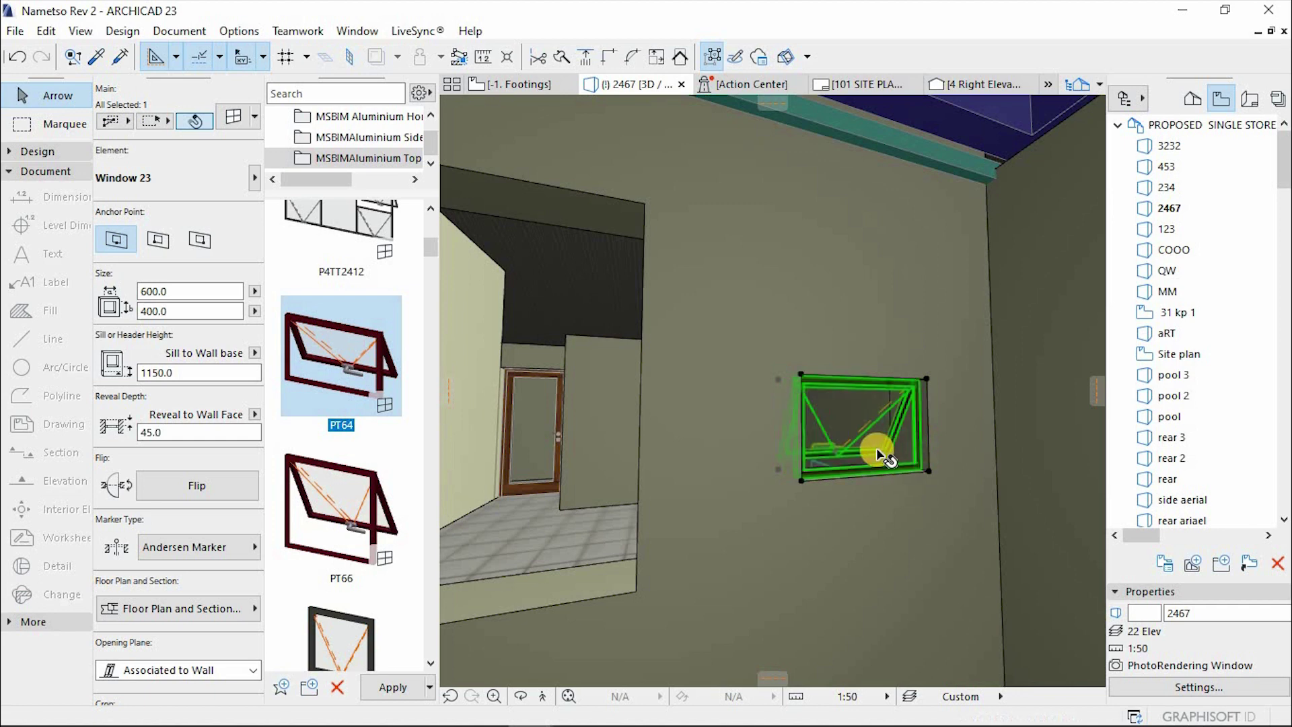
Flip the PT64 top-hung window so its sash opens outward and inspect it from outside the wall
scroll(864, 461, up, 1)
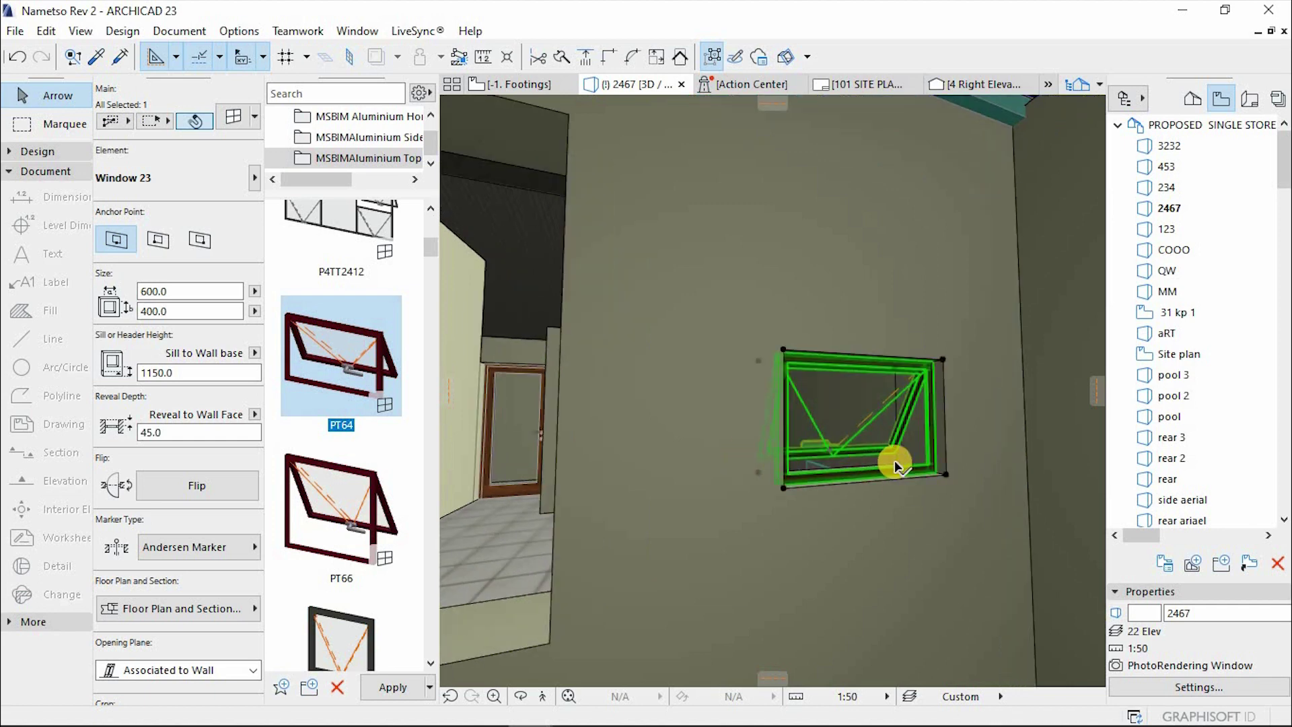
shift+middle_drag(886, 467, 790, 440)
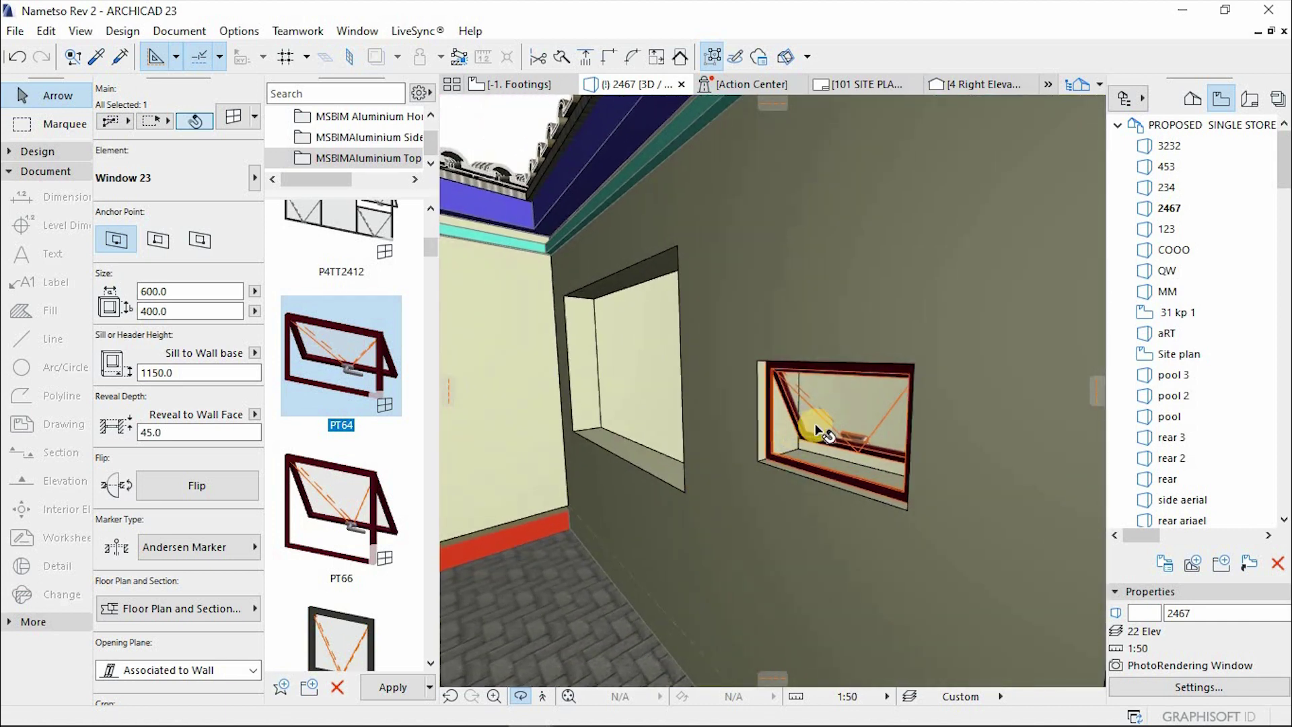
key(Escape)
click(810, 431)
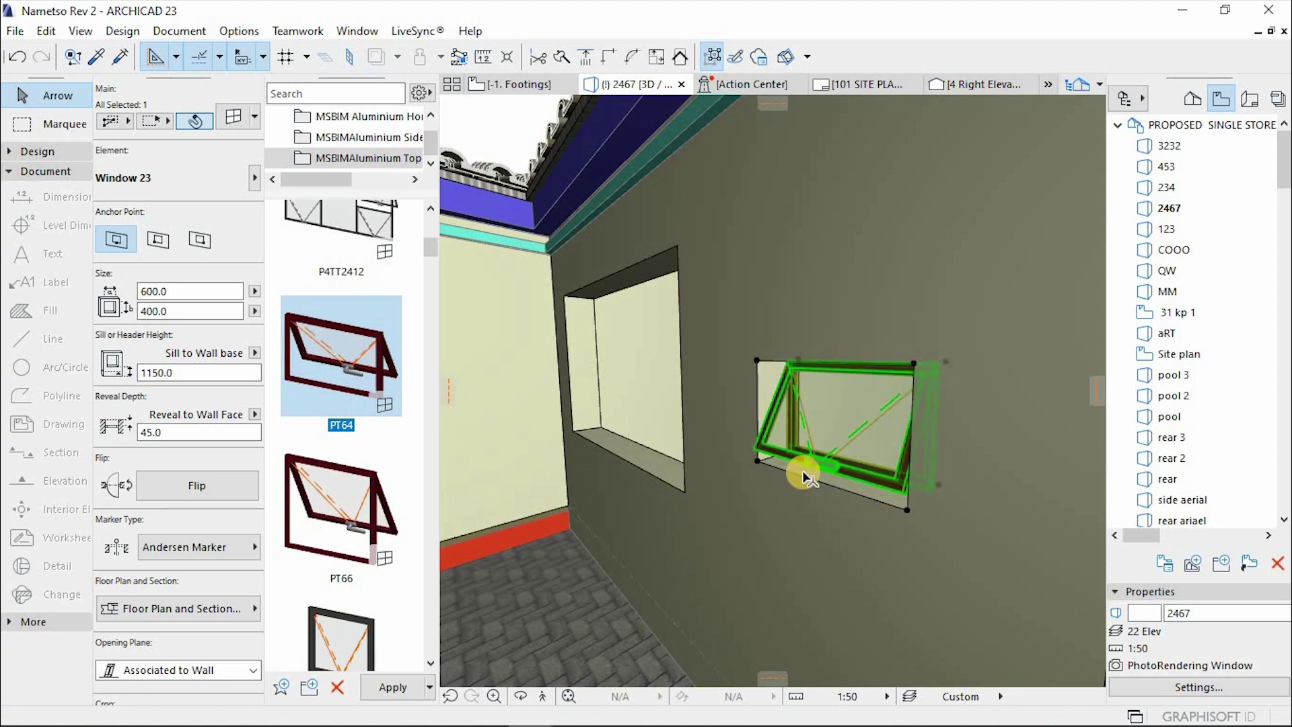
scroll(802, 470, up, 5)
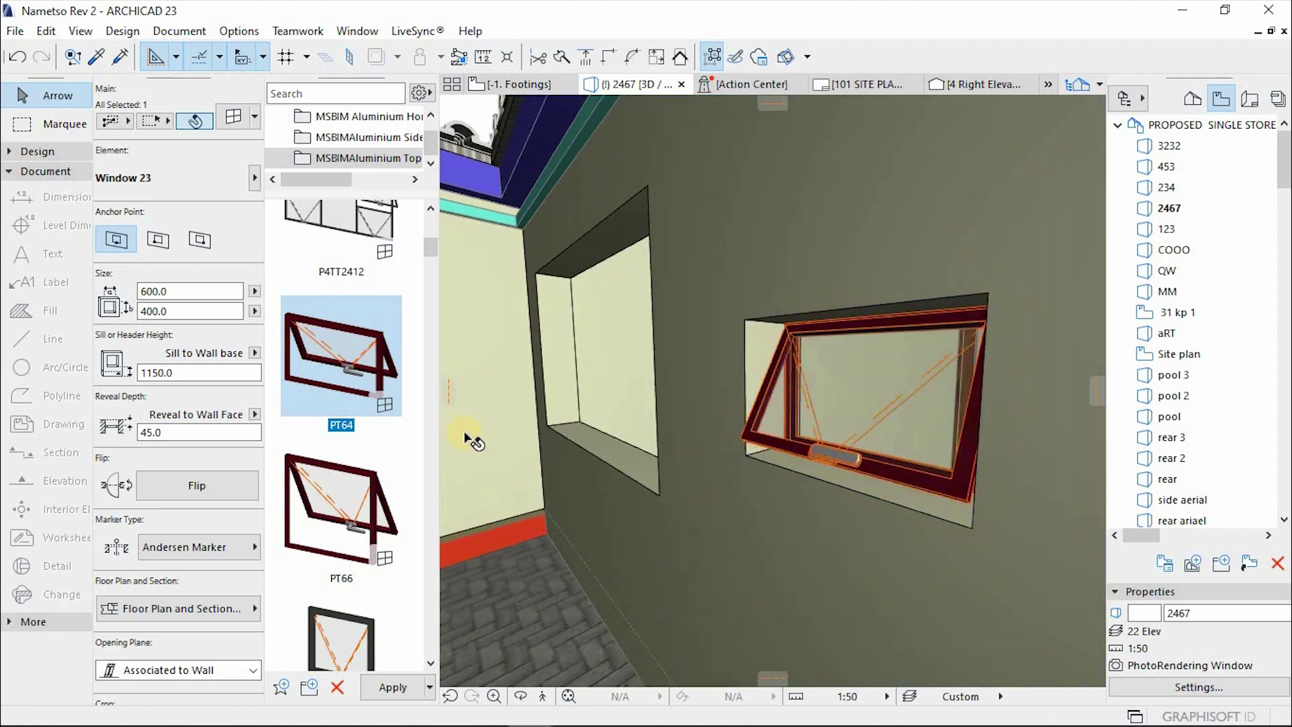
Replace the selected PT64 window with favorite PT69 from the top-hung folder and clear the selection
scroll(345, 500, down, 3)
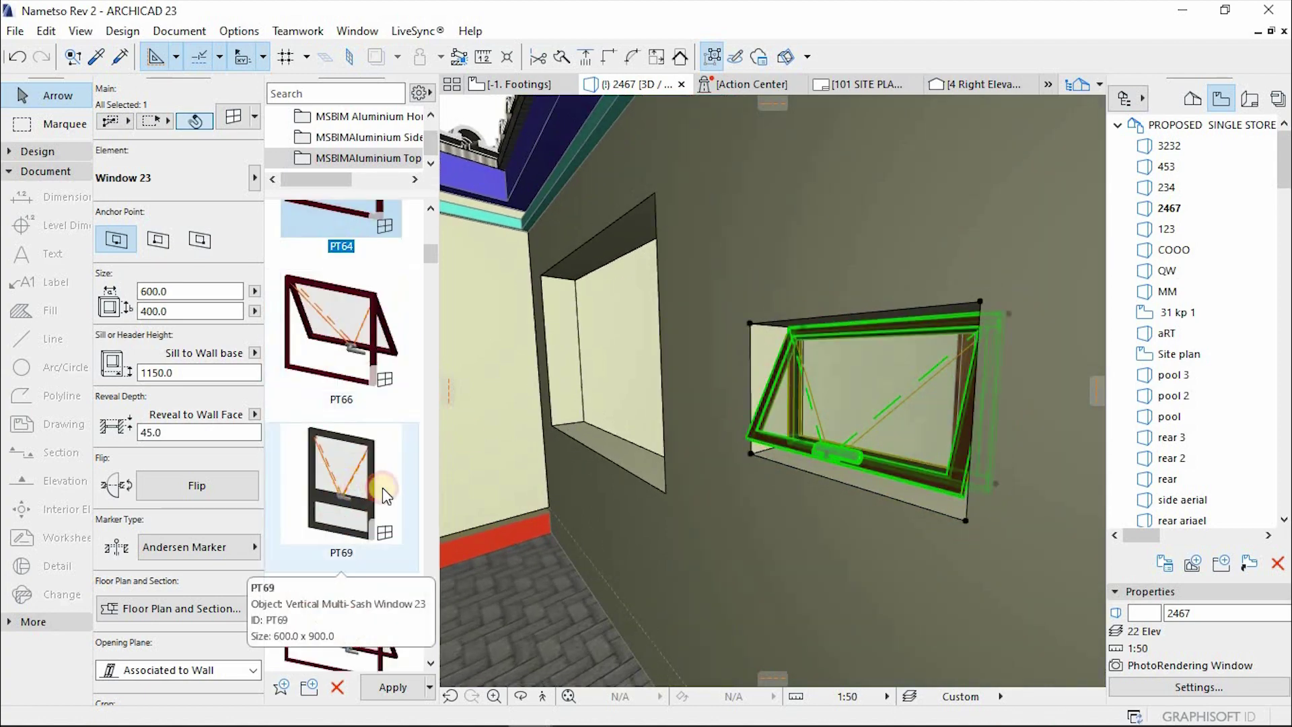
click(351, 484)
click(391, 687)
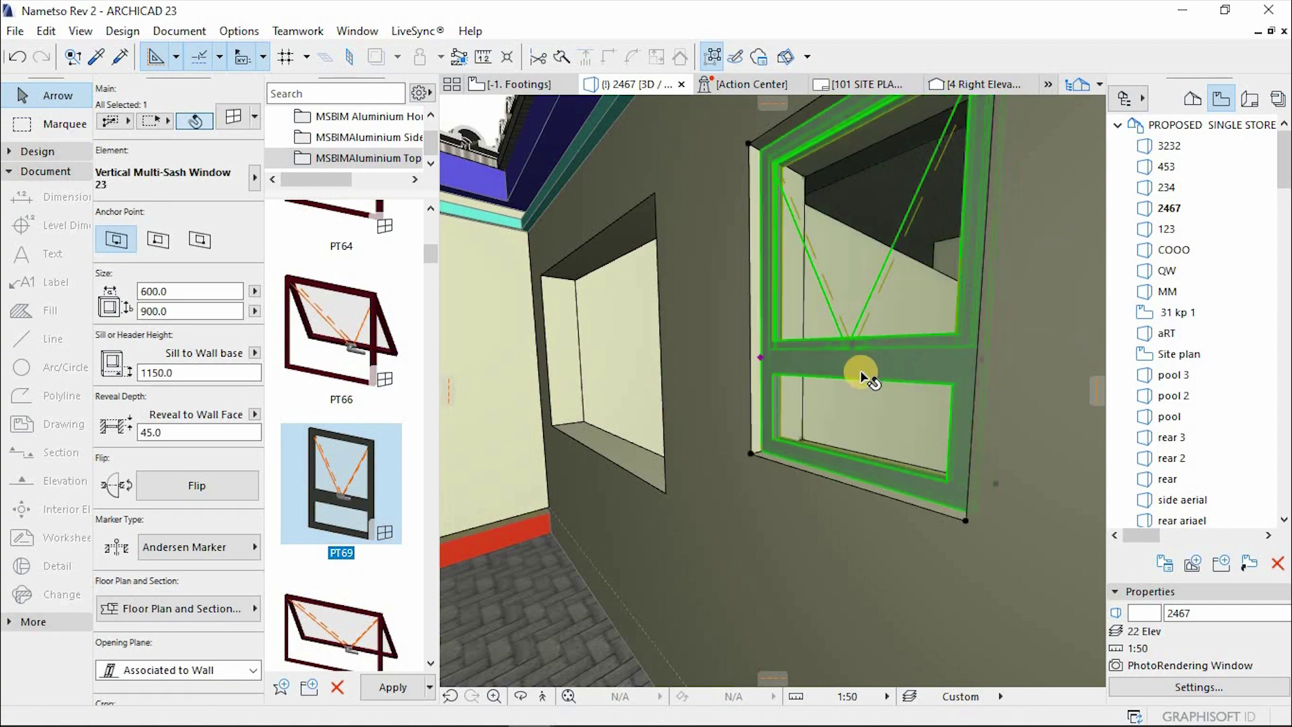
key(Escape)
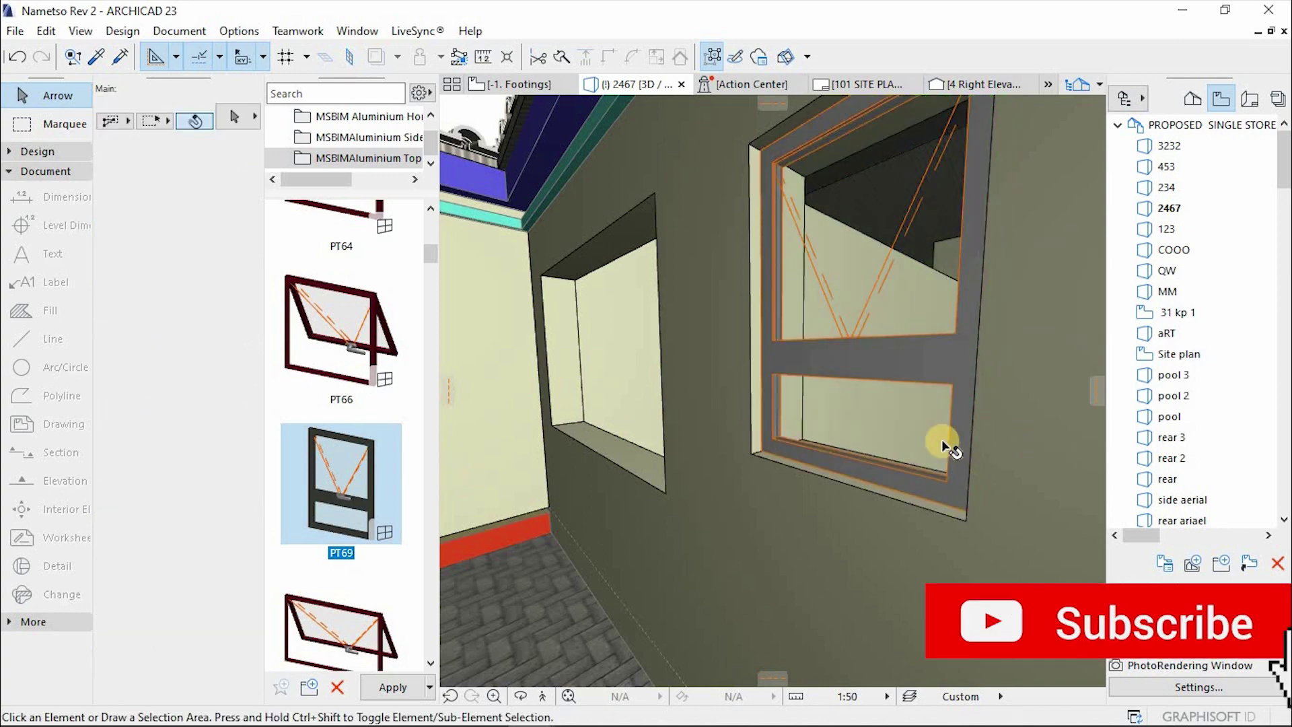
Select the window in the large wall opening next to PT69 and apply favorite PT126 to it
scroll(923, 420, down, 1)
shift+middle_drag(791, 393, 735, 265)
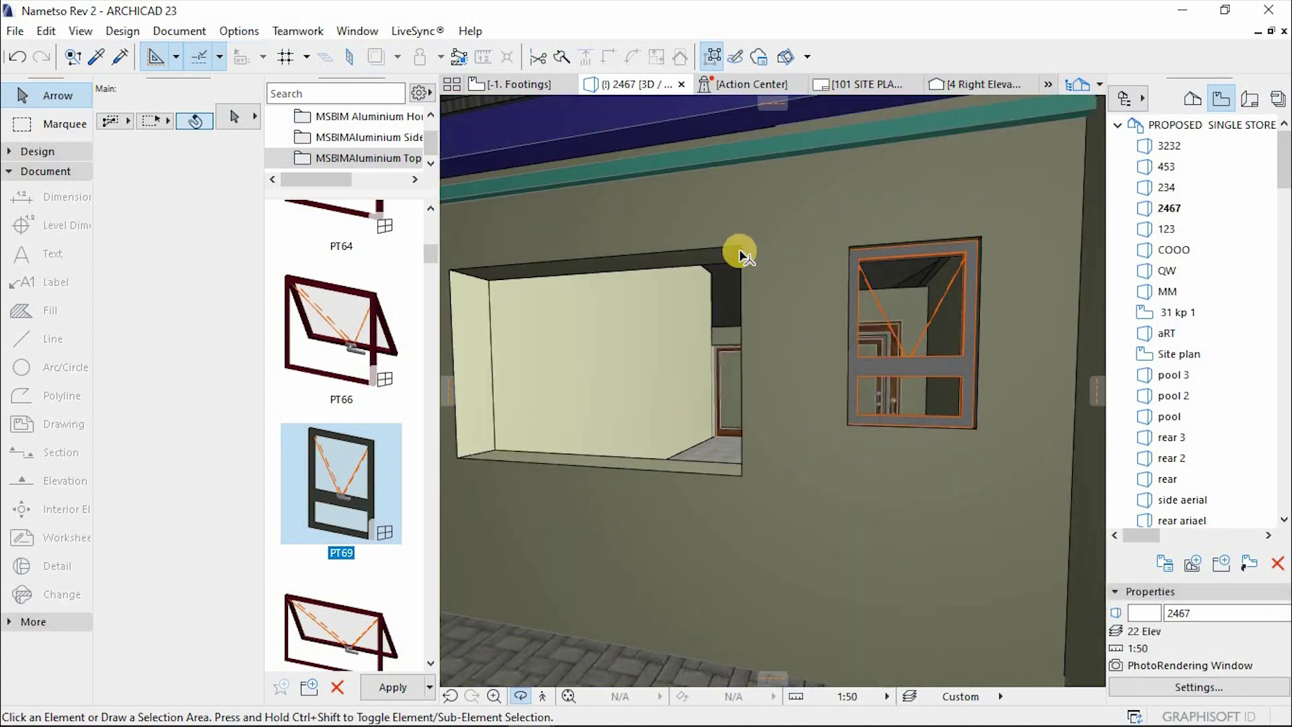
click(589, 277)
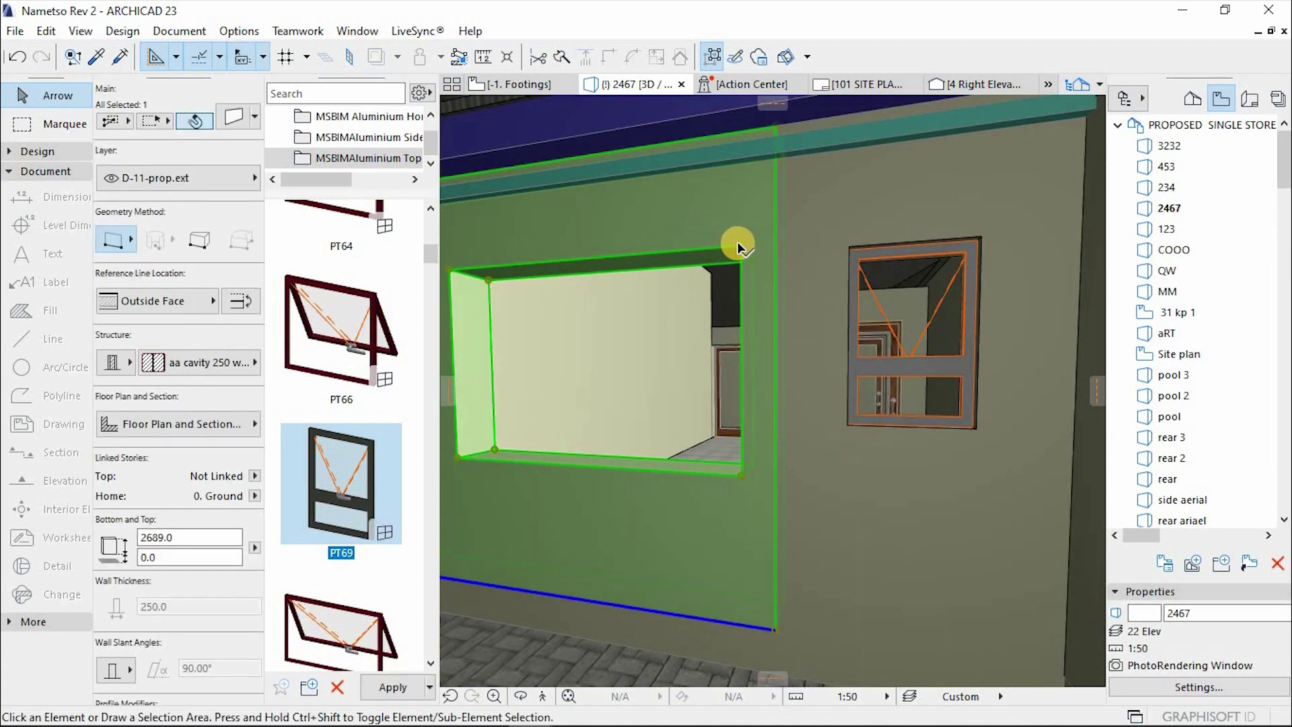
key(Escape)
click(476, 280)
scroll(369, 442, down, 5)
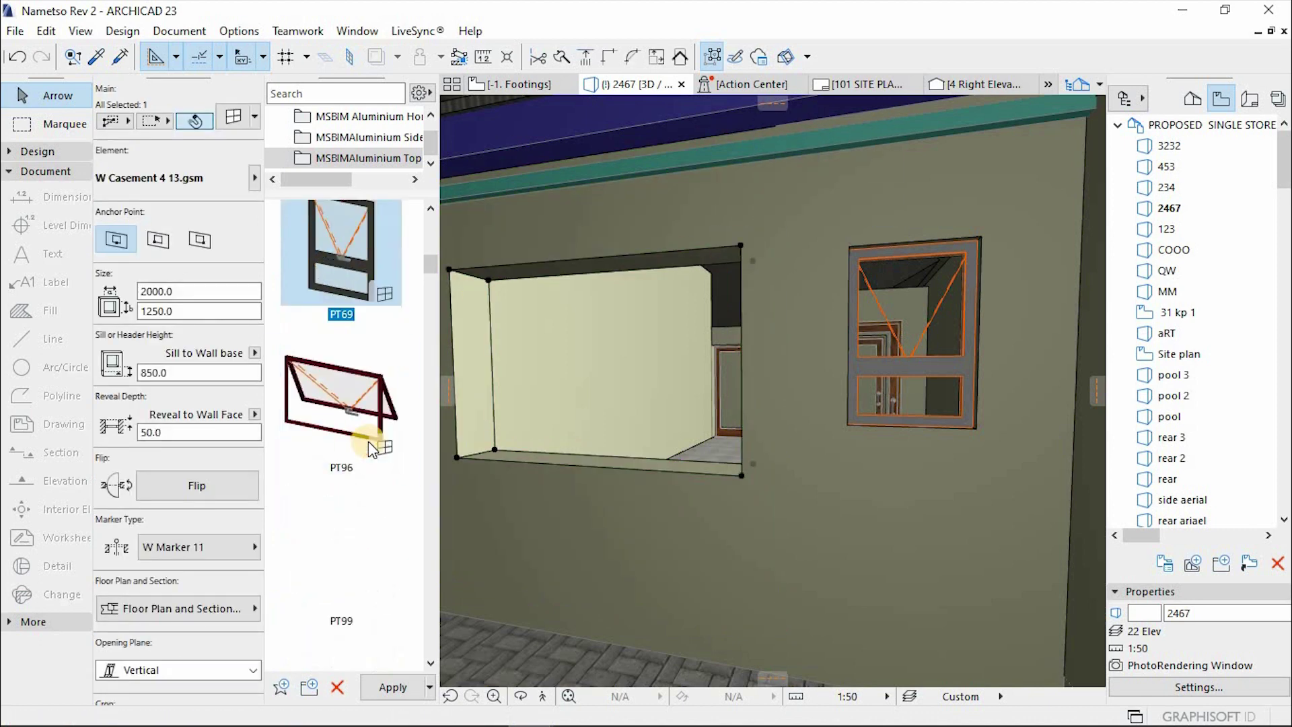
scroll(364, 445, down, 3)
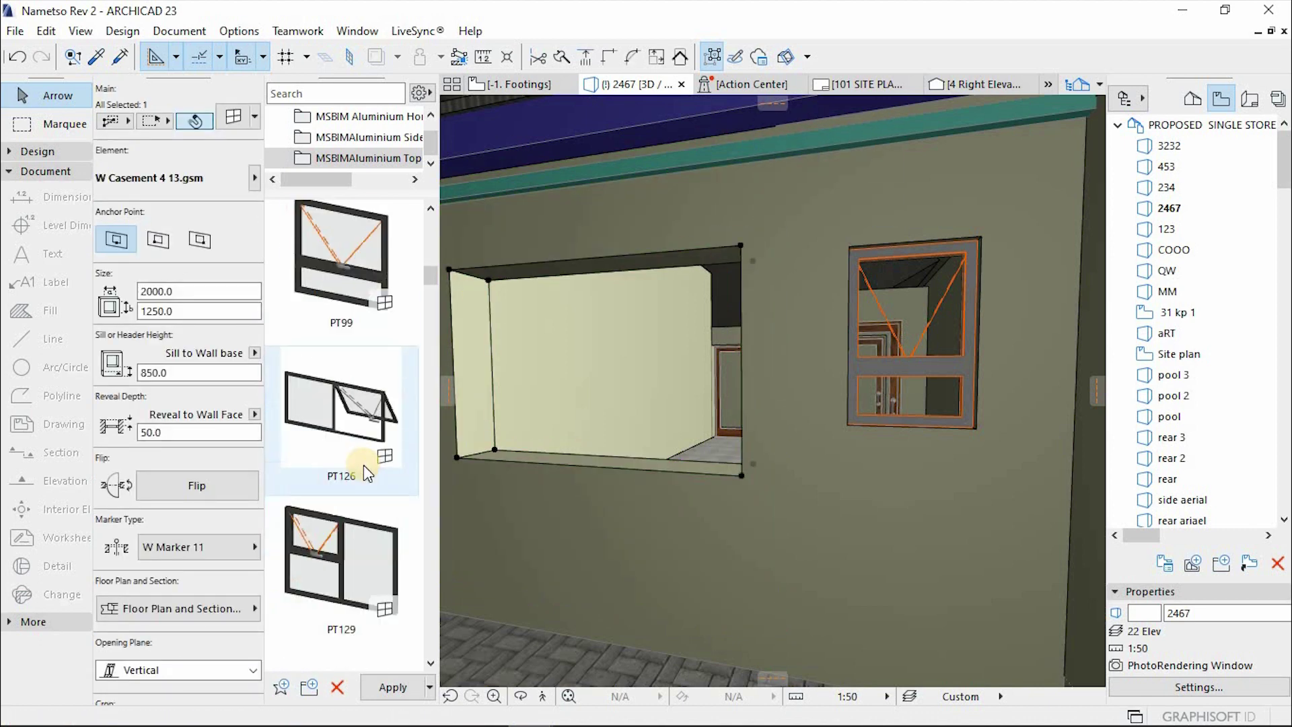
click(345, 415)
click(387, 687)
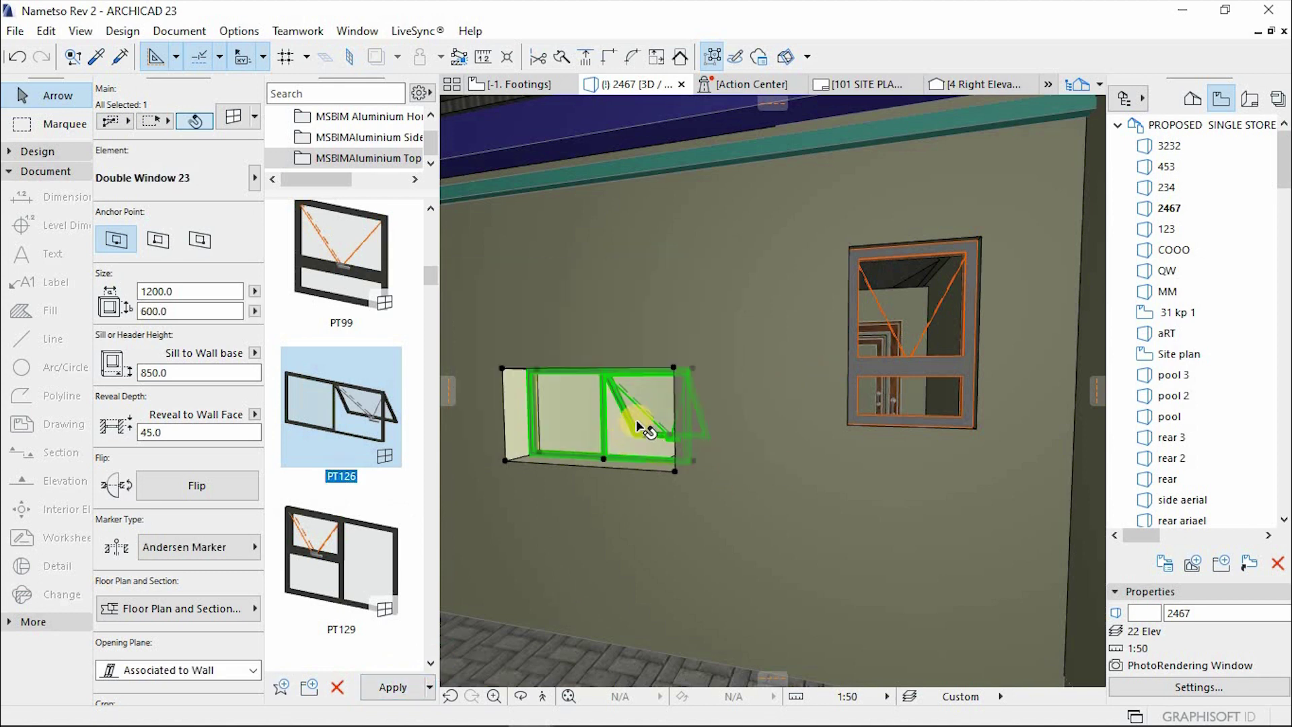
Flip the PT126 window outward and raise it 600 mm to align its head with the neighbouring PT69 window
click(671, 370)
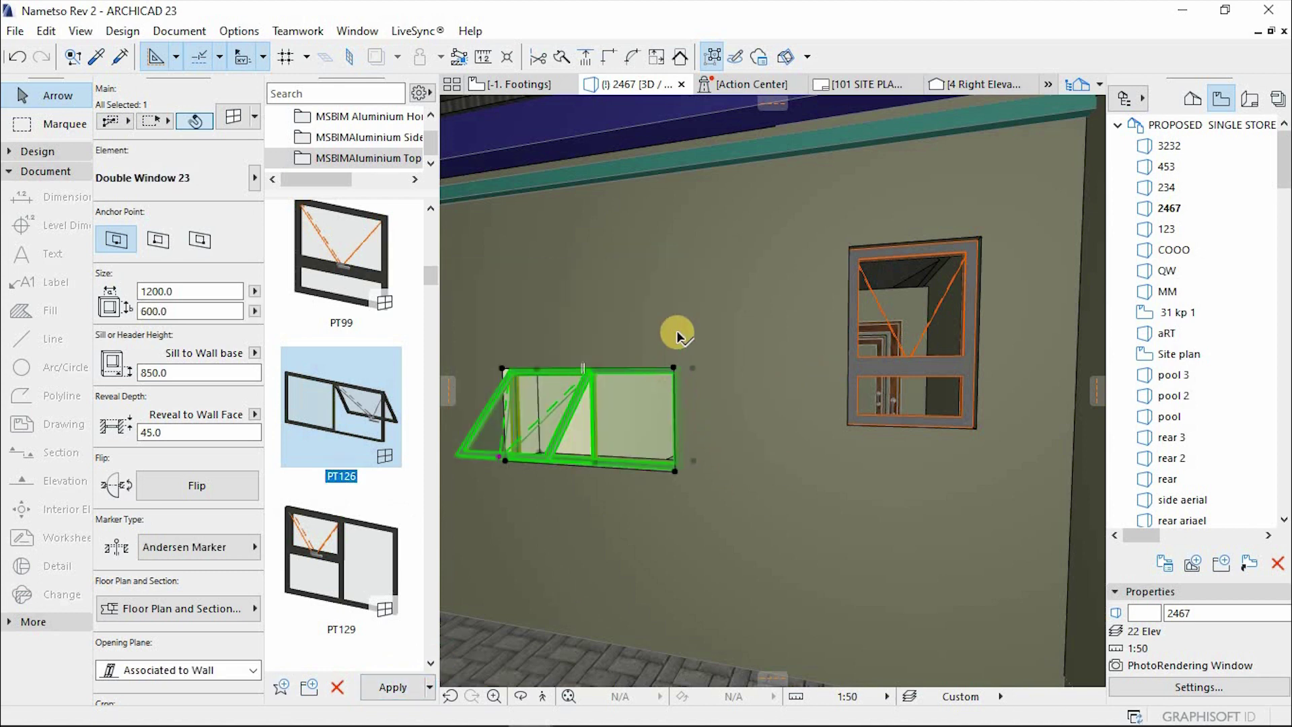
click(678, 335)
click(756, 453)
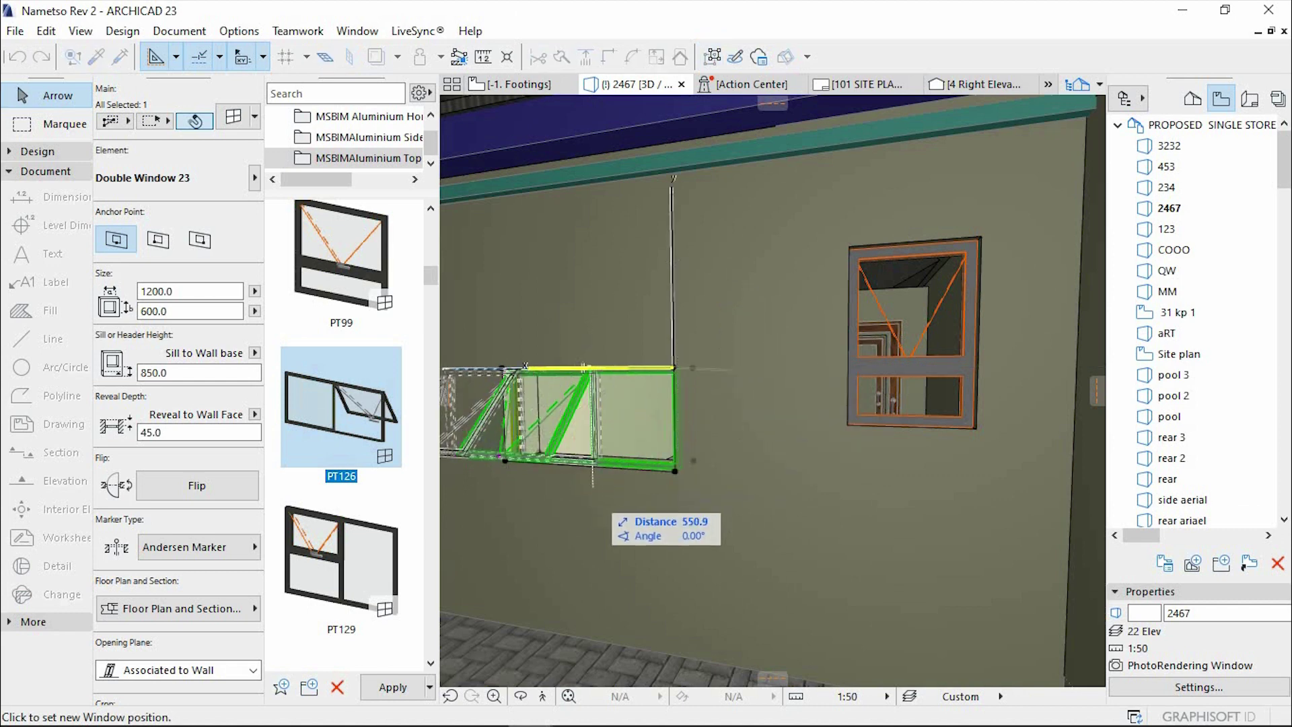
click(893, 305)
click(643, 275)
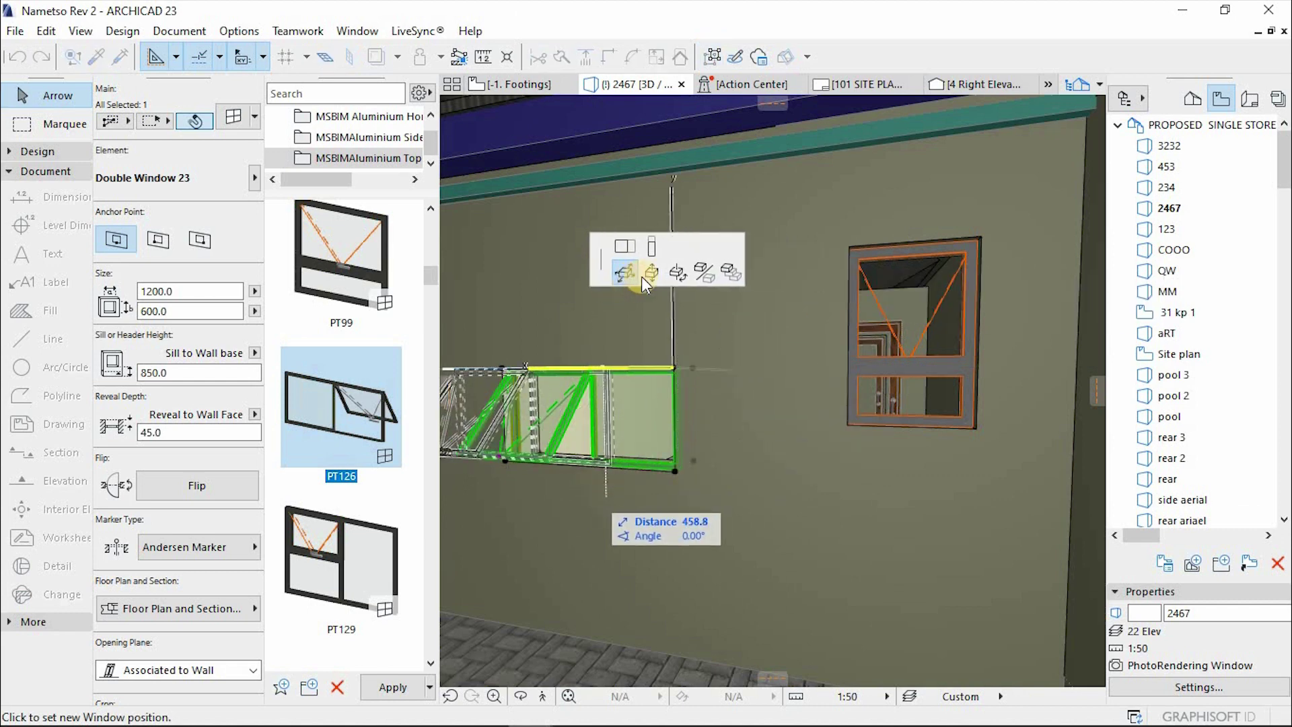
click(849, 247)
click(845, 398)
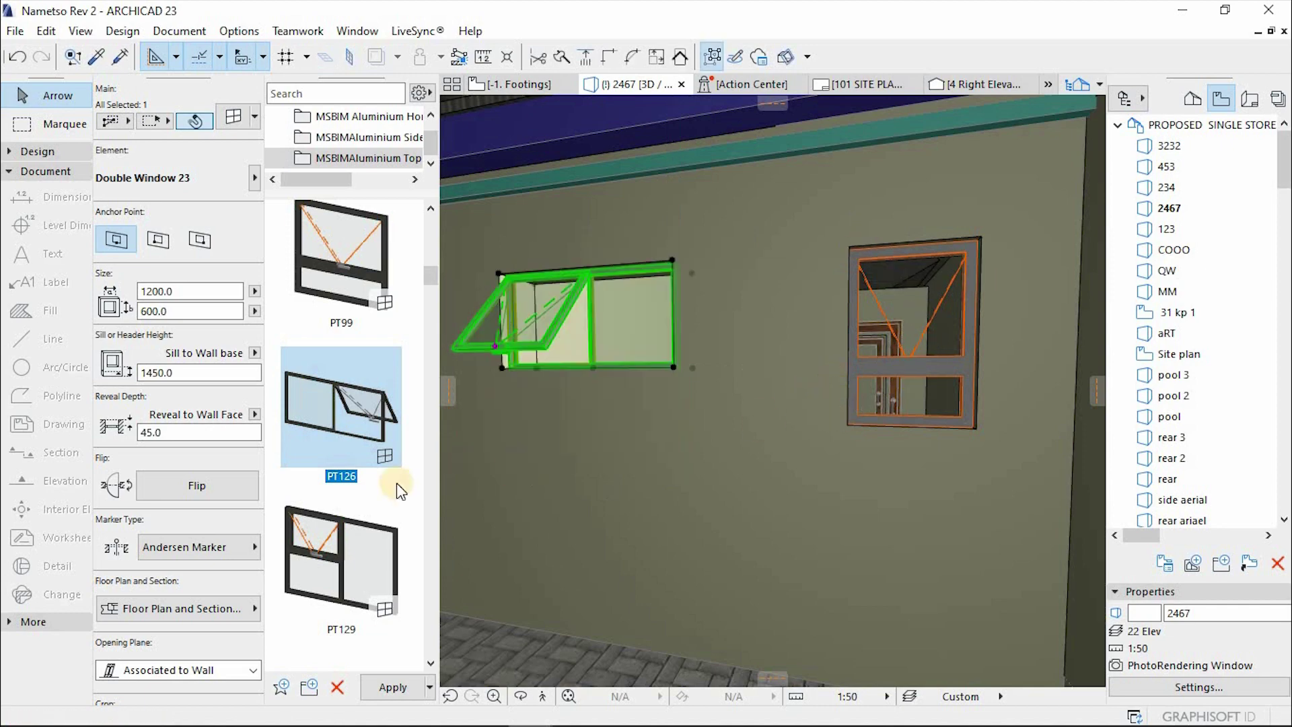
Apply favorite PT129 to the raised double window and view it with the surrounding wall
scroll(343, 512, down, 3)
scroll(348, 440, up, 1)
click(327, 403)
click(390, 679)
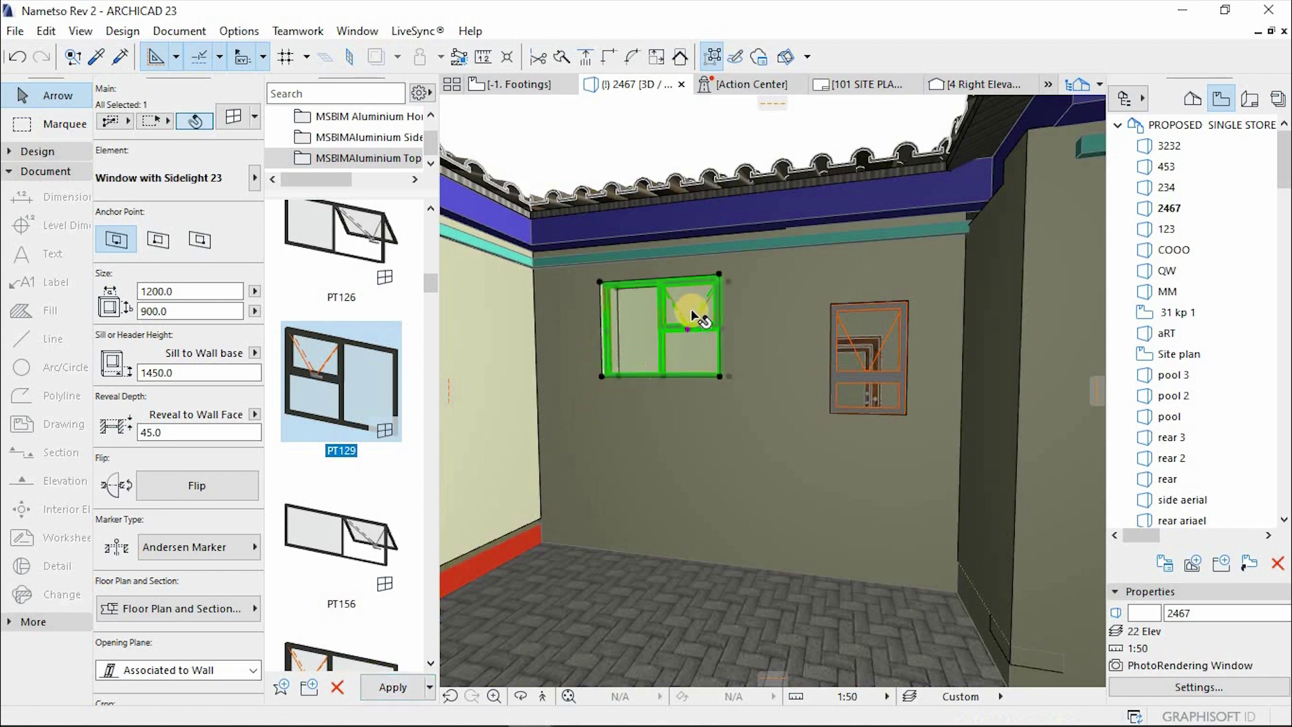